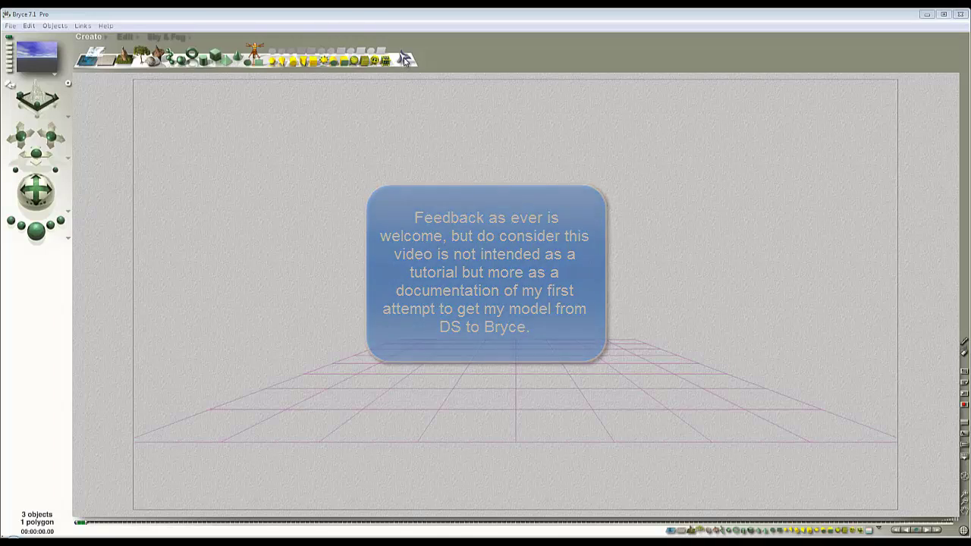
Step: Send the empty Bryce scene over to DAZ Studio and close its Start Learning Now lesson window
click(406, 60)
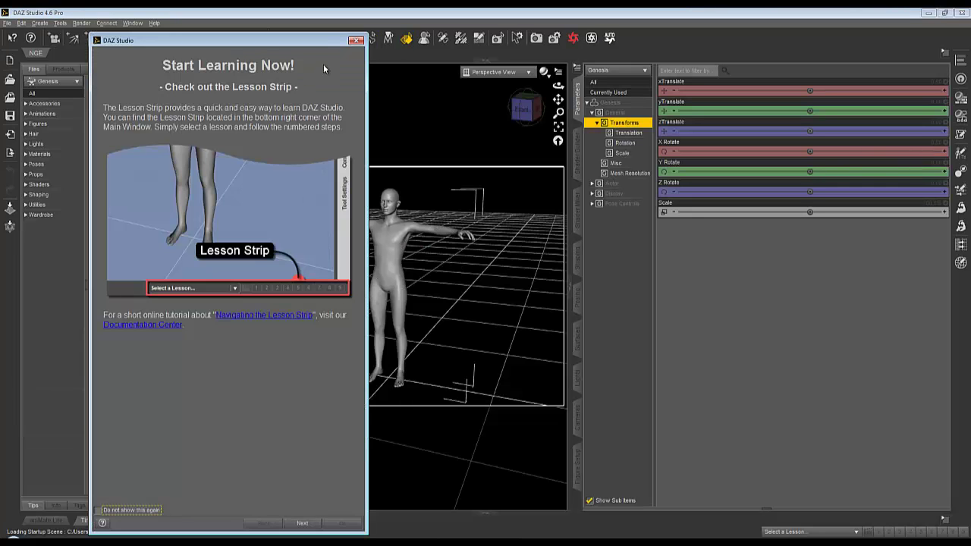
drag(331, 44, 396, 37)
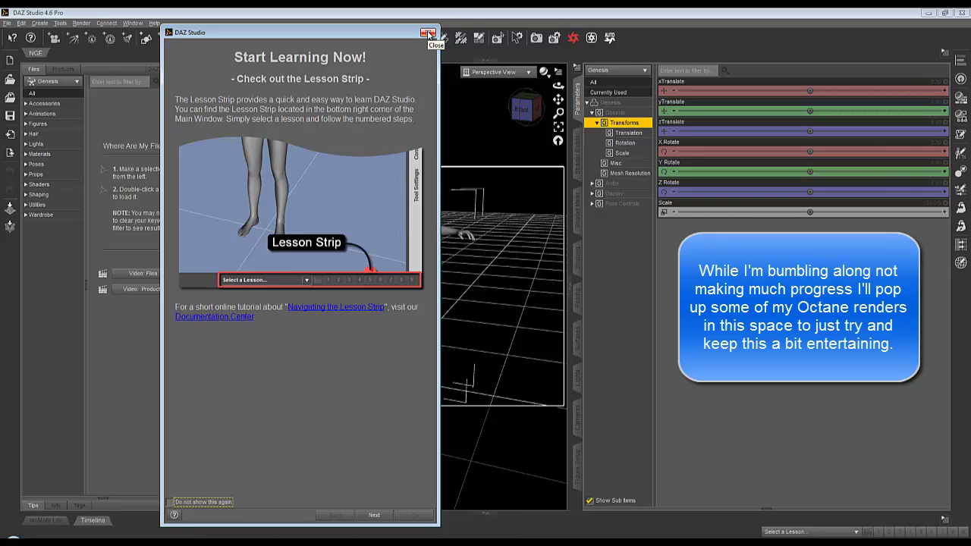
click(428, 33)
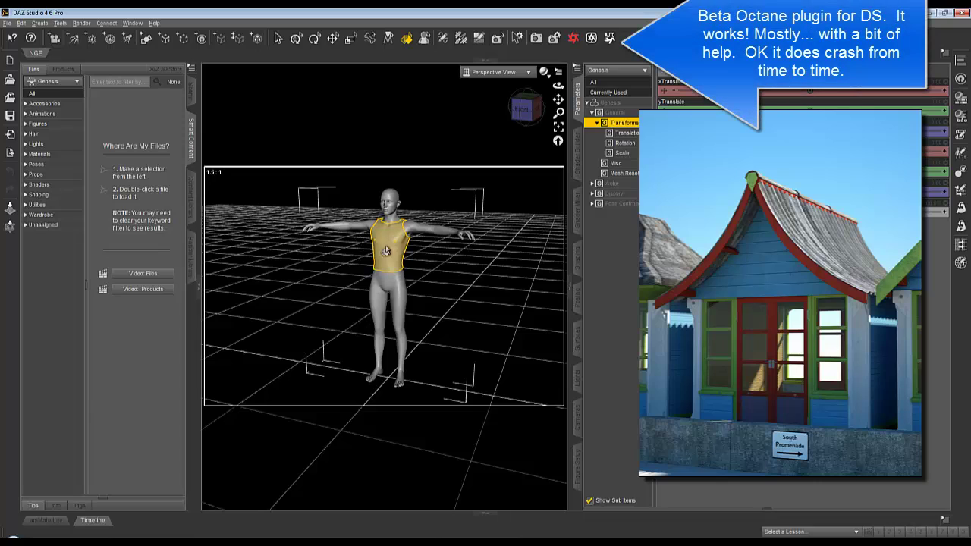
Step: Delete the default Genesis figure to leave the scene empty
key(Delete)
key(Delete)
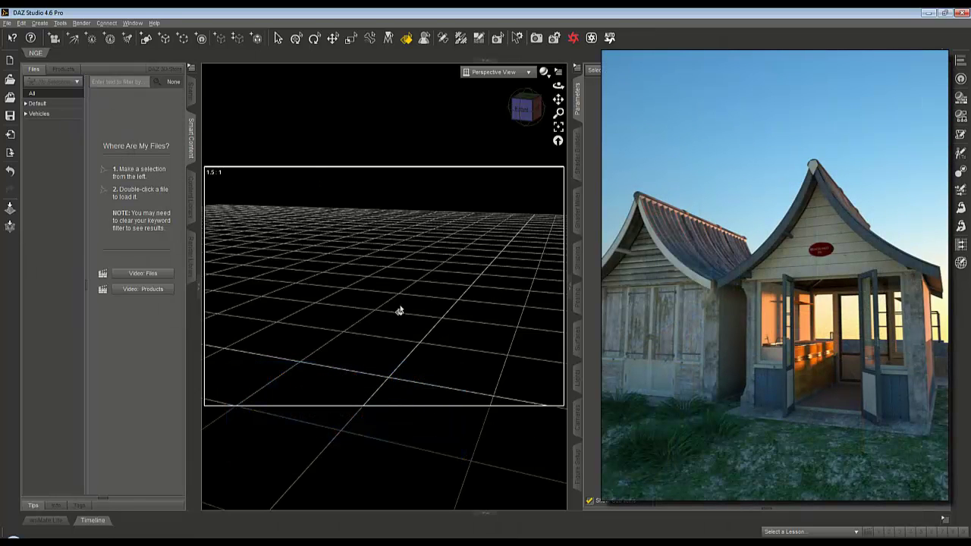
Step: Load the Beach Hut Base prop from the By the Seaside Beach Huts product in the Default category
click(64, 69)
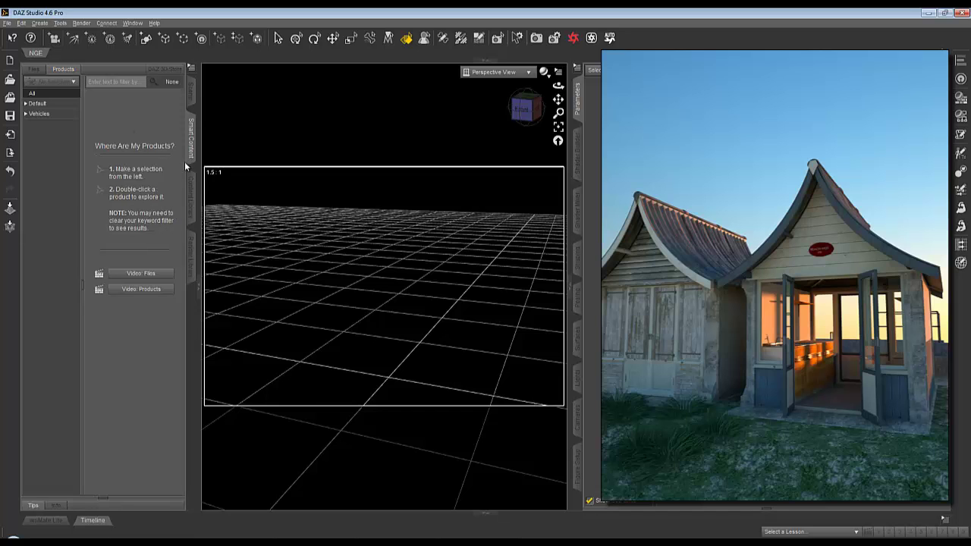
click(44, 104)
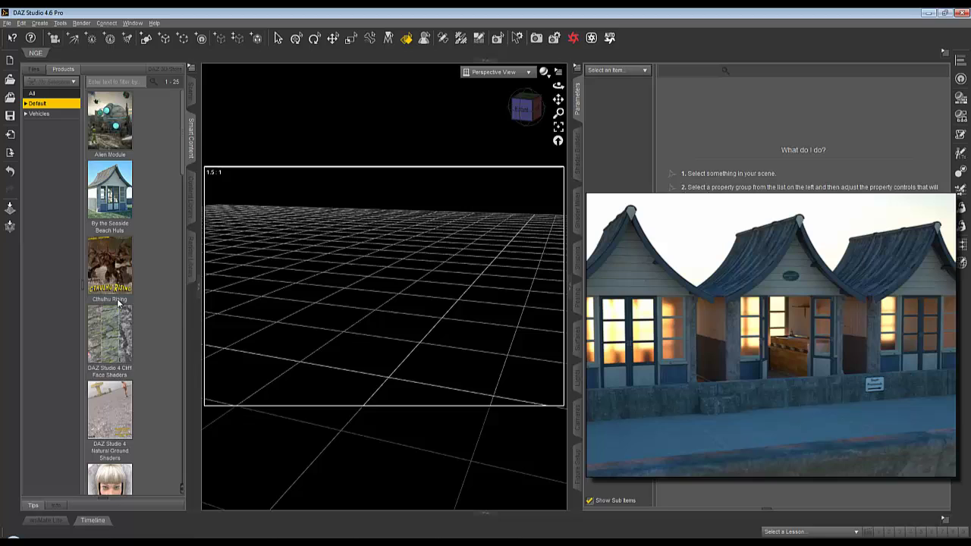
double_click(118, 194)
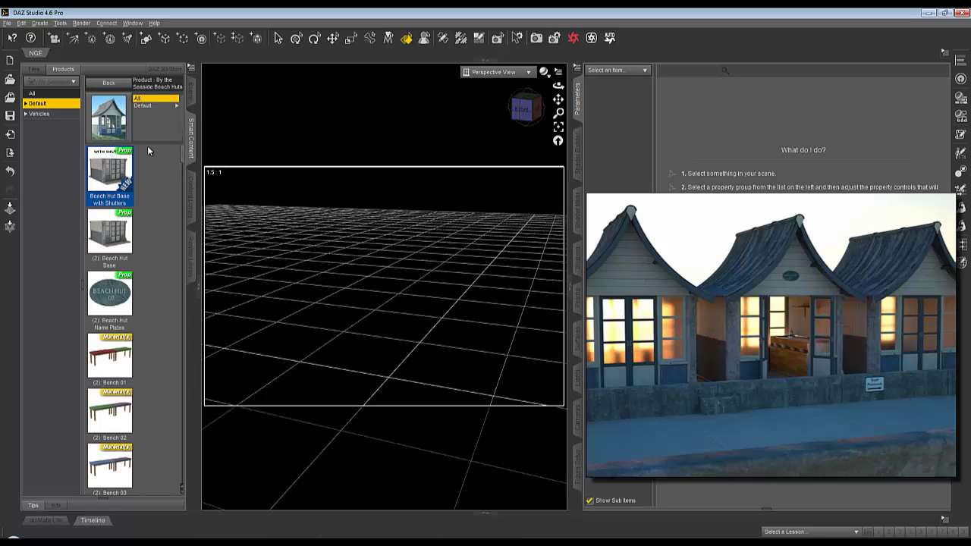
scroll(163, 235, down, 10)
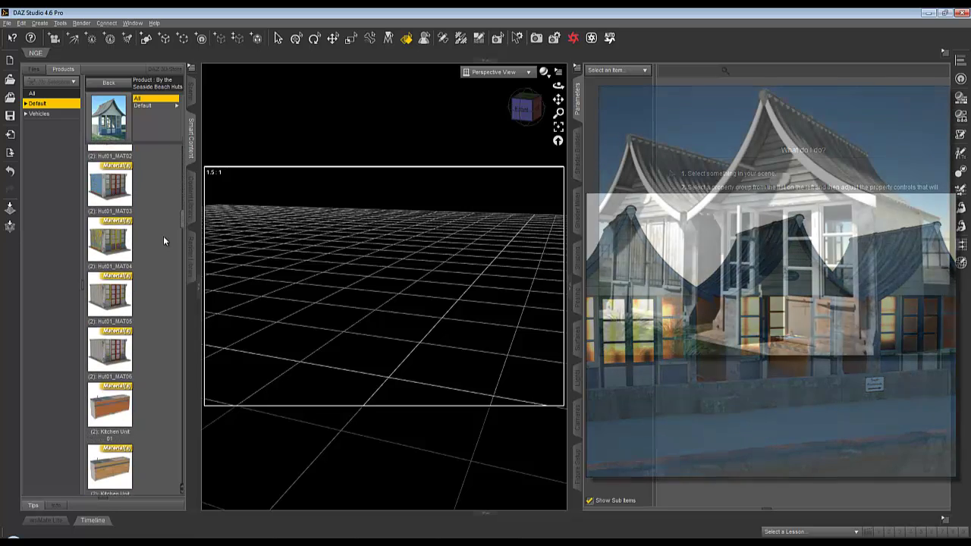
scroll(163, 236, up, 10)
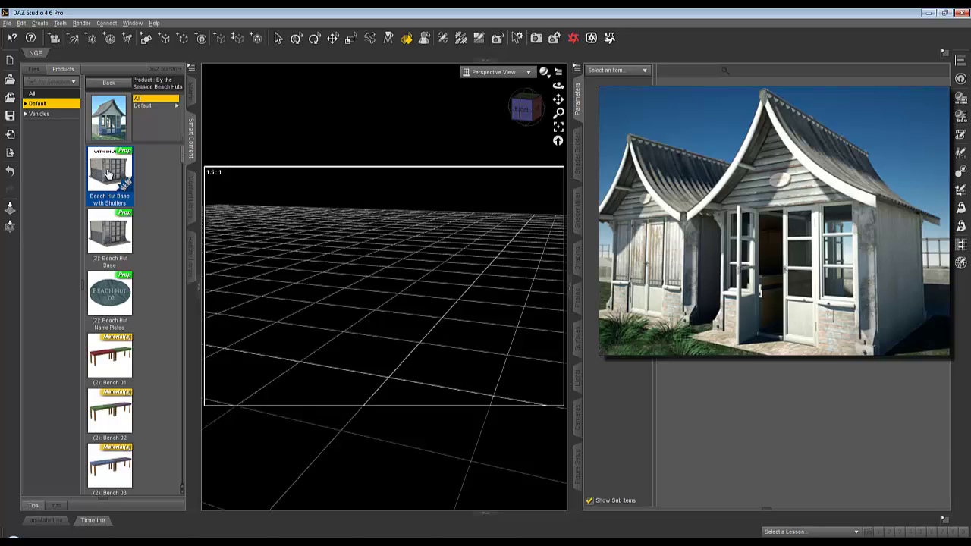
double_click(113, 240)
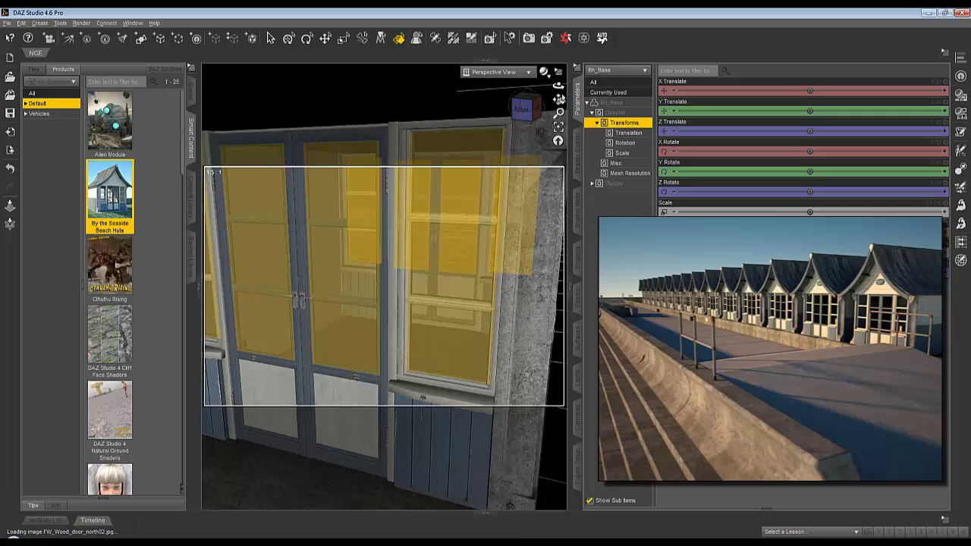
Step: Add the BH Roof 01 prop from the By the Seaside Beach Huts product to the hut base
click(412, 177)
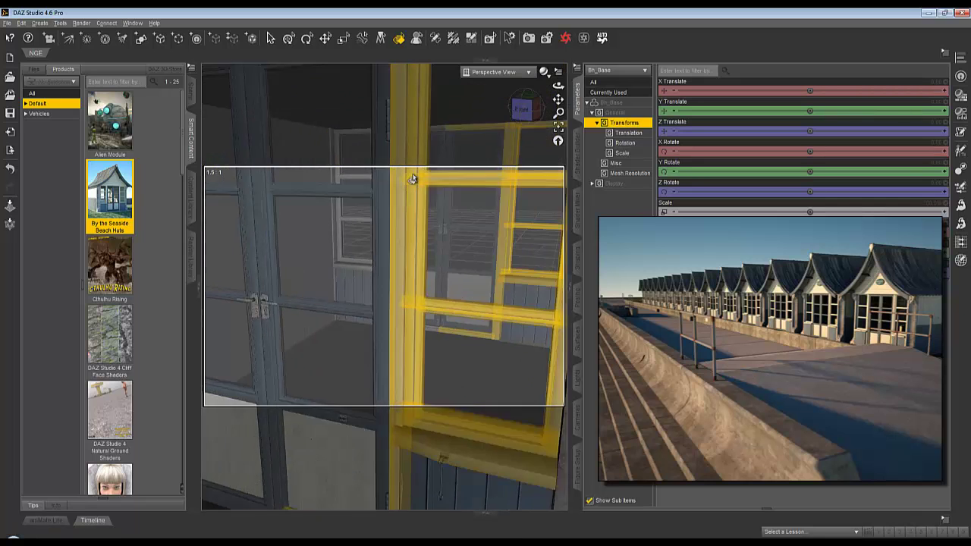
scroll(412, 179, down, 5)
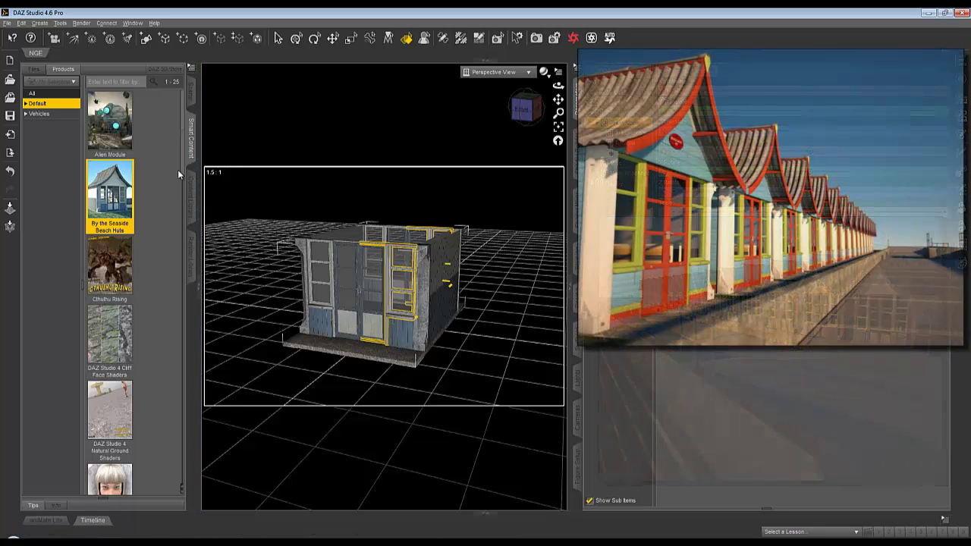
double_click(114, 214)
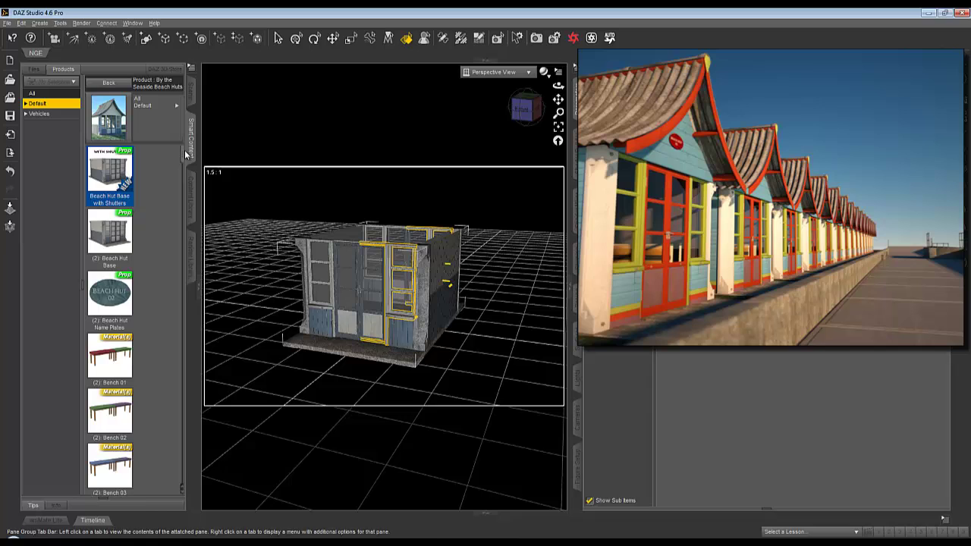
drag(182, 162, 182, 217)
double_click(119, 264)
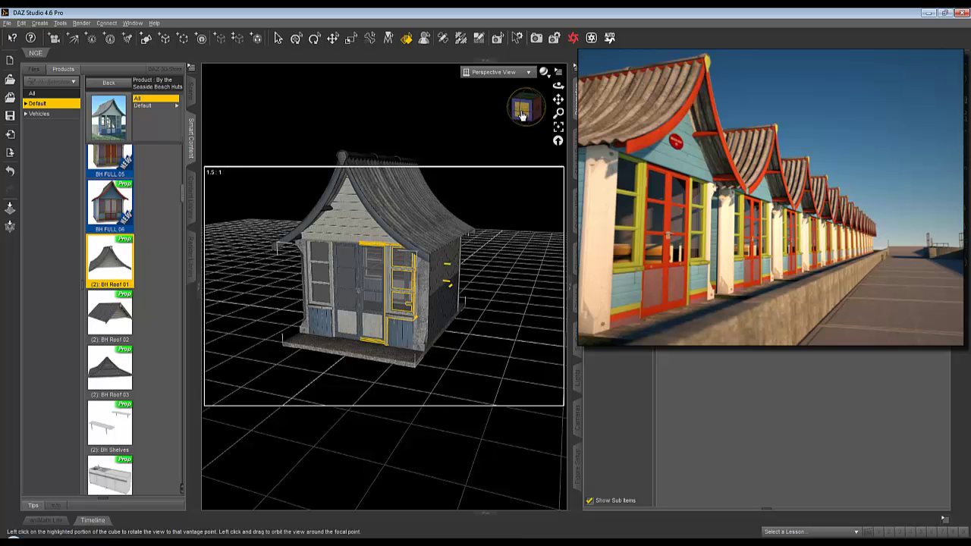
Step: Try to add a kitchen unit to the hut using the Kitchen Unit 02 material preset, and check the interior through the windows
drag(518, 110, 509, 108)
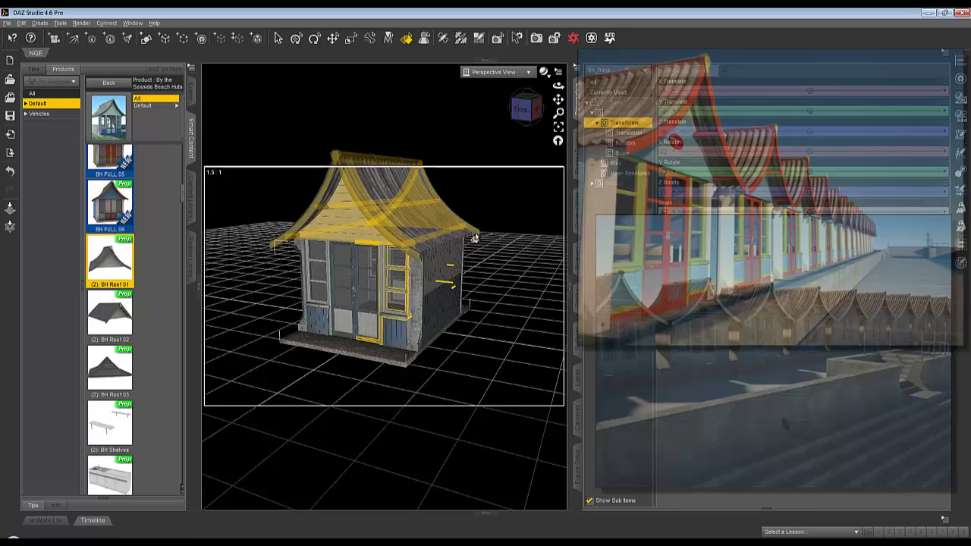
drag(182, 204, 186, 242)
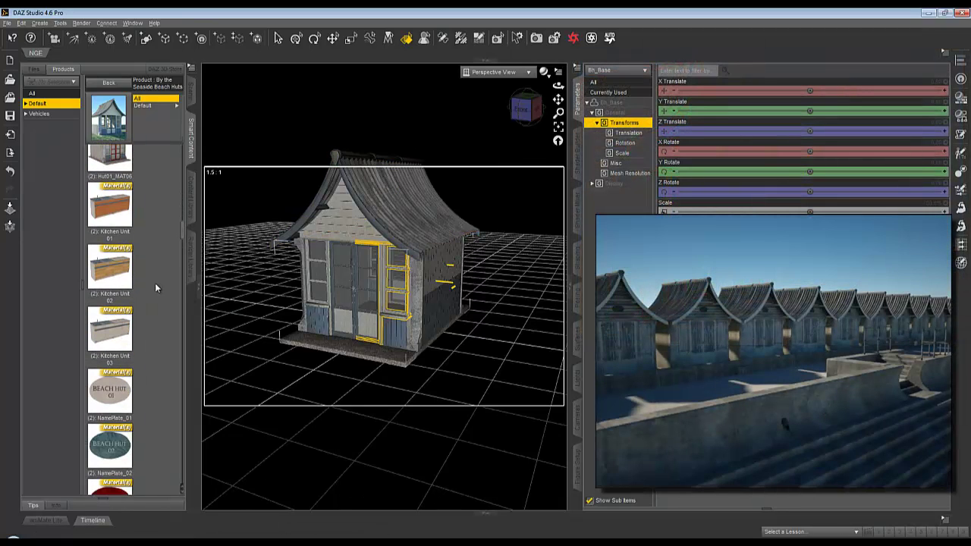
double_click(110, 273)
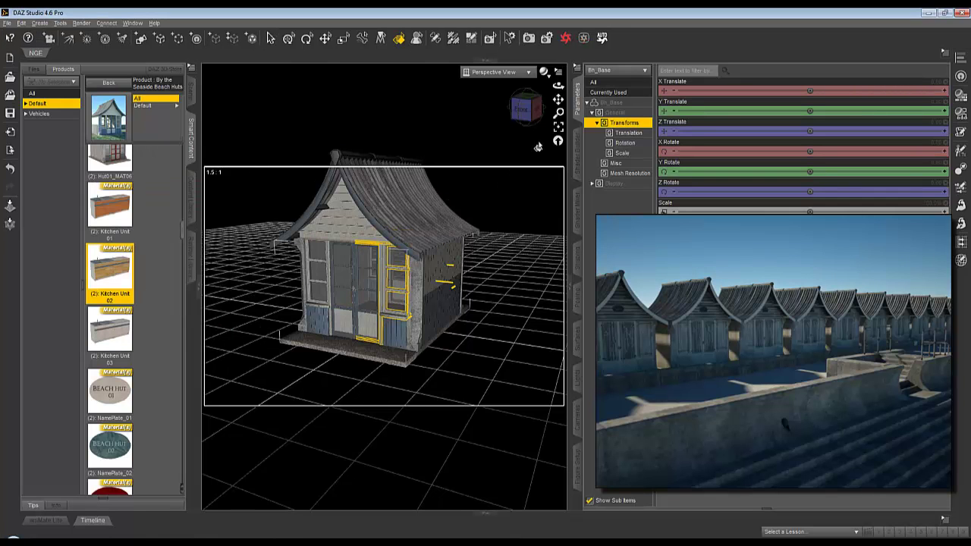
click(523, 109)
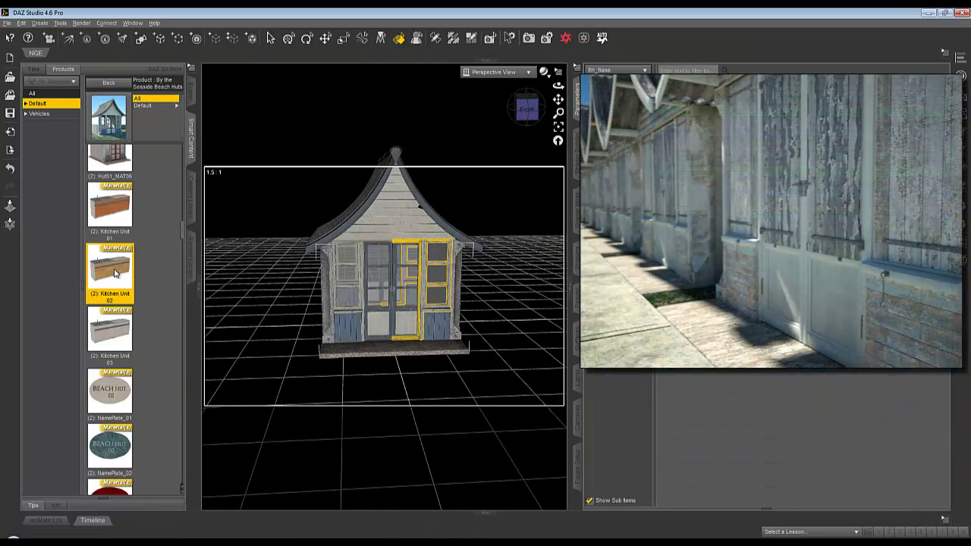
drag(529, 111, 510, 105)
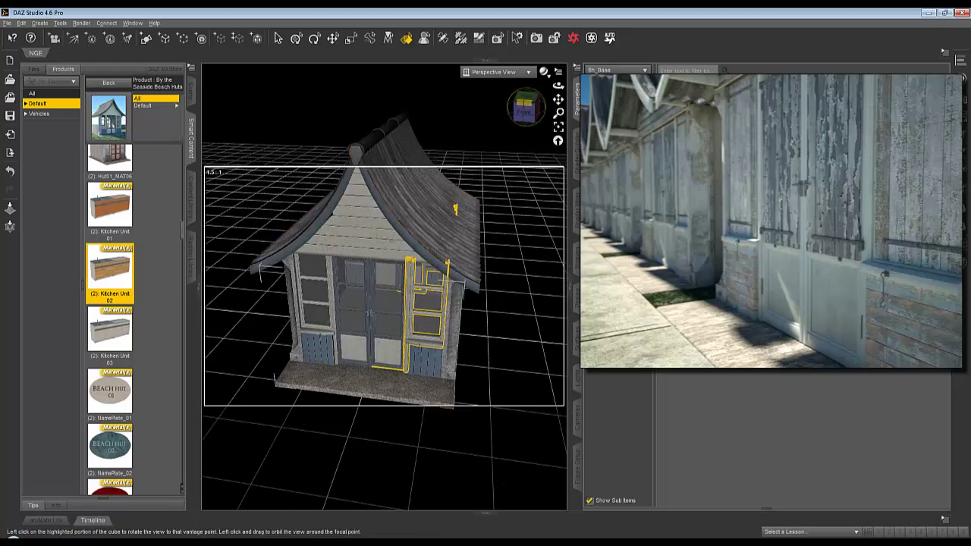
drag(527, 111, 316, 341)
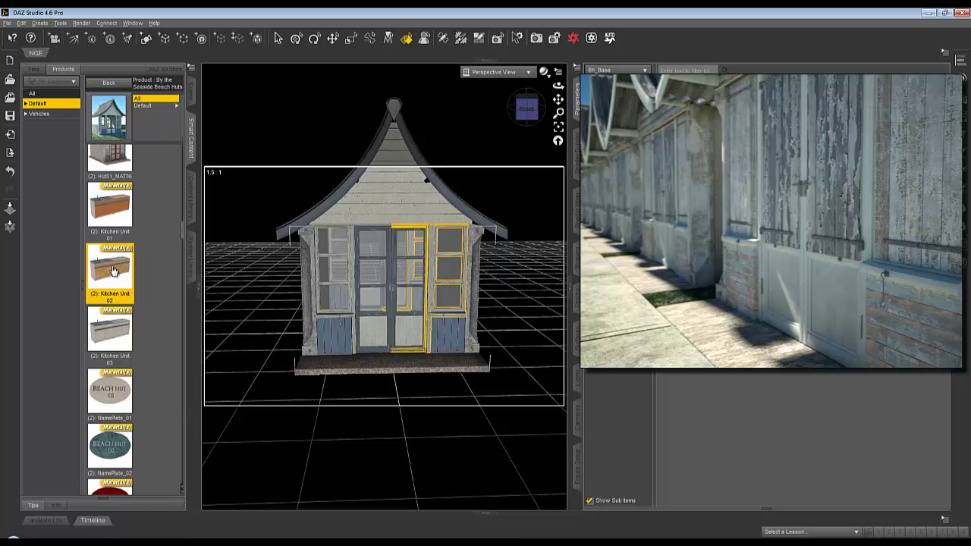
Step: Add the BH Units kitchen prop to the beach hut
drag(182, 231, 187, 204)
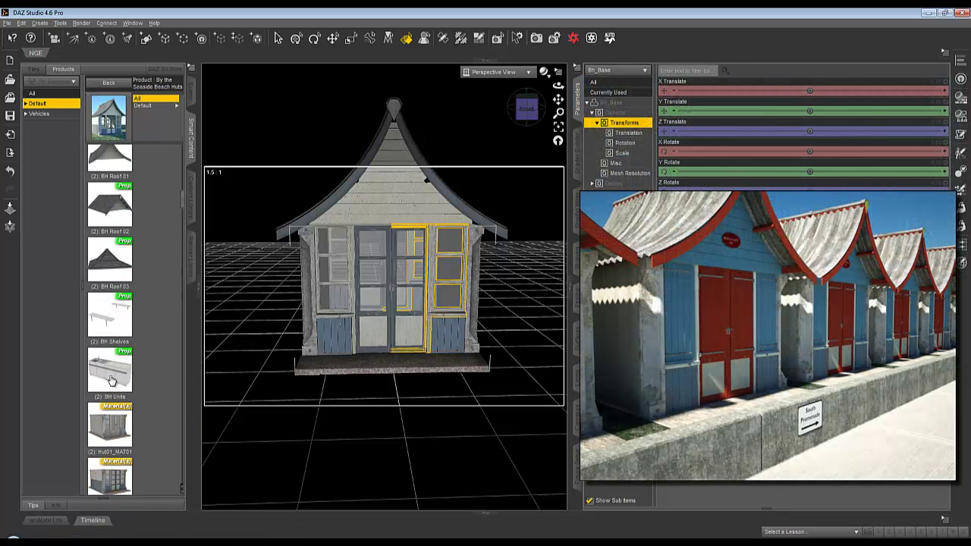
double_click(112, 379)
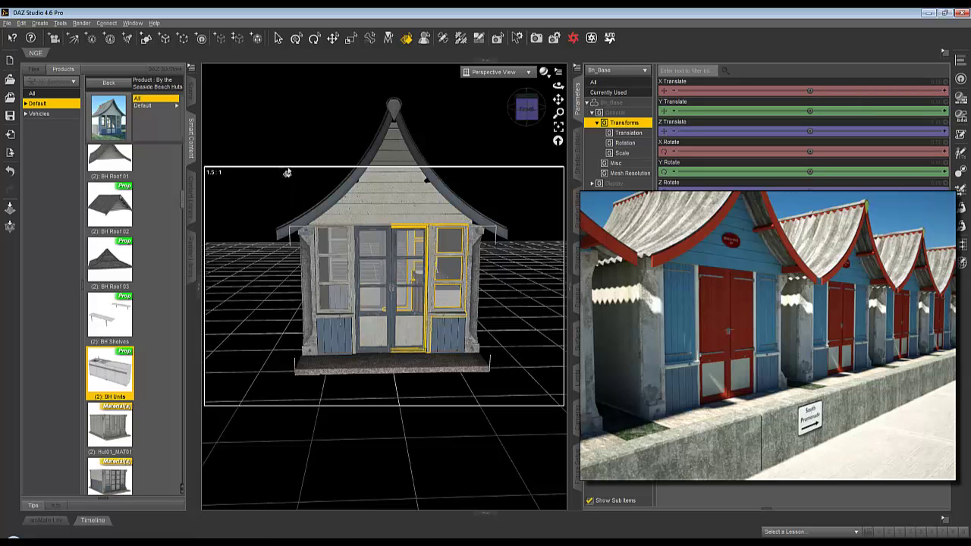
Step: Try to apply the Kitchen Unit 02 material while the hut base is selected, and check the units inside the hut
drag(182, 205, 188, 232)
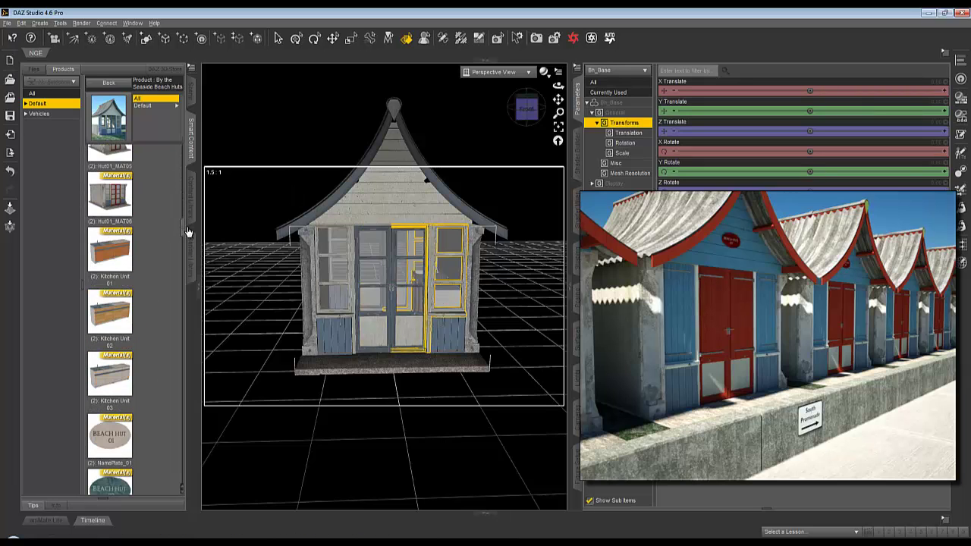
double_click(110, 323)
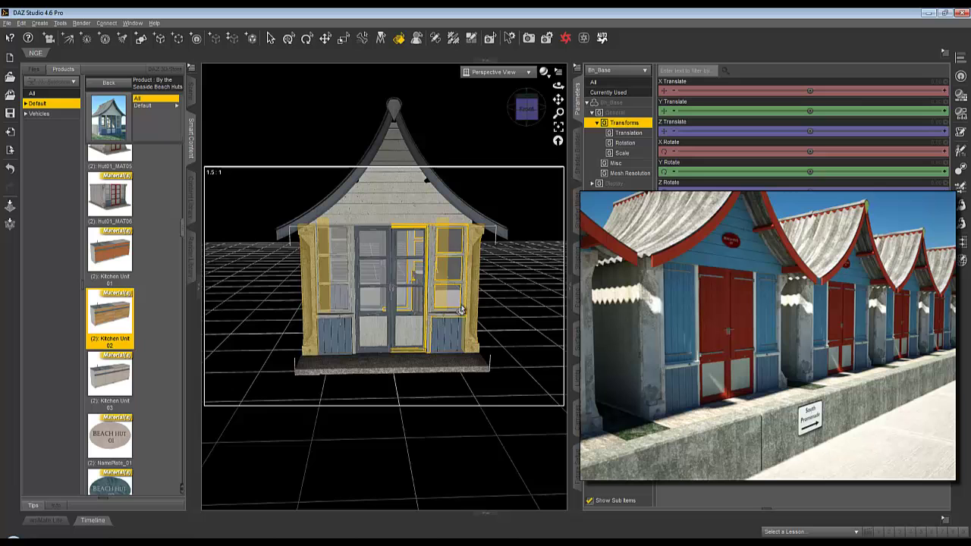
drag(526, 117, 543, 123)
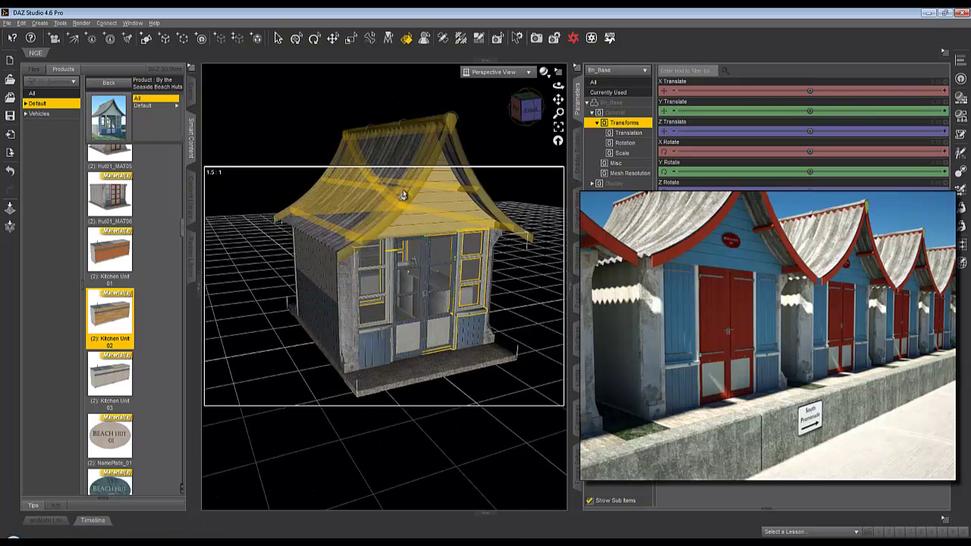
click(527, 110)
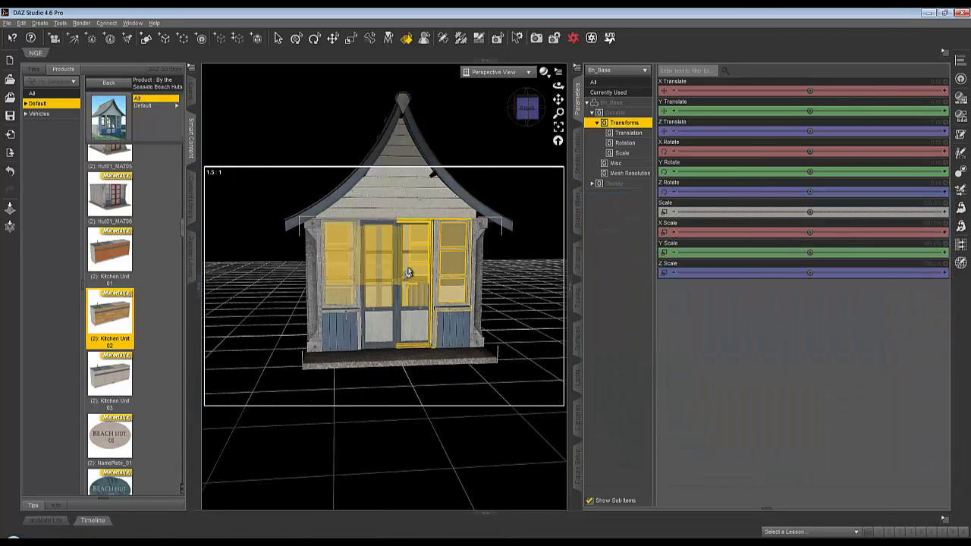
Step: Open Door_east_left and Door_east_right of the hut base to their Door_open maximum, 124 for the right door
click(190, 89)
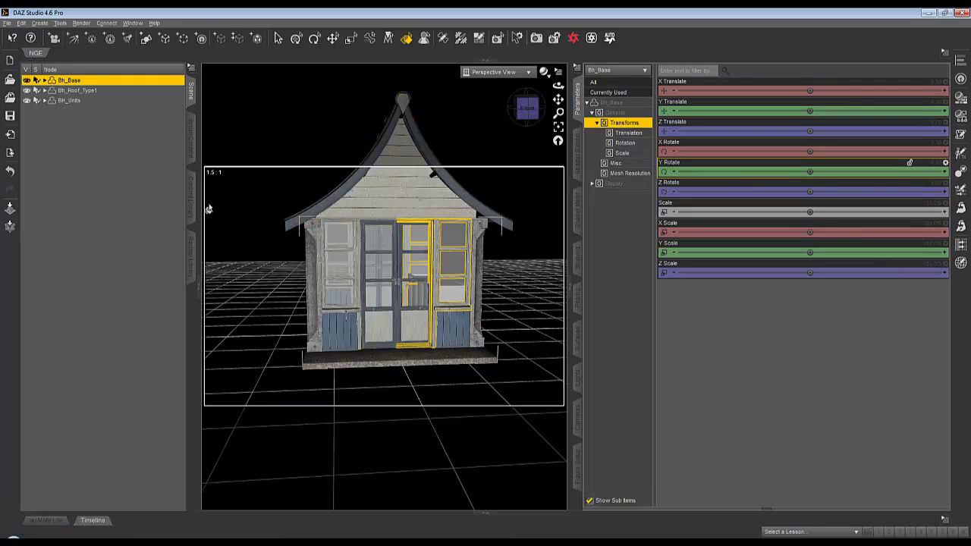
click(44, 81)
click(74, 121)
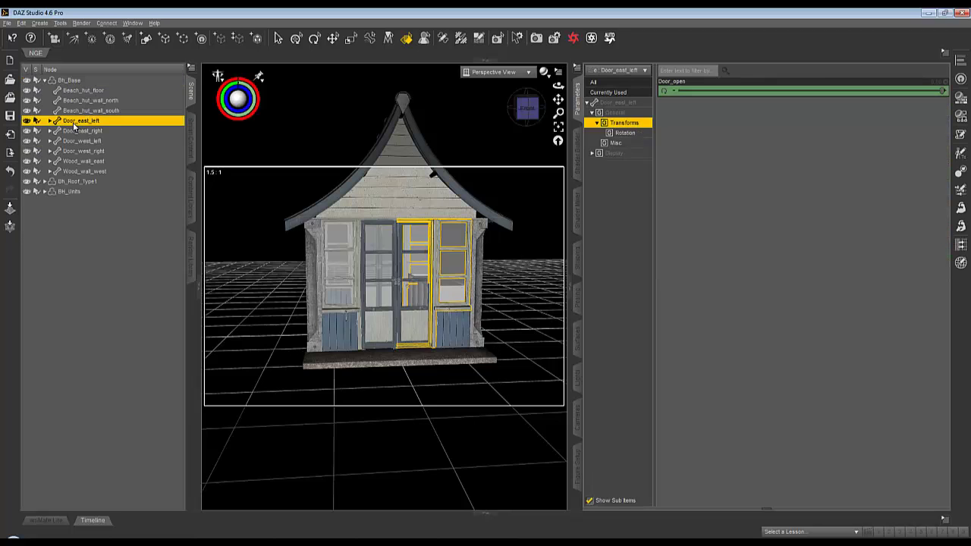
mouse_move(941, 90)
mouse_down()
mouse_move(677, 90)
mouse_move(942, 90)
mouse_up()
click(82, 131)
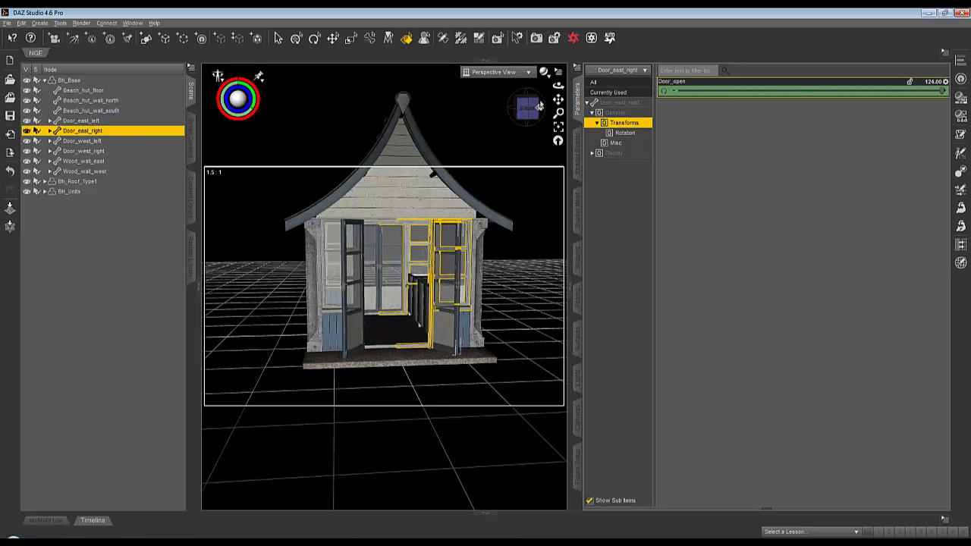
Step: Select BH_Units in the scene and apply the Kitchen Unit 02 material from the By the Seaside Beach Huts product
drag(535, 106, 554, 108)
alt+drag(444, 292, 459, 293)
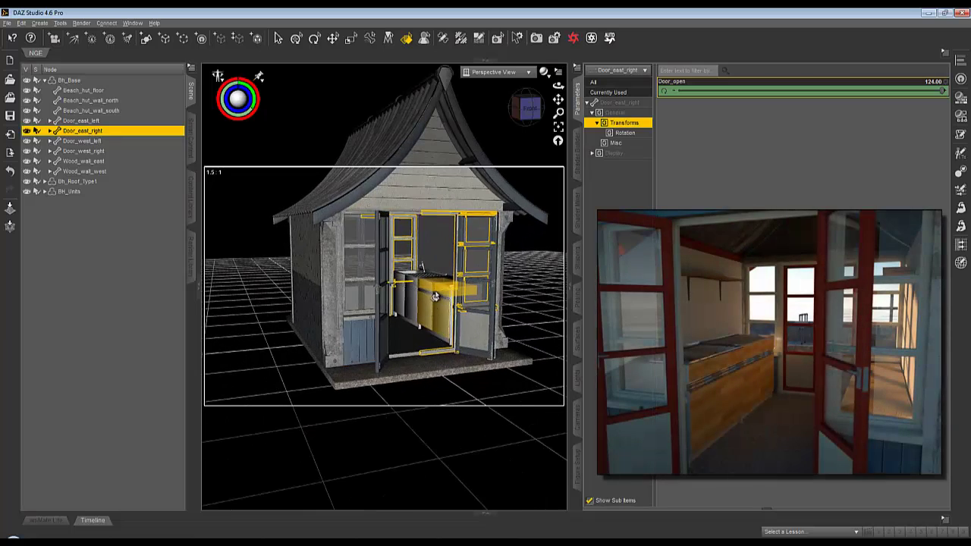
click(68, 192)
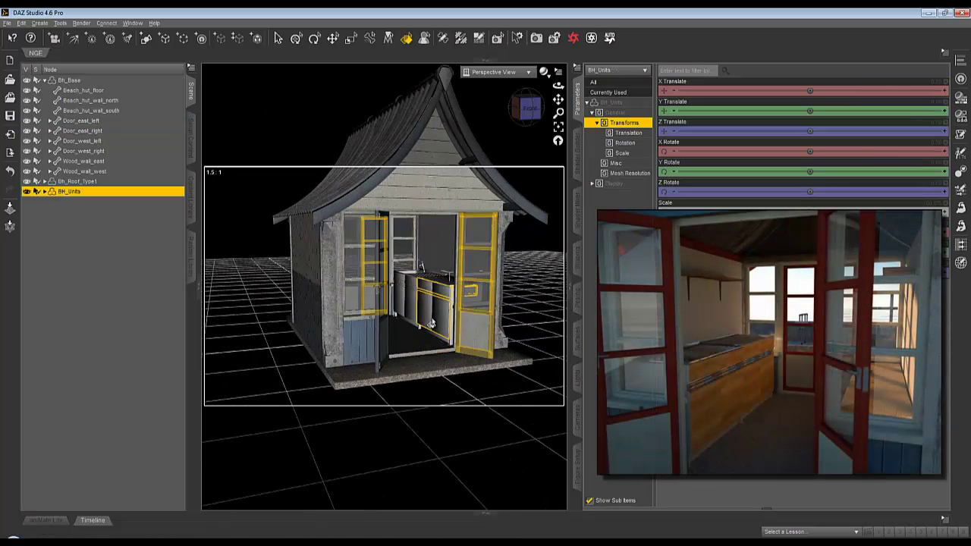
click(191, 127)
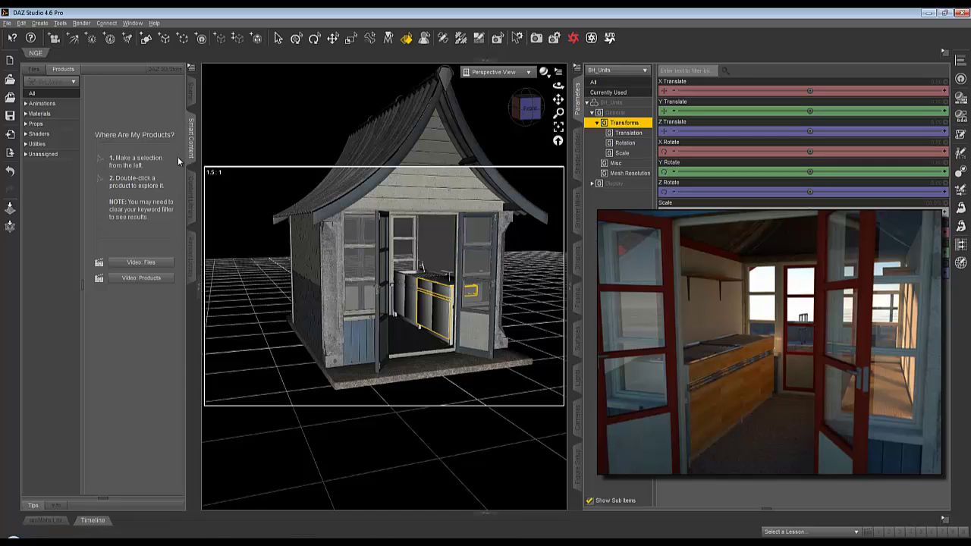
click(40, 113)
double_click(113, 118)
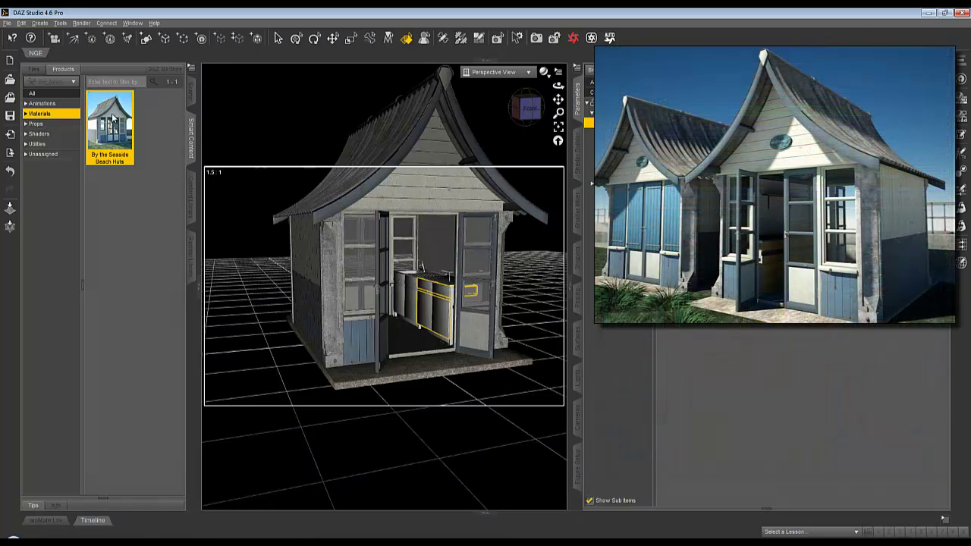
double_click(116, 313)
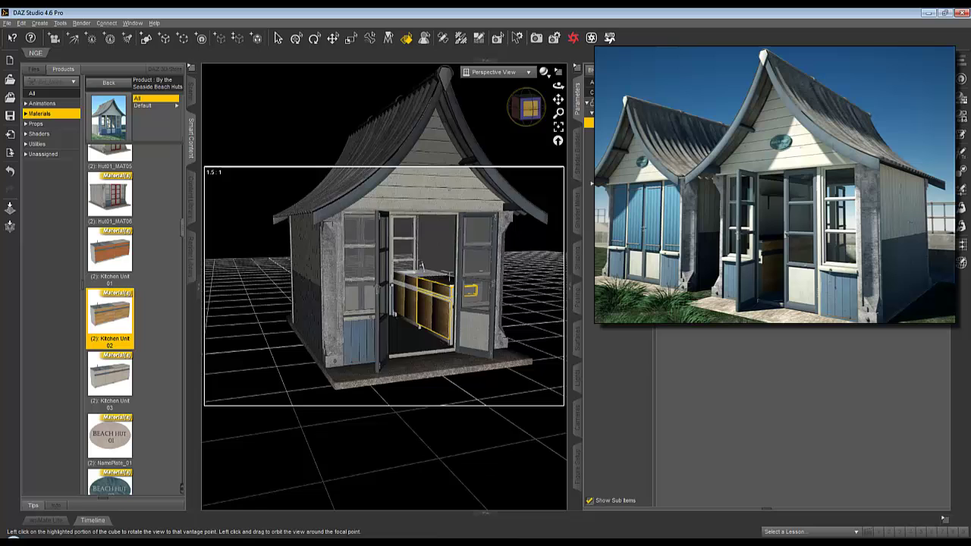
click(531, 109)
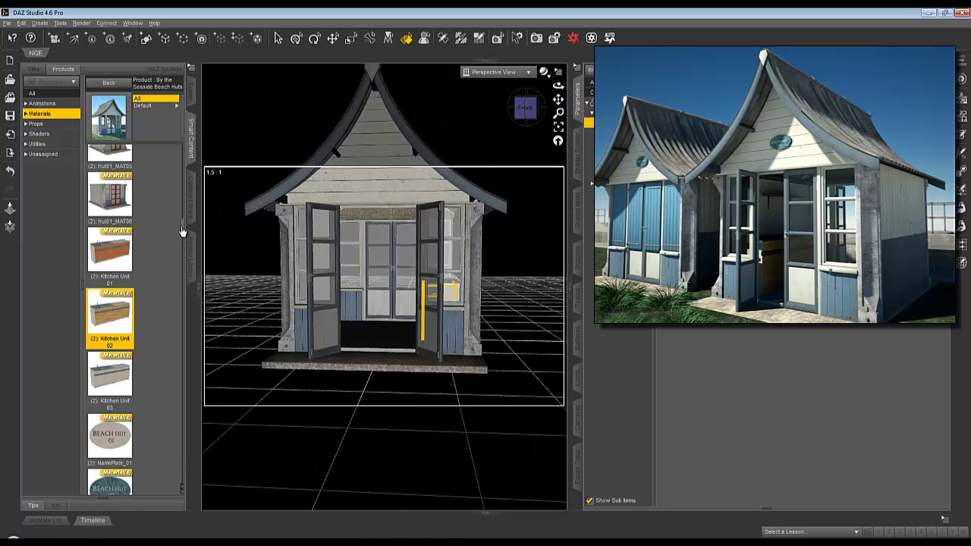
Step: Browse the beach hut product's materials and widen the product content area and the viewport
drag(182, 231, 182, 244)
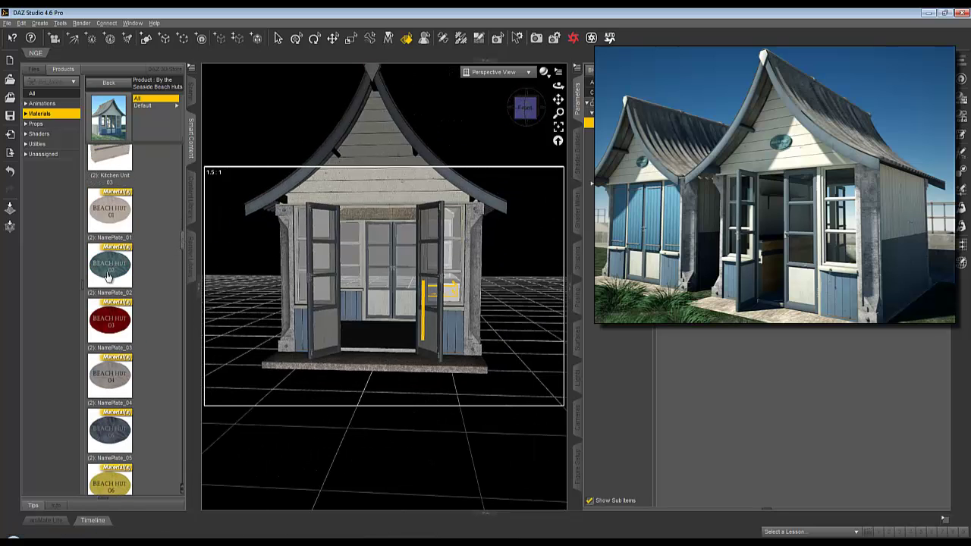
drag(181, 239, 194, 493)
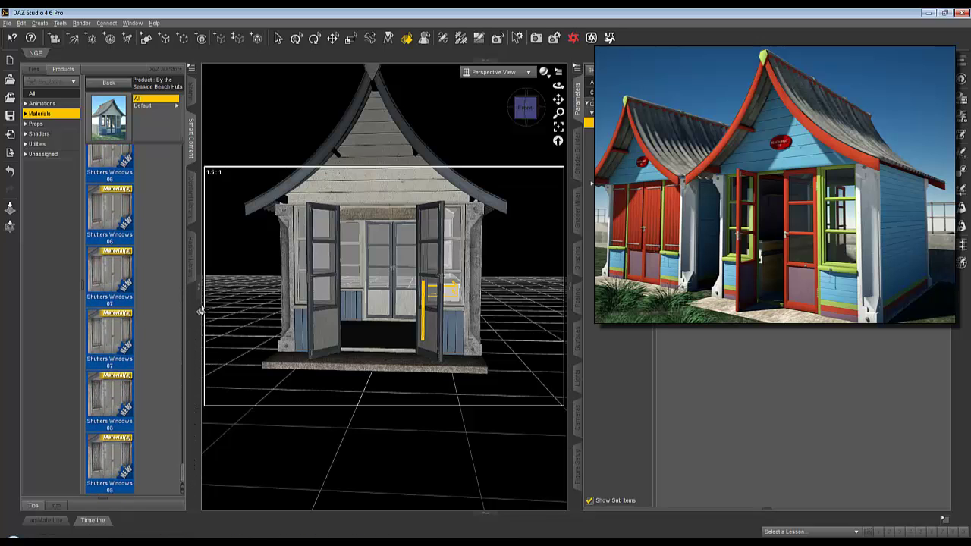
drag(201, 310, 306, 310)
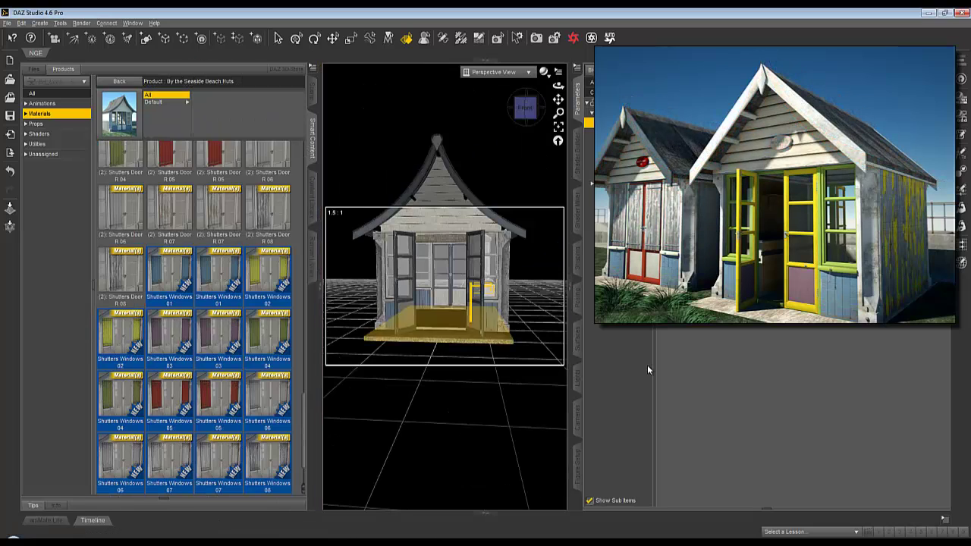
drag(569, 348, 786, 352)
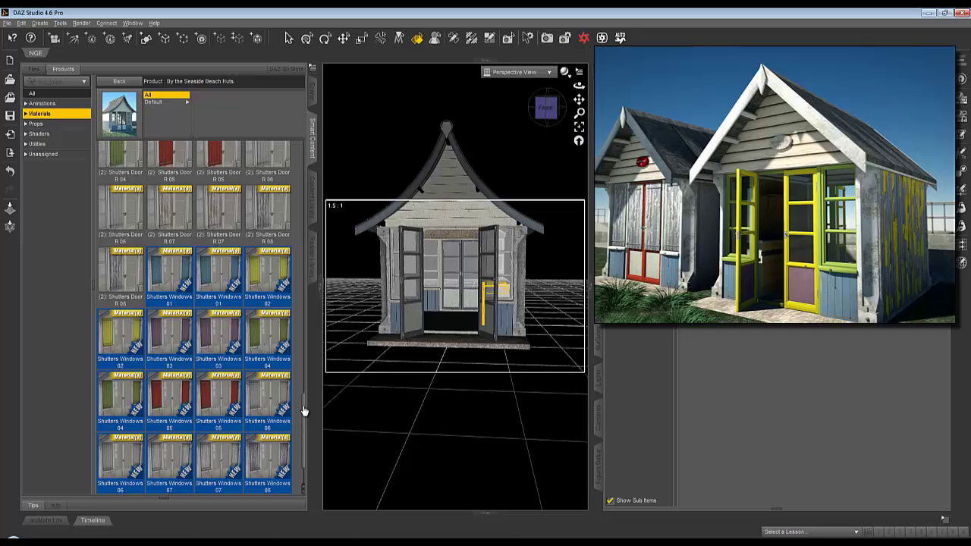
Step: Add the Beach Hut Name Plates prop to the hut's front gable
drag(301, 410, 314, 156)
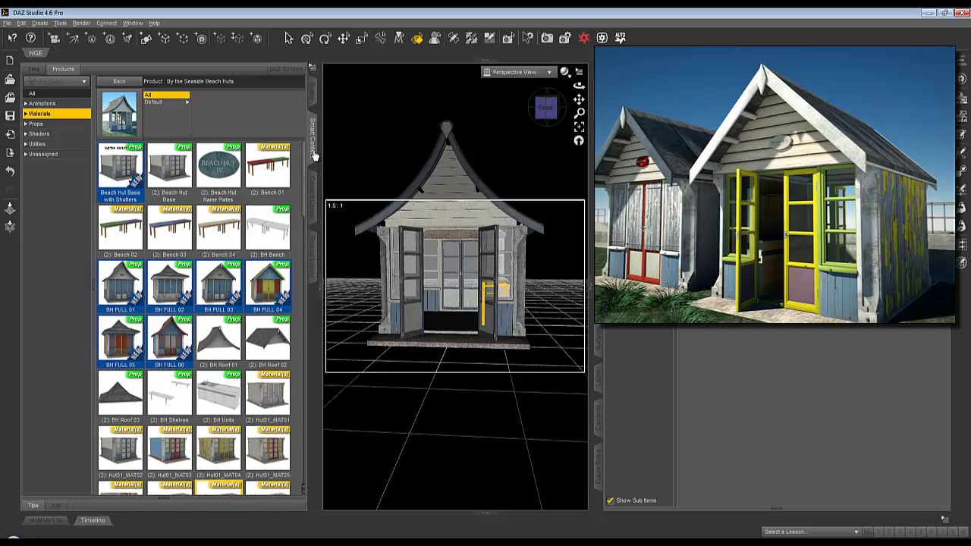
drag(231, 174, 482, 203)
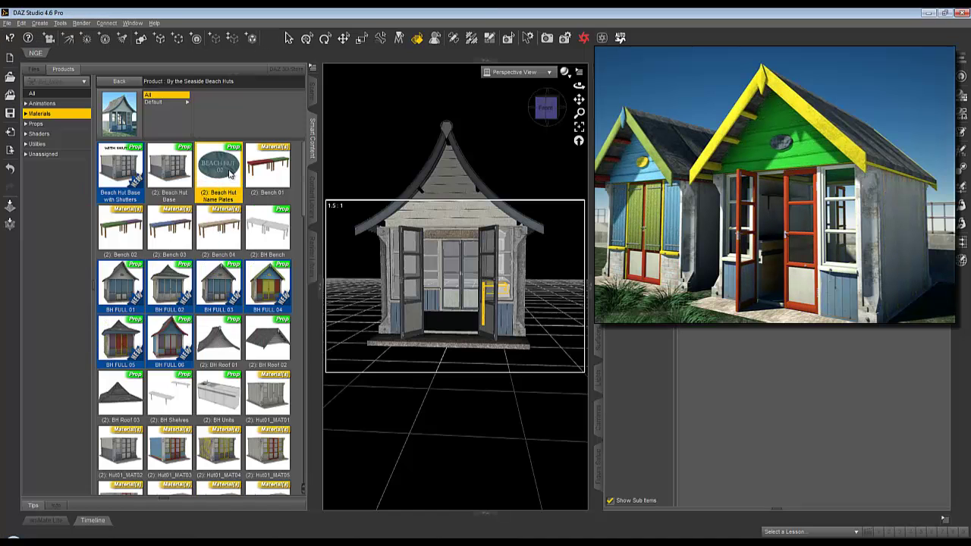
drag(442, 158, 442, 158)
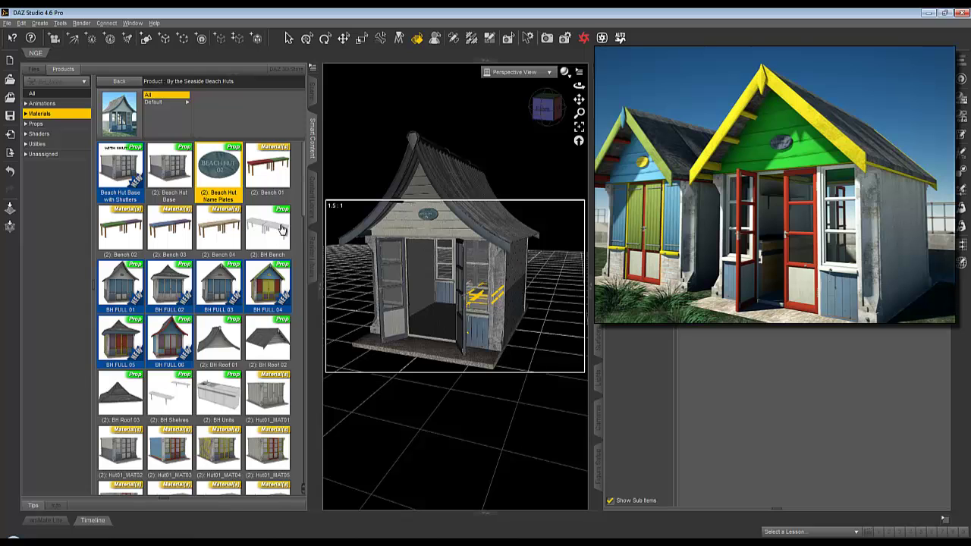
Step: Add the BH Bench prop inside the hut and apply the Bench 04 material to it
double_click(280, 228)
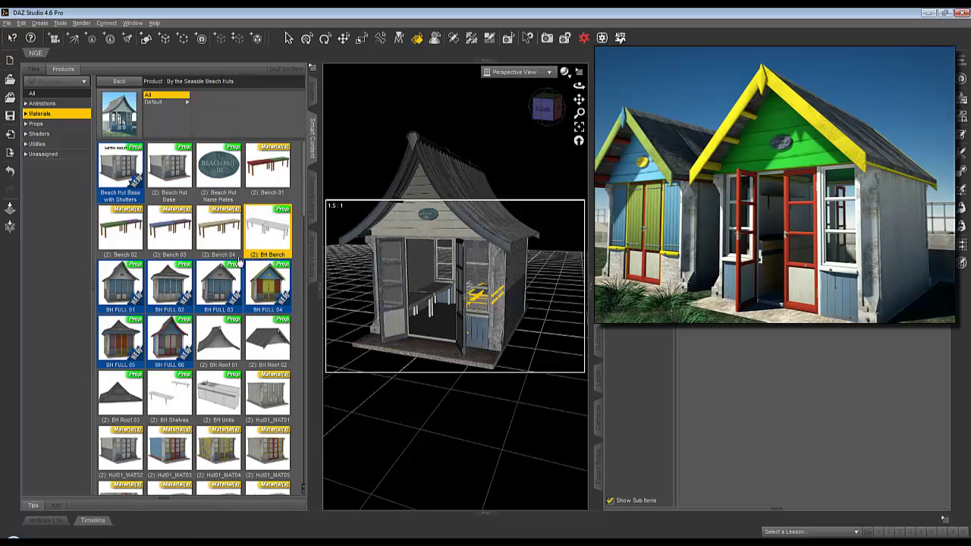
double_click(220, 228)
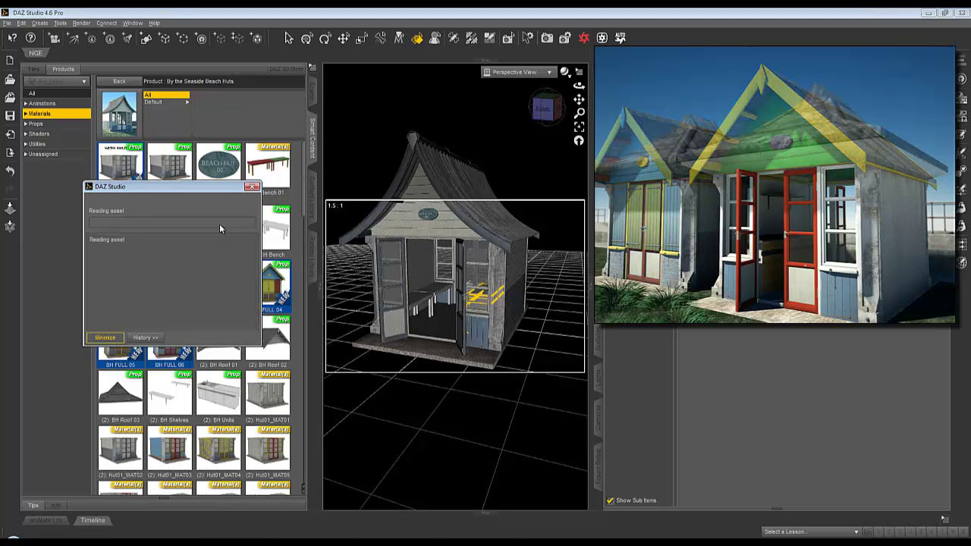
click(428, 306)
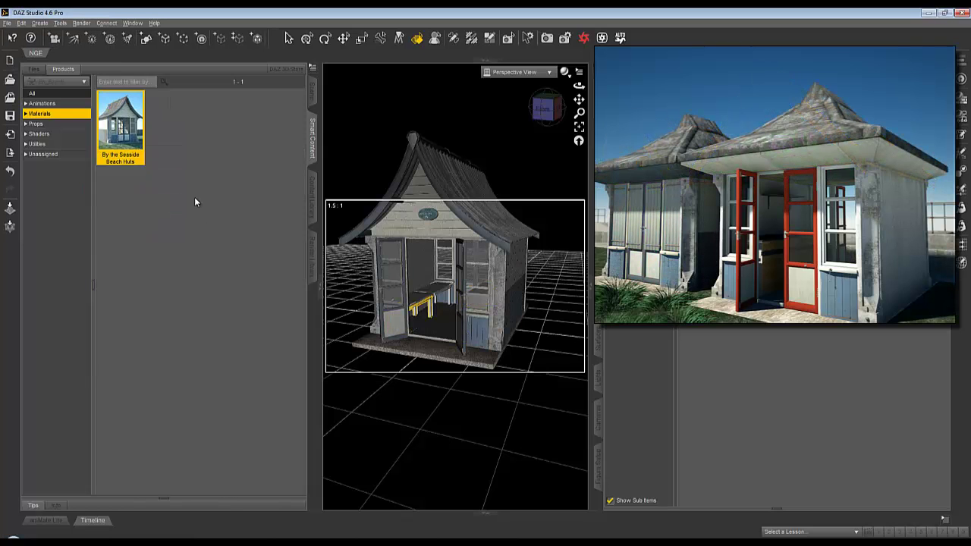
double_click(133, 125)
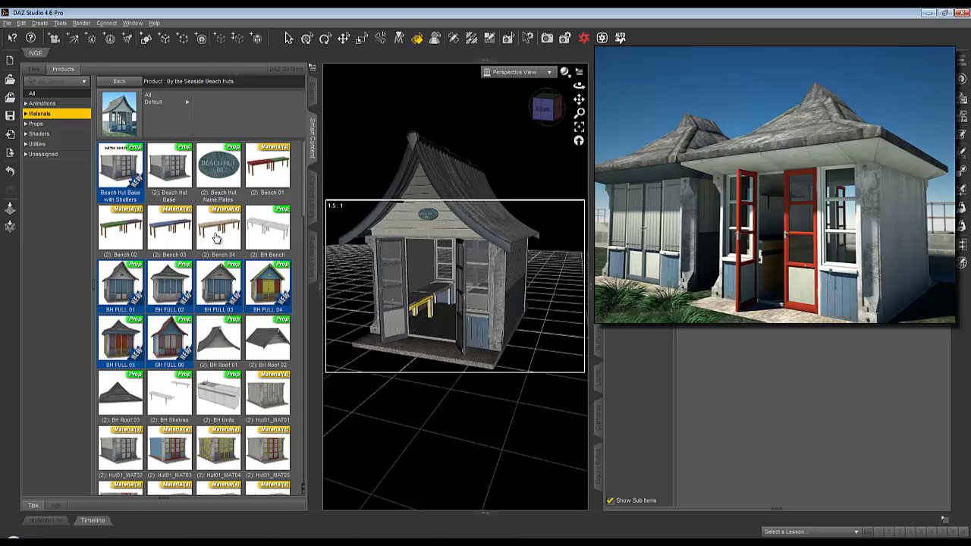
double_click(231, 216)
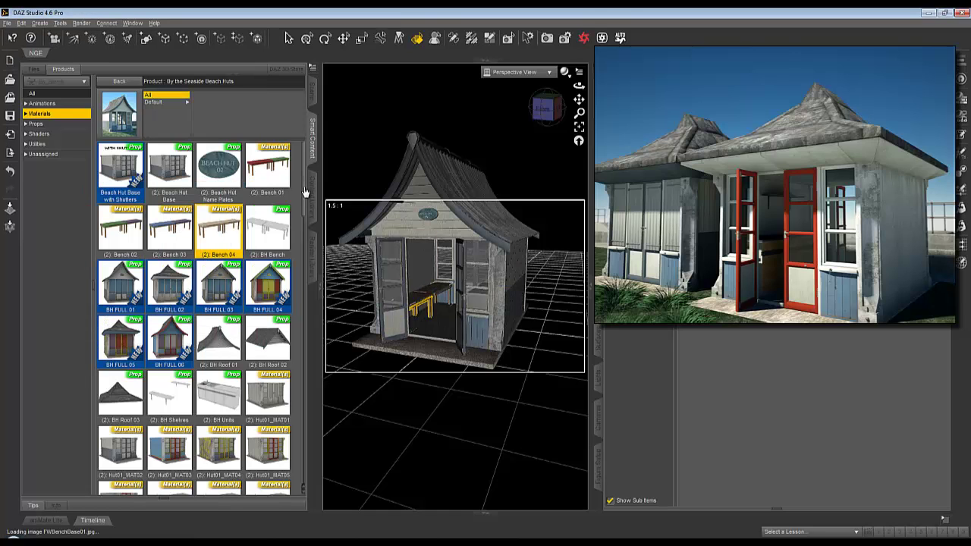
Step: Add the BH Shelves prop inside the hut and apply the blue shelves material to it
drag(306, 193, 303, 220)
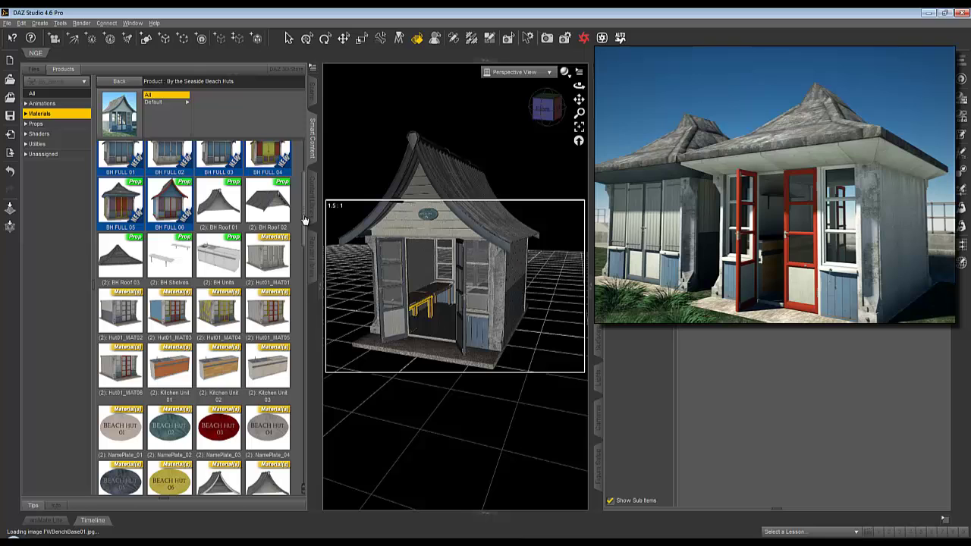
double_click(150, 261)
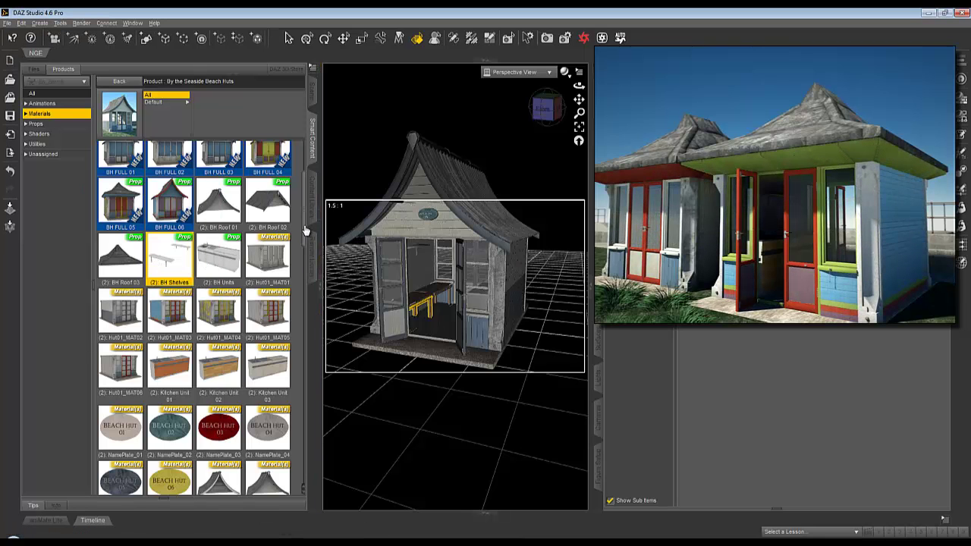
drag(305, 241, 304, 316)
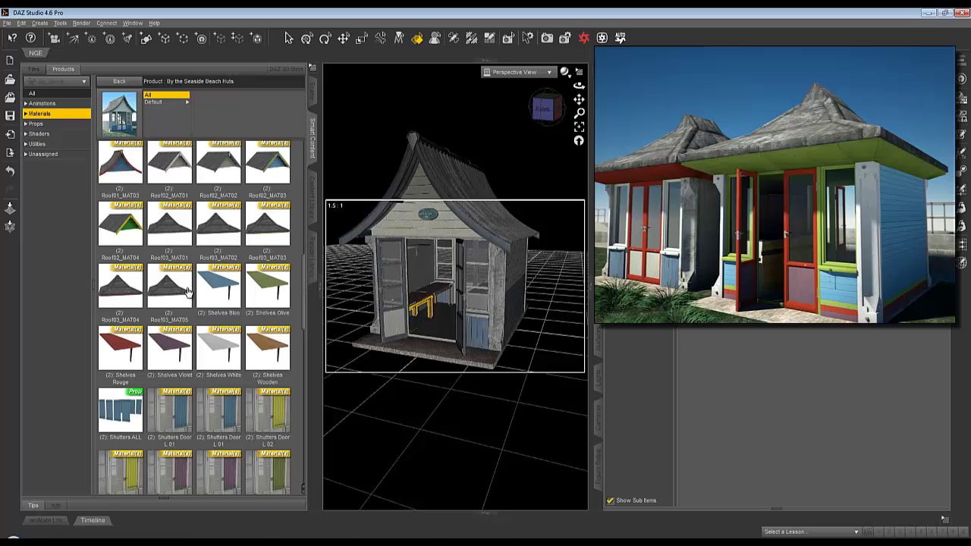
click(417, 251)
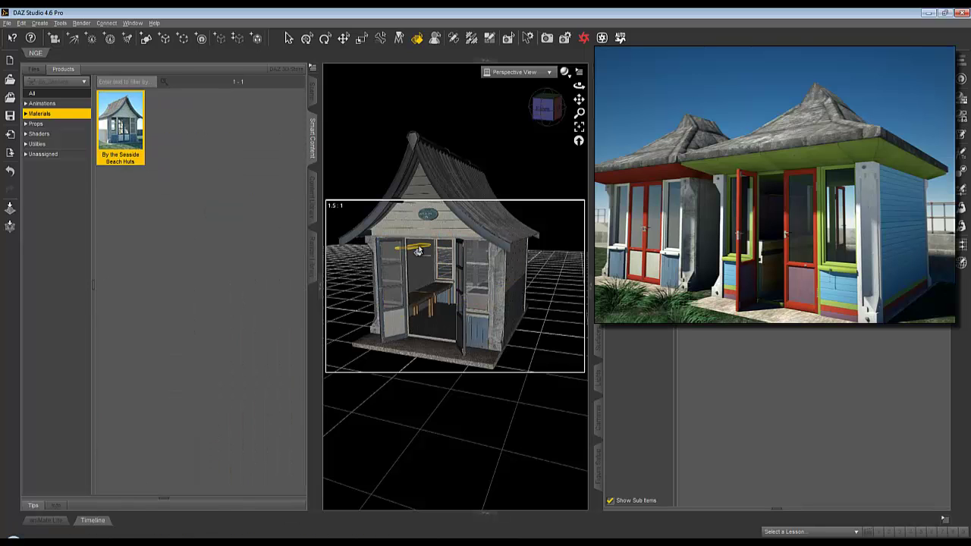
click(126, 125)
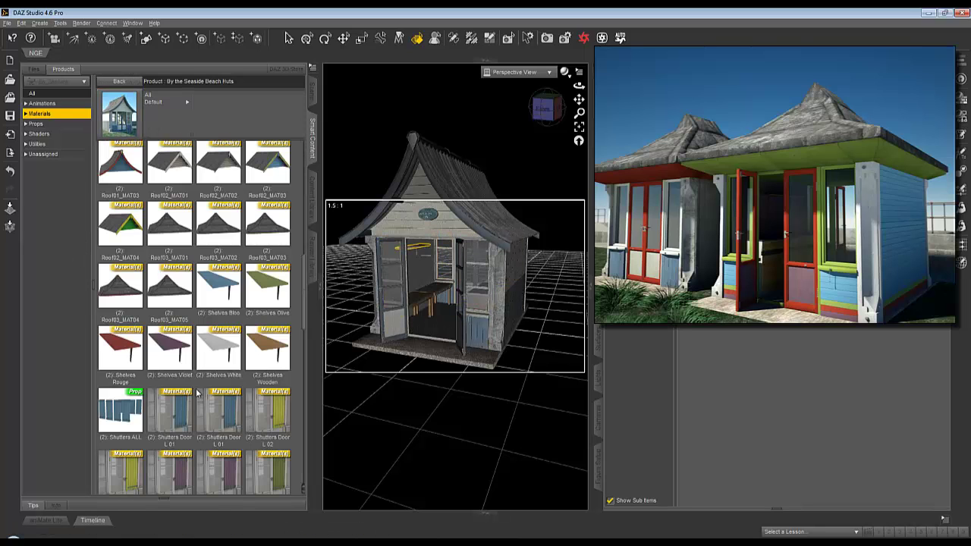
double_click(222, 273)
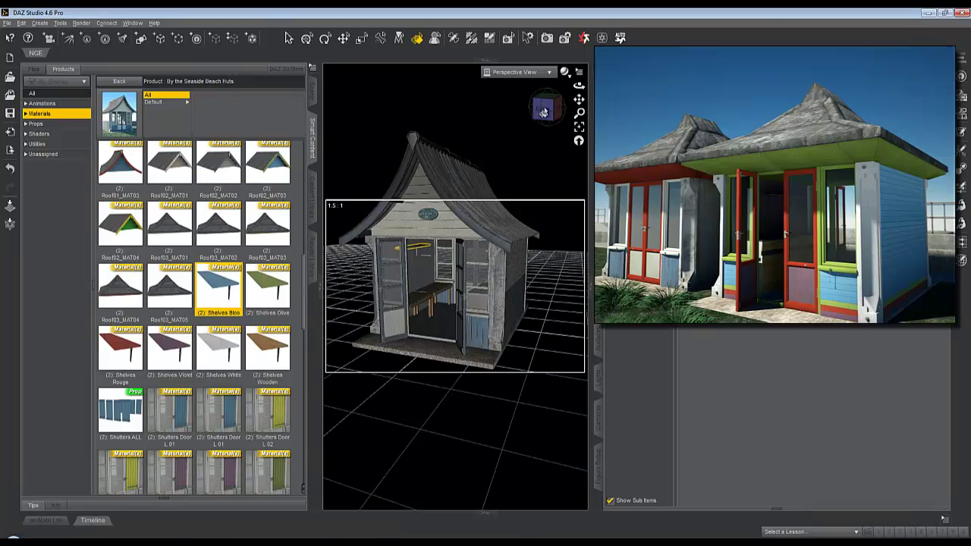
Step: Examine the benches, shelves and kitchen units inside the hut through the open doors from several angles
mouse_move(543, 110)
mouse_down()
mouse_move(554, 111)
mouse_move(528, 111)
mouse_move(543, 111)
mouse_up()
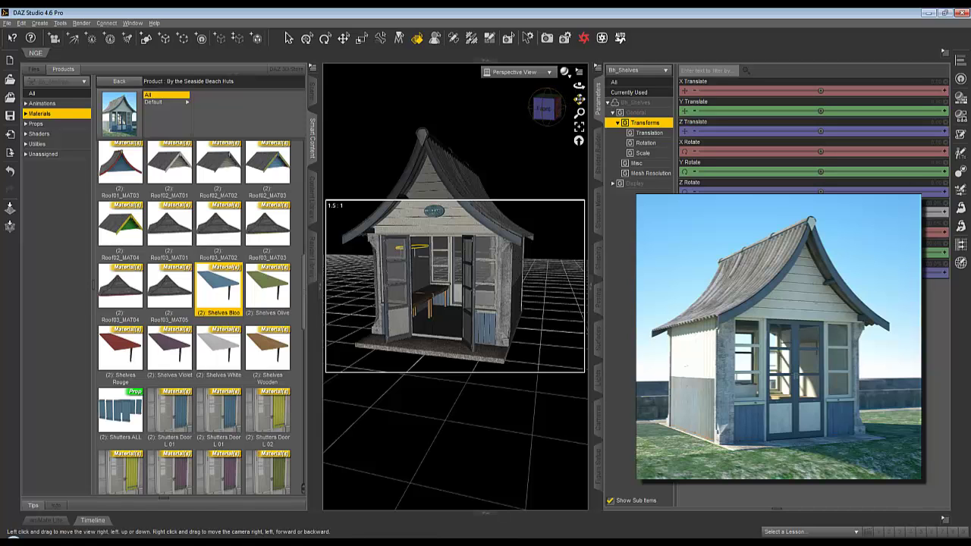
right_drag(578, 100, 543, 159)
scroll(487, 257, up, 4)
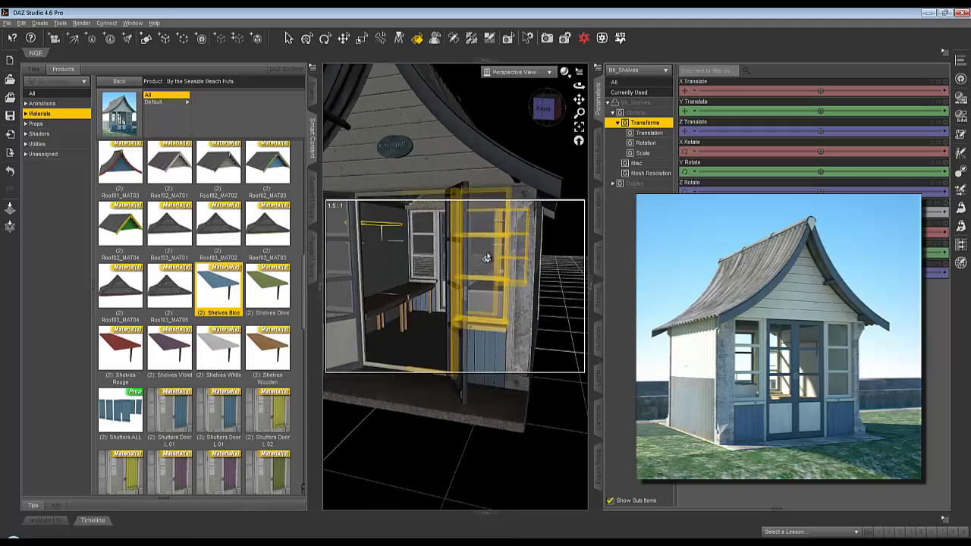
mouse_move(546, 108)
mouse_down()
mouse_move(568, 102)
mouse_move(523, 113)
mouse_move(566, 124)
mouse_move(545, 108)
mouse_move(522, 110)
mouse_move(563, 111)
mouse_up()
click(551, 107)
scroll(464, 221, down, 4)
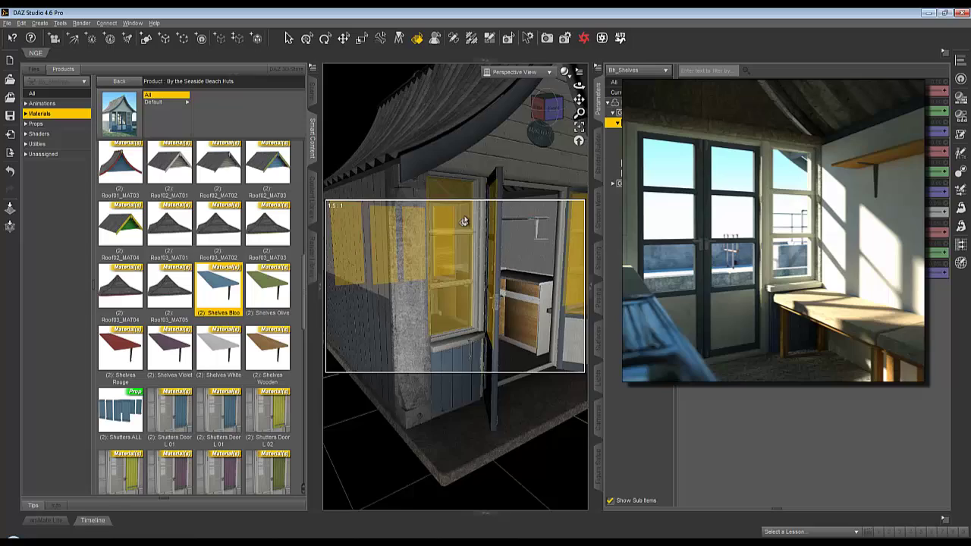
click(549, 109)
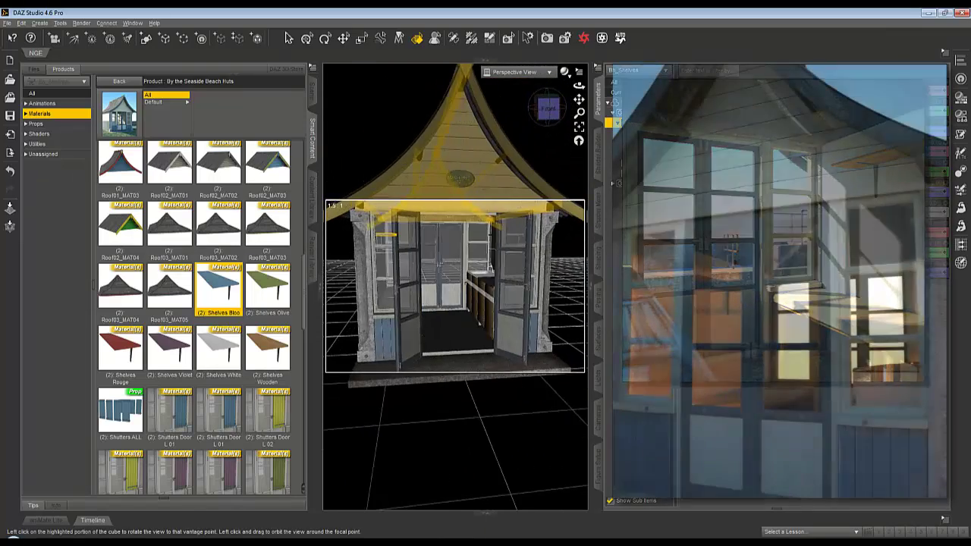
scroll(493, 250, up, 5)
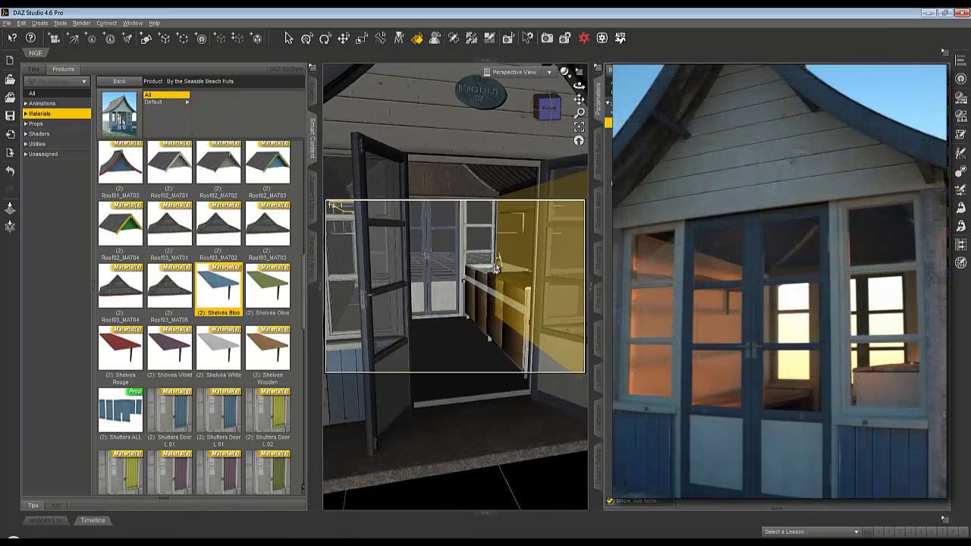
drag(548, 108, 559, 108)
drag(509, 270, 486, 272)
scroll(496, 229, down, 3)
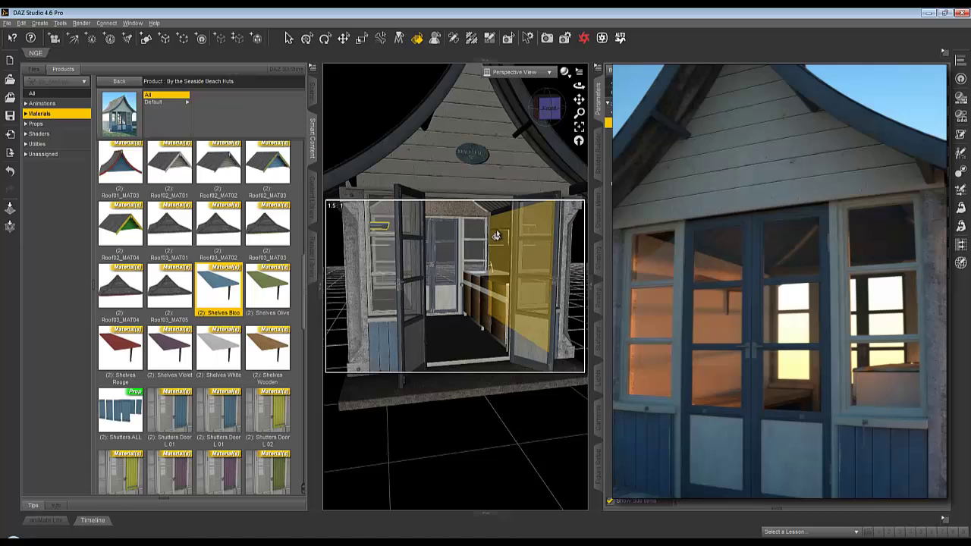
drag(545, 128, 544, 114)
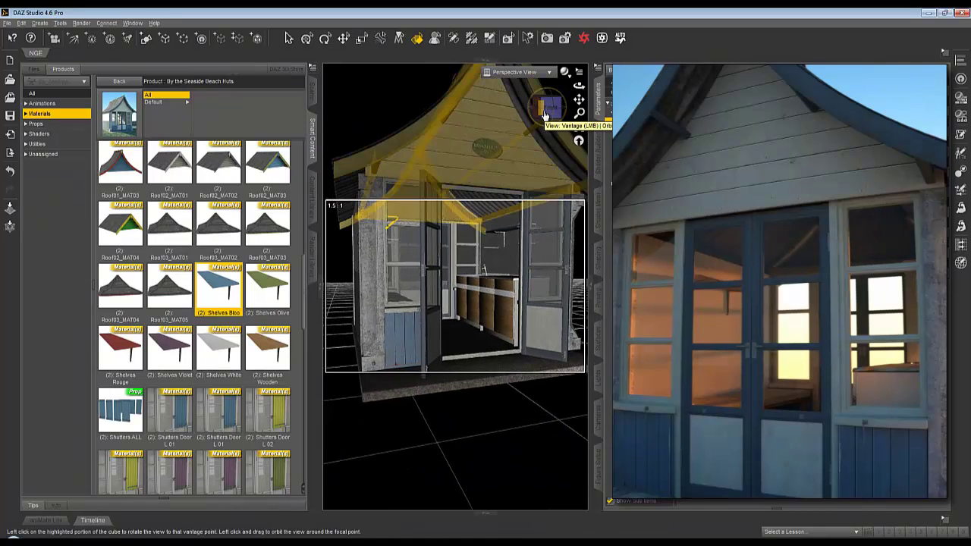
click(544, 114)
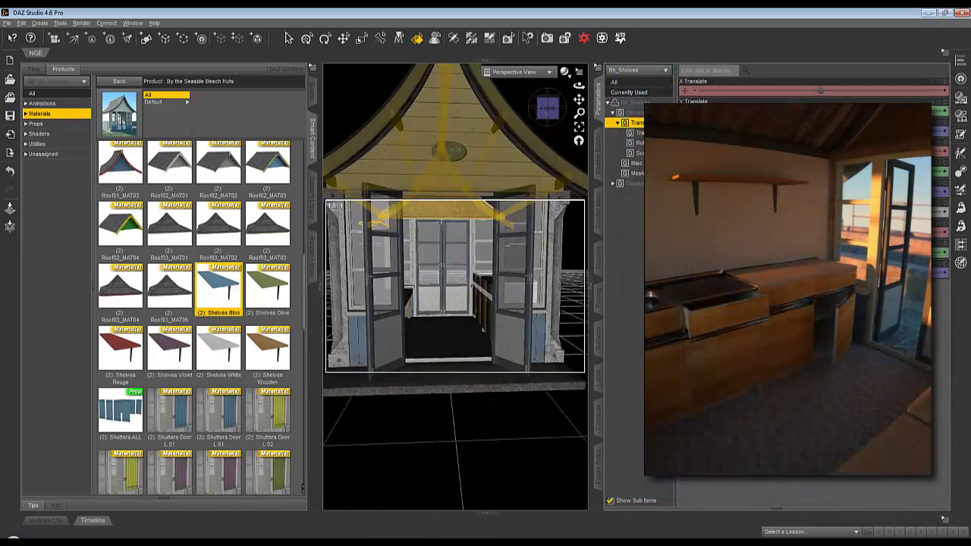
ctrl+alt+drag(462, 198, 506, 199)
scroll(508, 219, up, 3)
scroll(507, 219, up, 1)
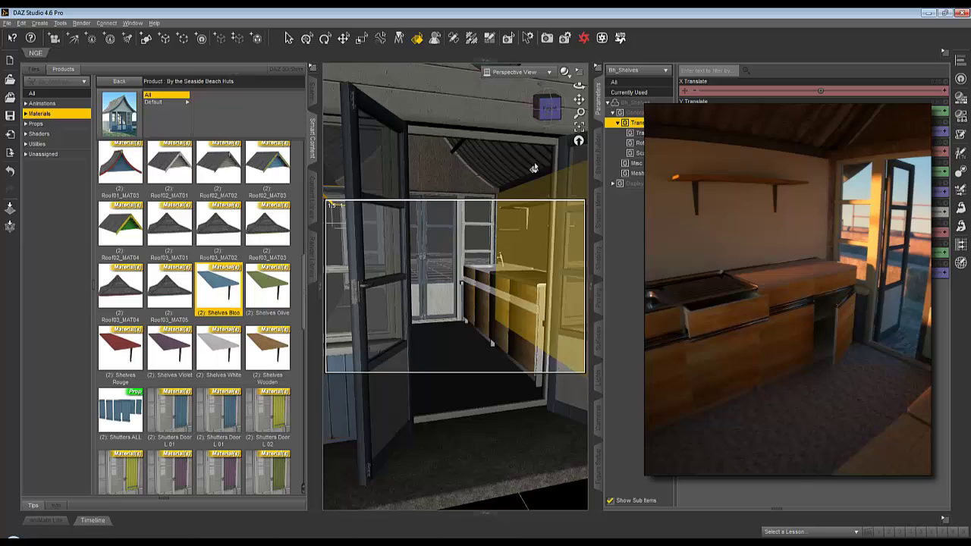
mouse_move(545, 110)
mouse_down()
mouse_move(517, 110)
mouse_move(543, 107)
mouse_up()
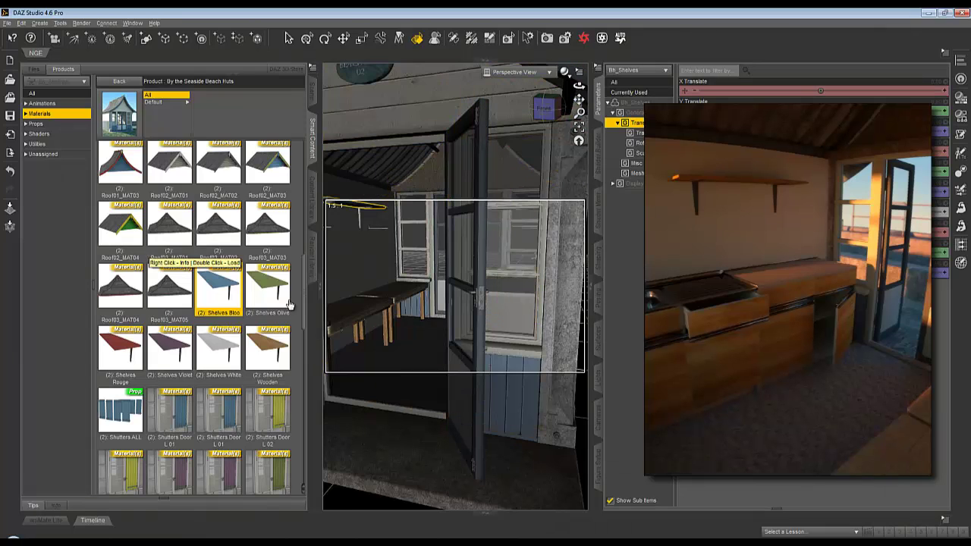
Step: Send the scene to Bryce while the shelves are selected, and render the result there
click(7, 22)
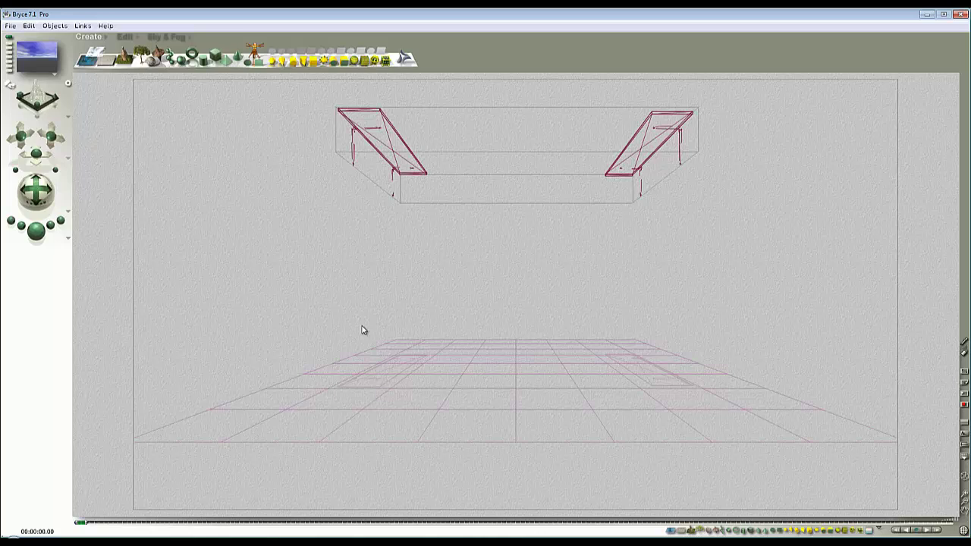
click(32, 236)
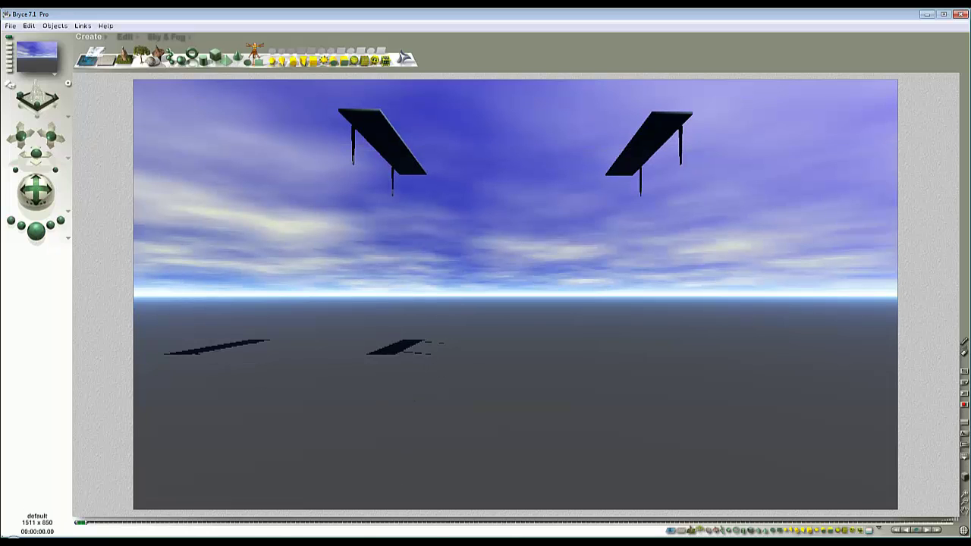
Step: Switch back to DAZ Studio, select the hut base BH_Base and send it to Bryce
click(482, 525)
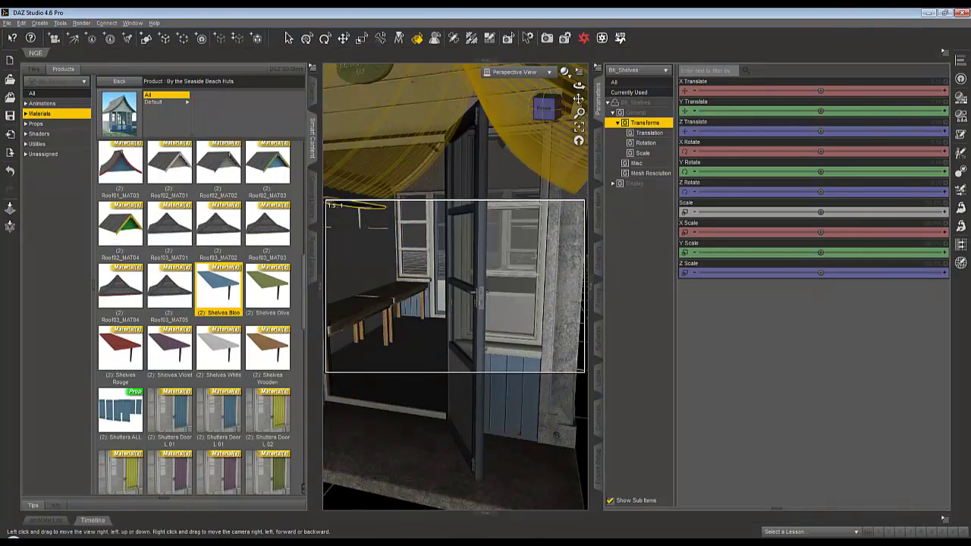
click(568, 333)
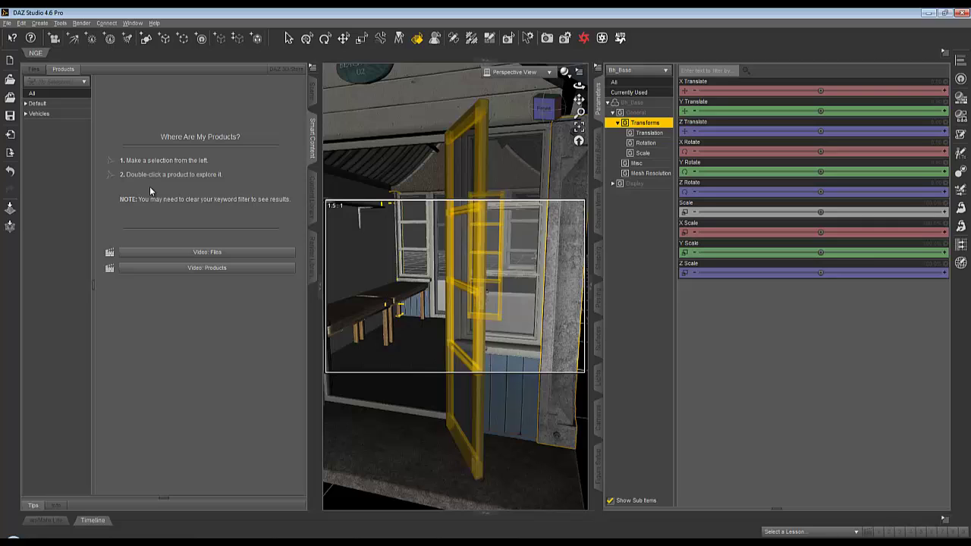
click(7, 22)
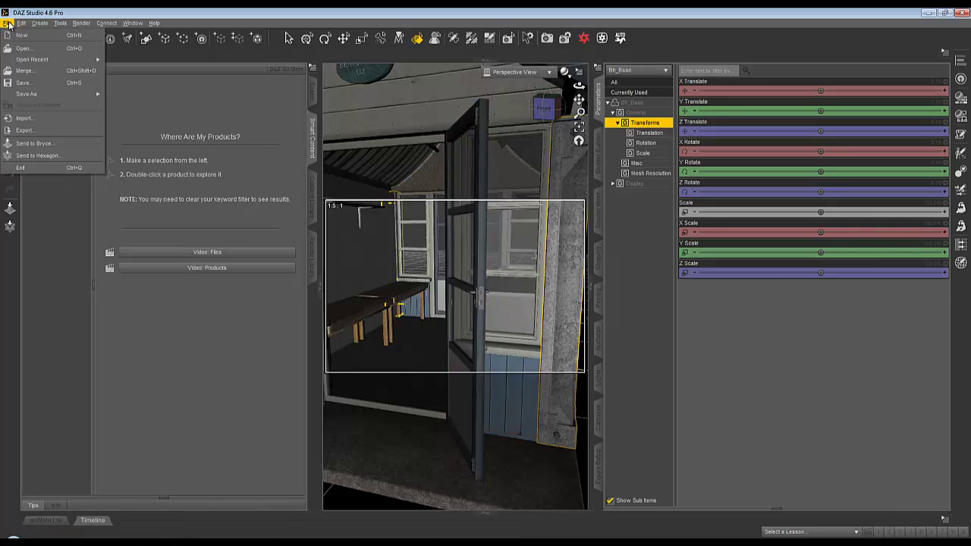
click(41, 146)
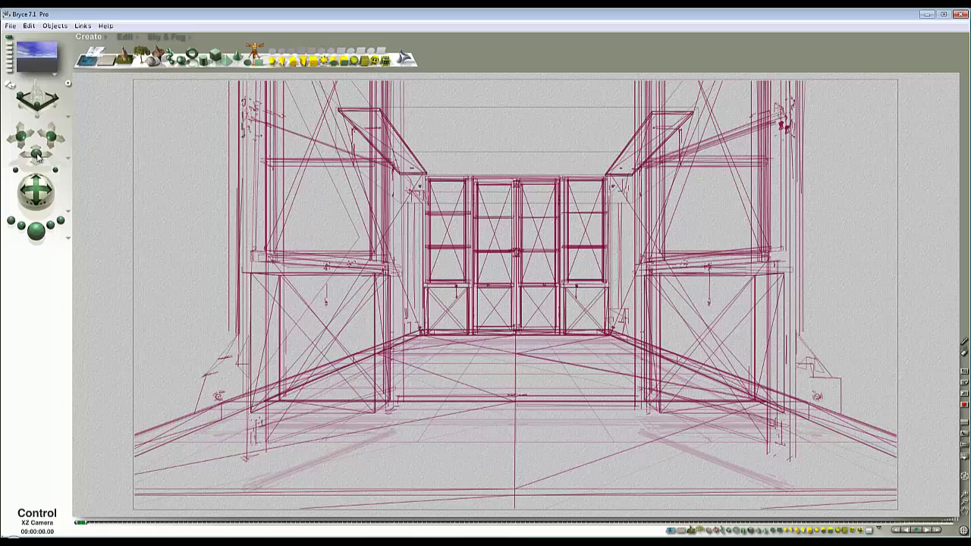
drag(36, 157, 34, 215)
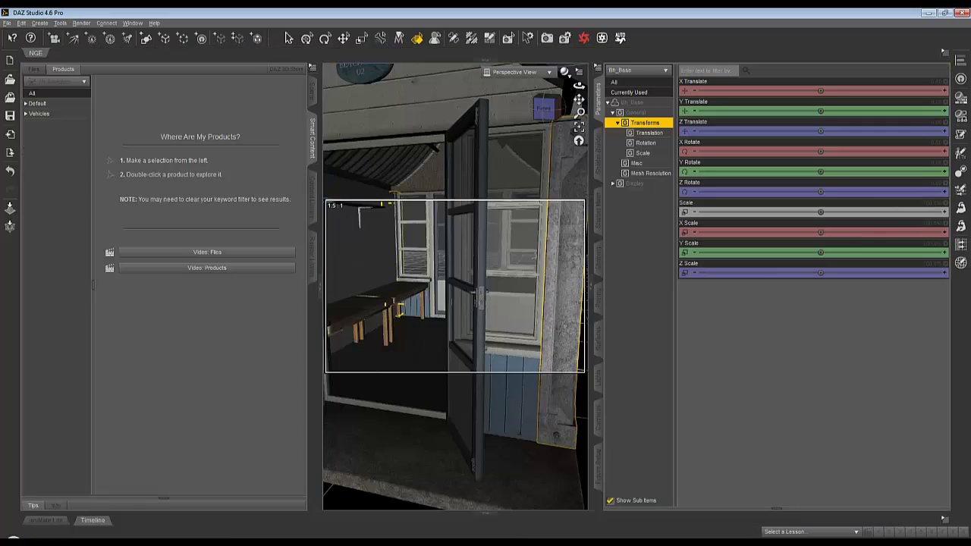
Step: Send the hut's BH_Bench to Bryce, followed by the BH_Roof_Type1 roof
click(413, 298)
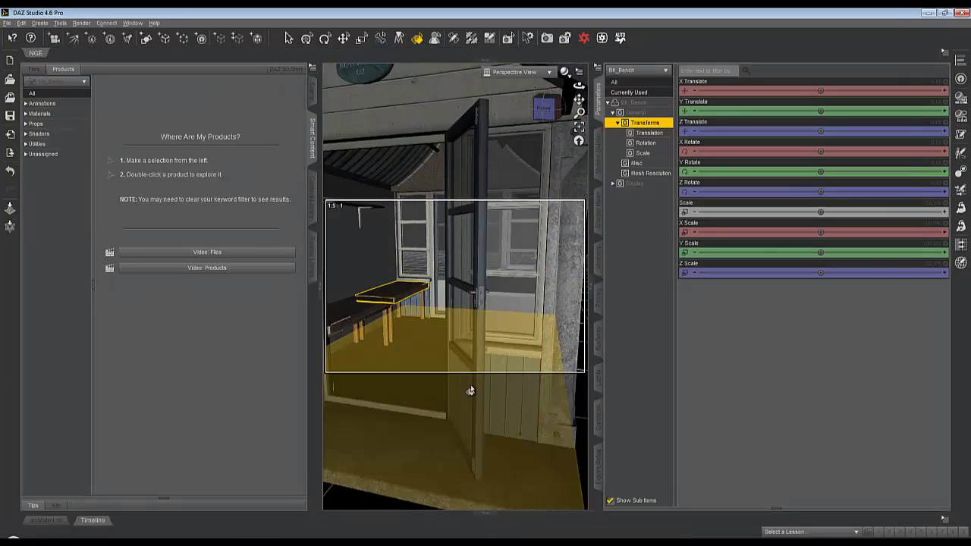
click(7, 25)
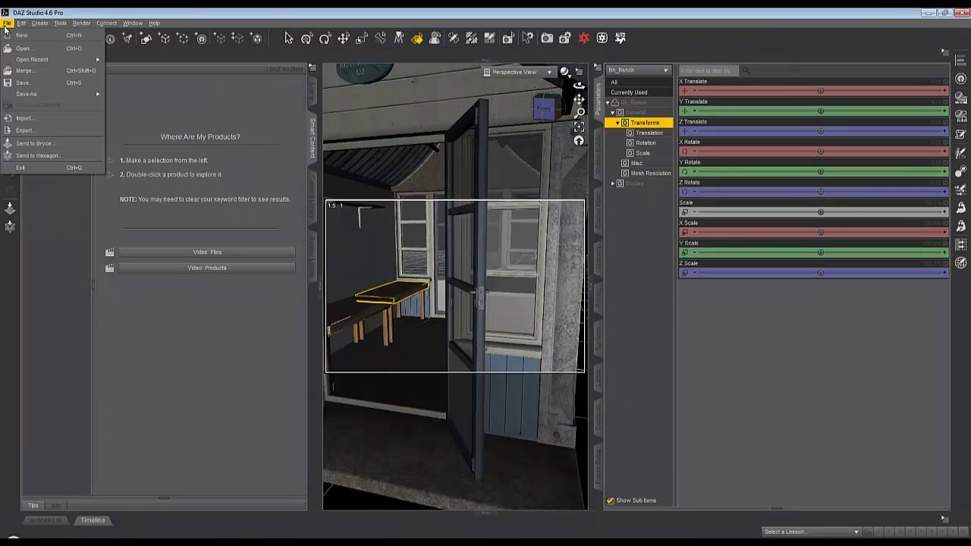
click(31, 143)
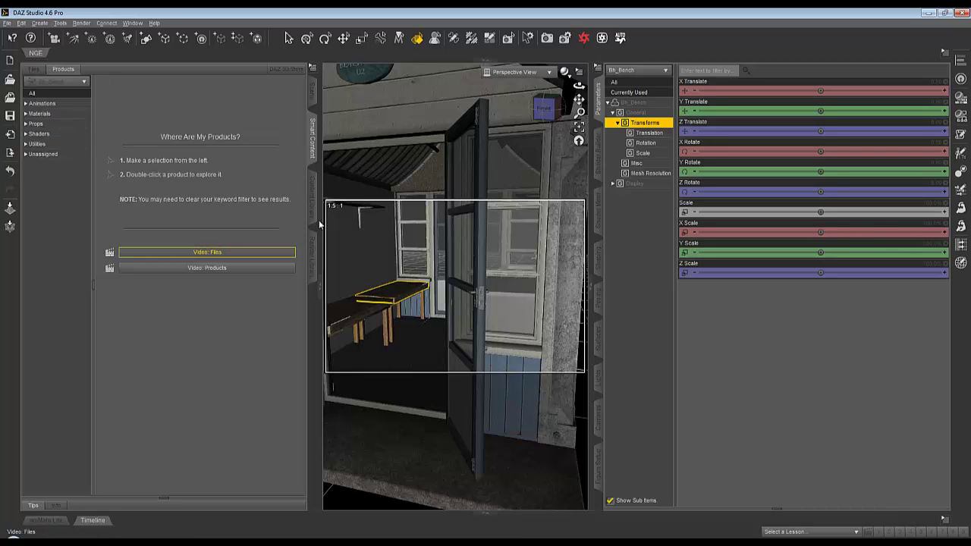
click(444, 83)
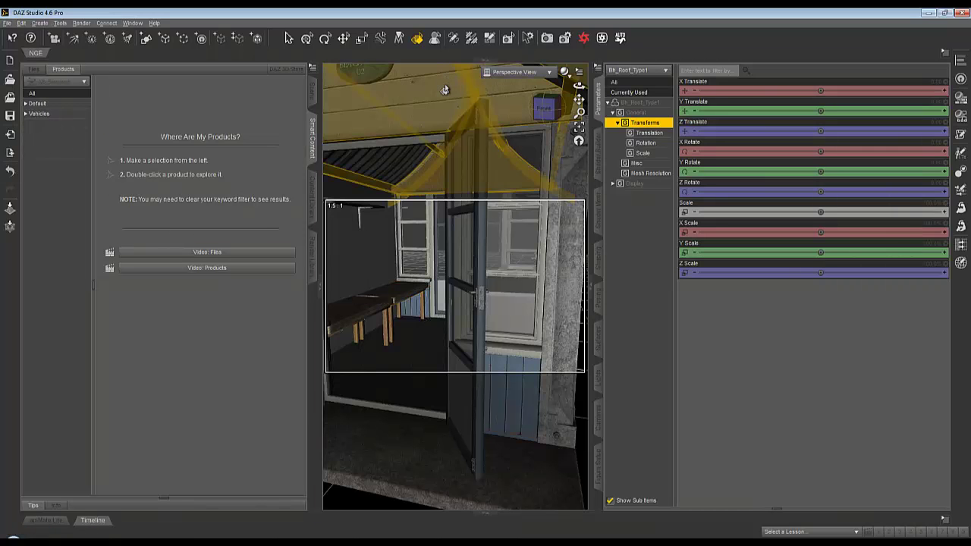
click(7, 24)
click(30, 142)
Step: Send the BH_Name_Plates sign and the BH_Units kitchen units to Bryce
click(360, 79)
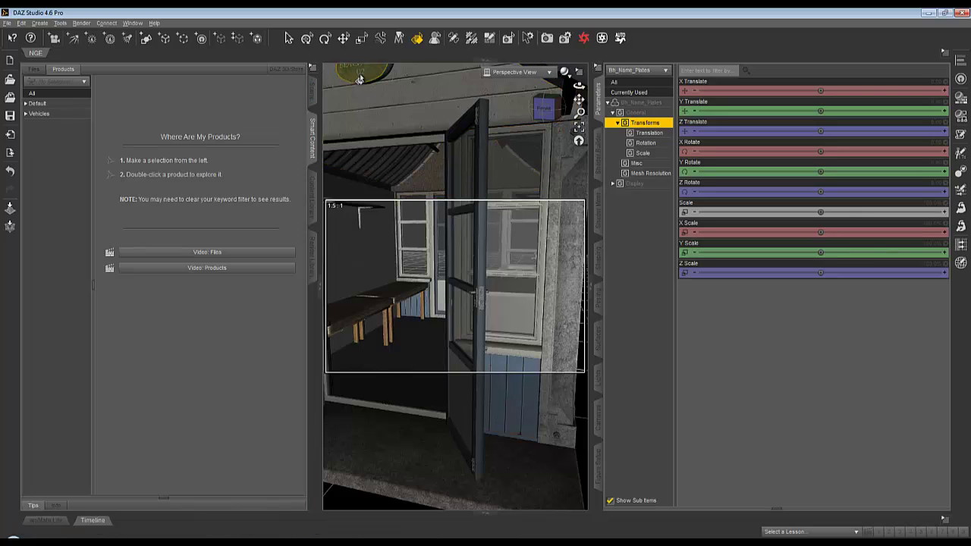
click(6, 24)
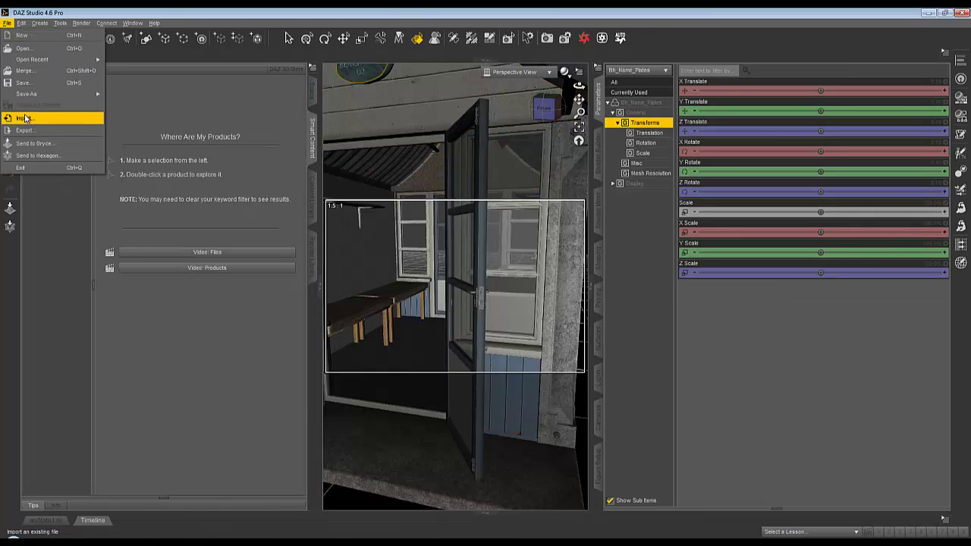
click(30, 143)
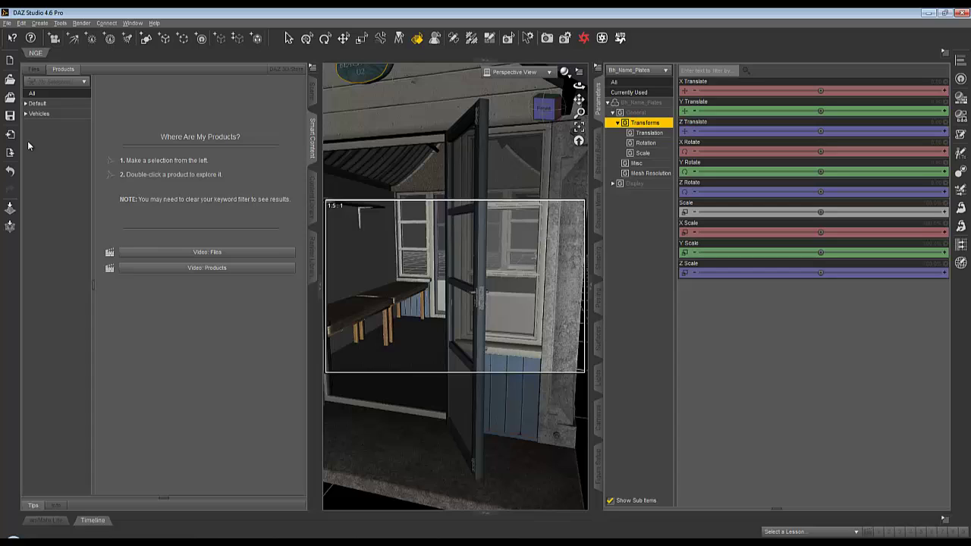
drag(543, 105, 565, 106)
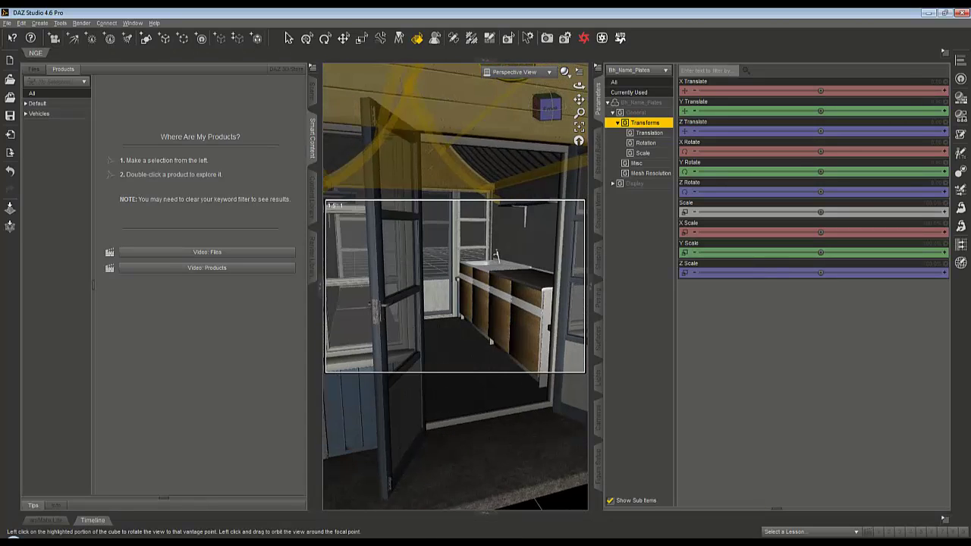
click(505, 300)
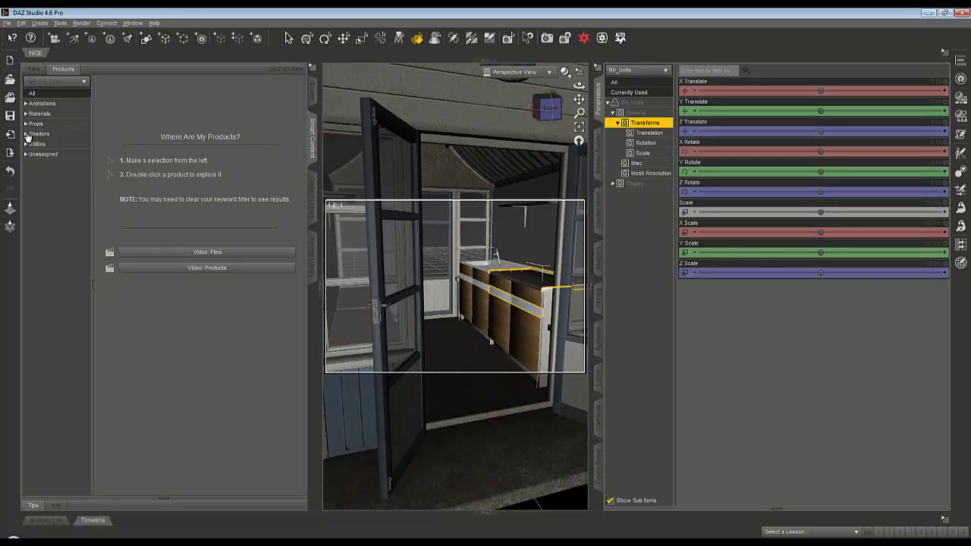
click(7, 24)
click(47, 151)
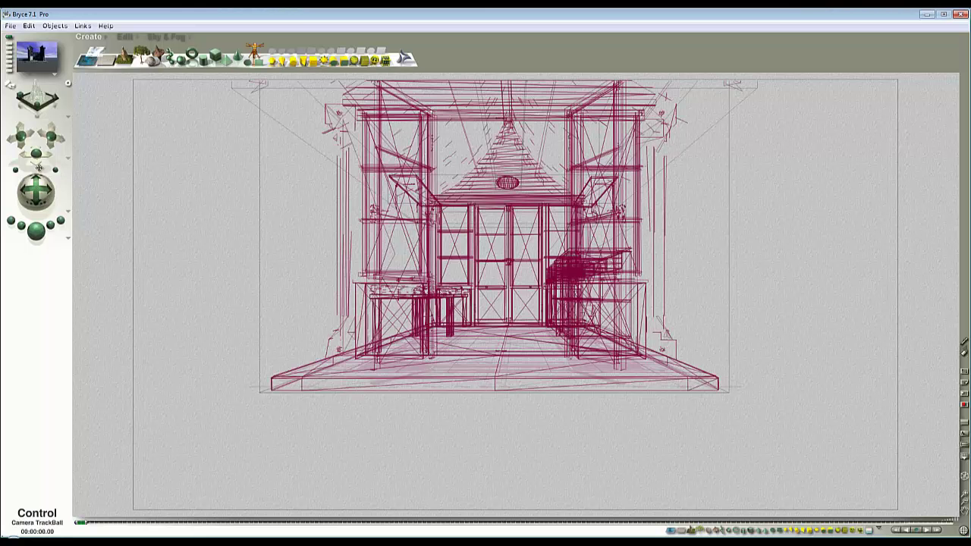
Step: In Bryce, reposition the camera to show the whole hut at an angle from the front, and render the scene
drag(37, 150, 41, 128)
mouse_move(36, 189)
mouse_down()
mouse_move(31, 180)
mouse_move(40, 199)
mouse_up()
click(36, 230)
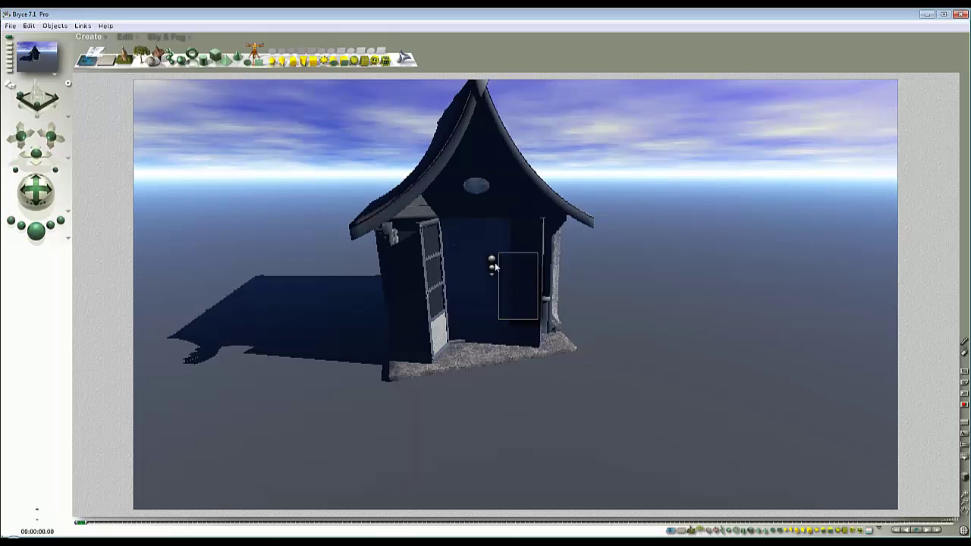
click(510, 195)
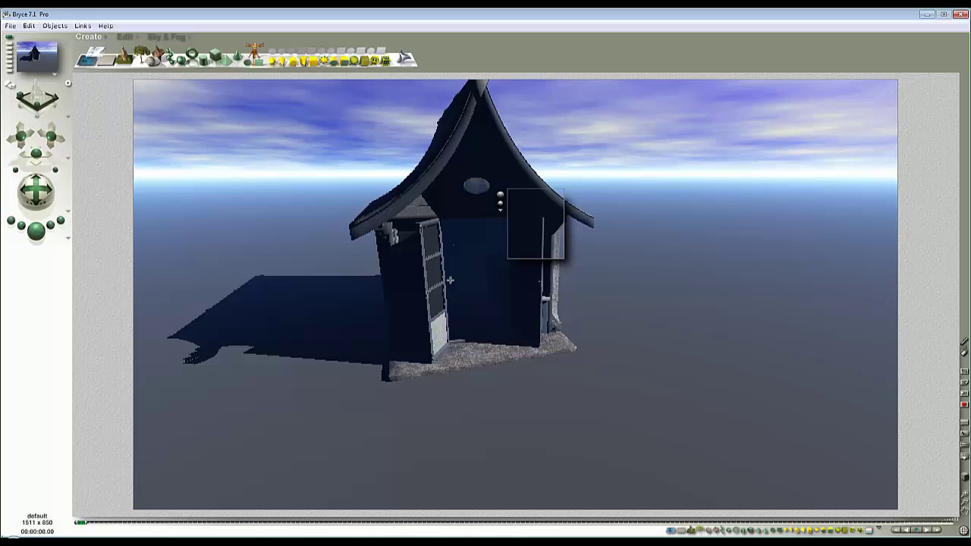
Step: Select the hut's New_glass mesh and assign it a transparent material from the Materials library
key(ctrl+a)
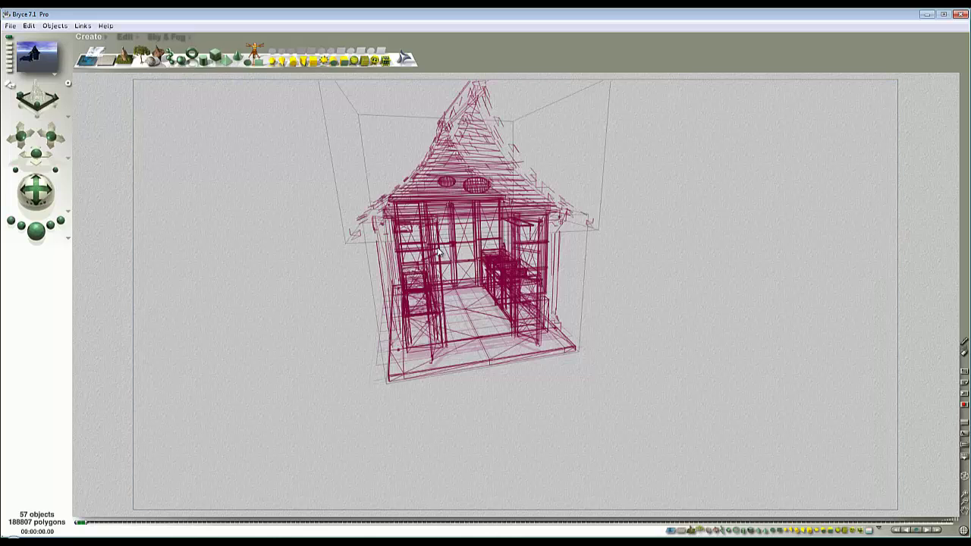
right_click(423, 242)
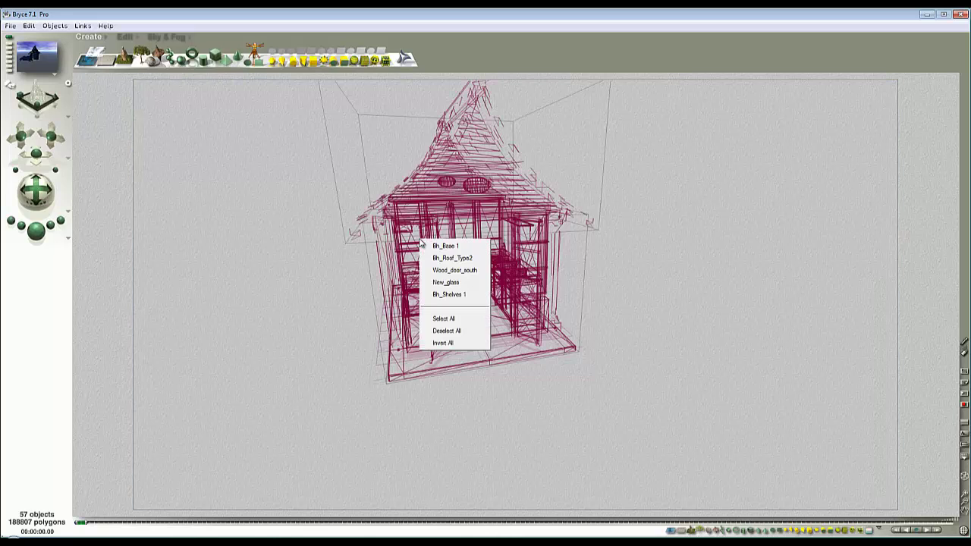
click(447, 282)
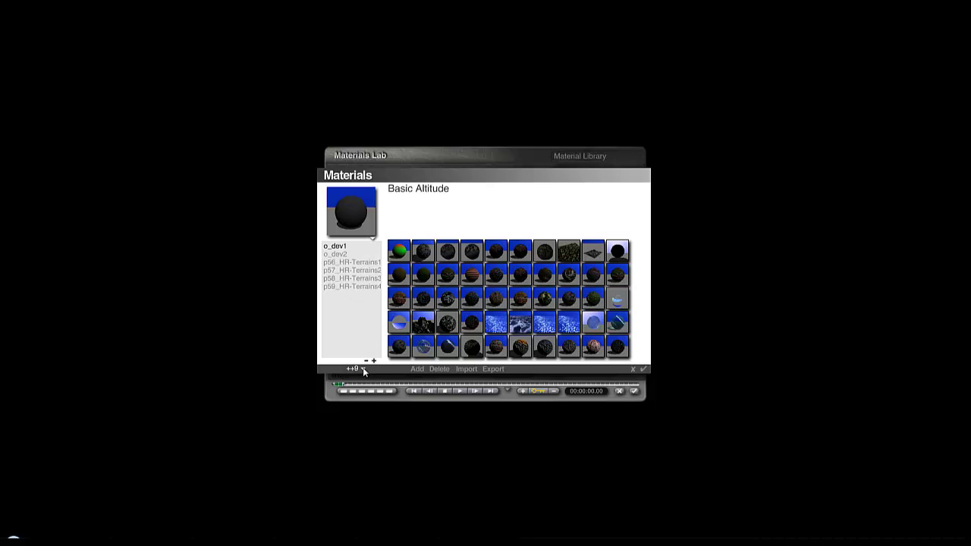
click(345, 261)
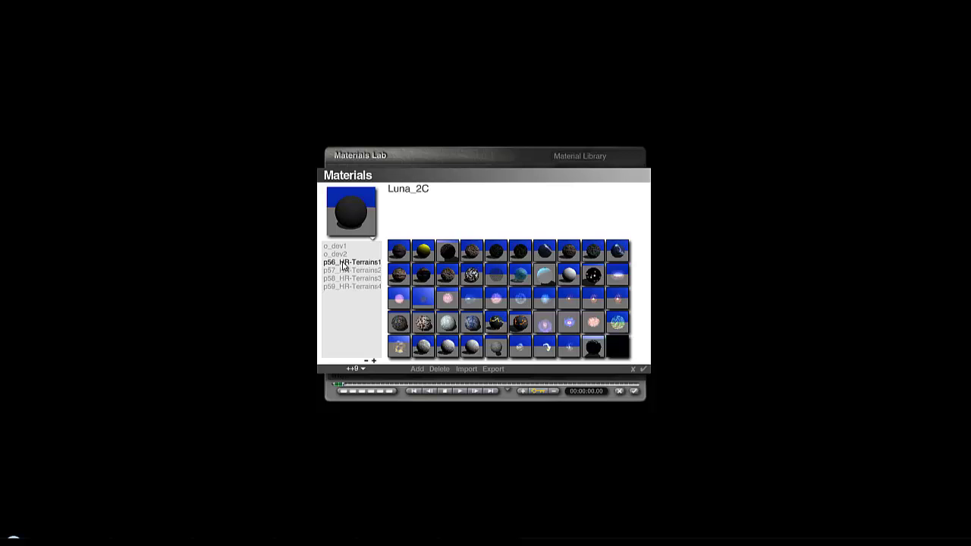
click(346, 271)
click(347, 278)
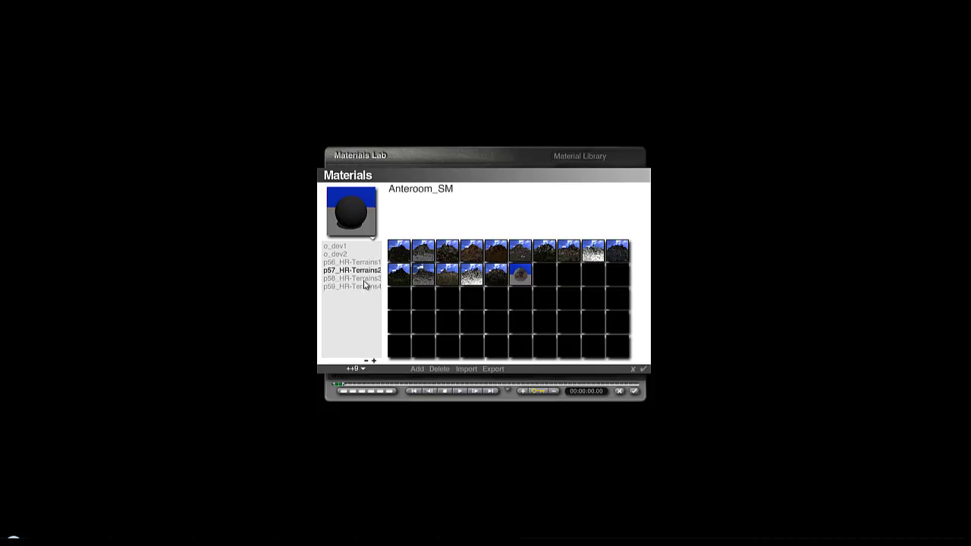
click(364, 280)
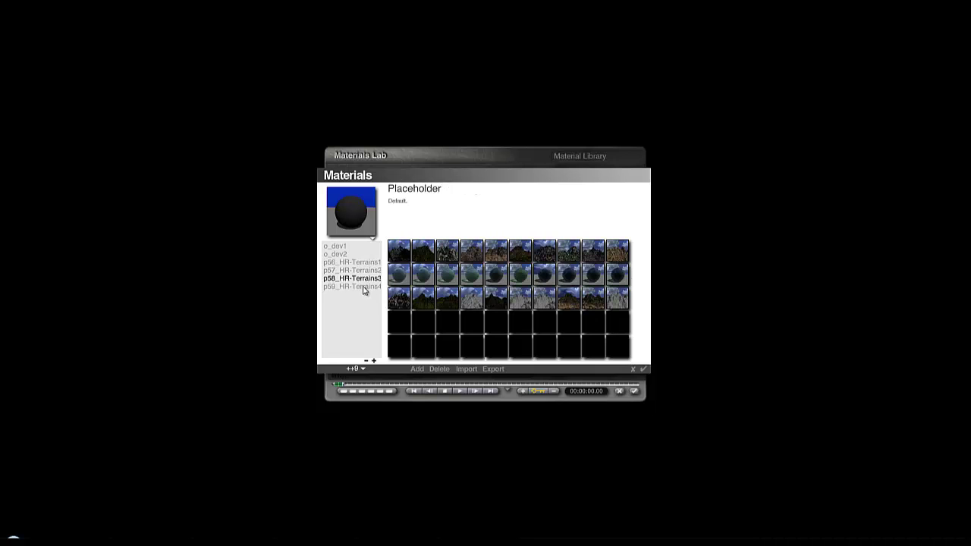
click(368, 369)
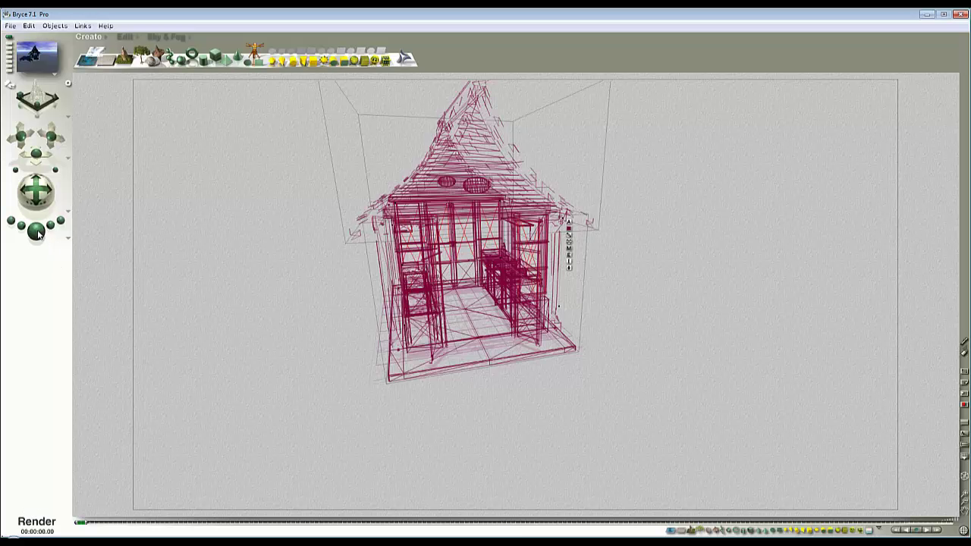
Step: Render the hut with its glass, move the camera closer and lower before the open doors, and render again
click(36, 230)
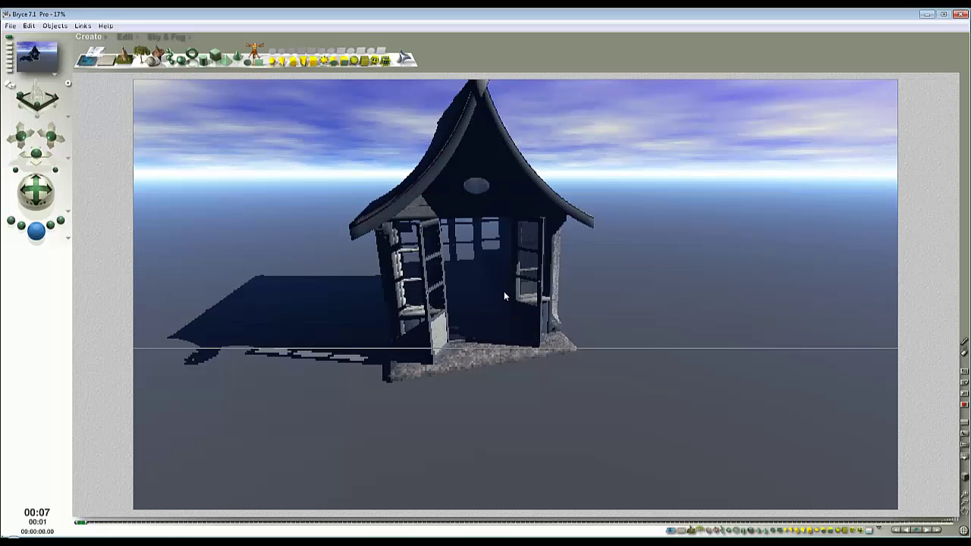
click(510, 213)
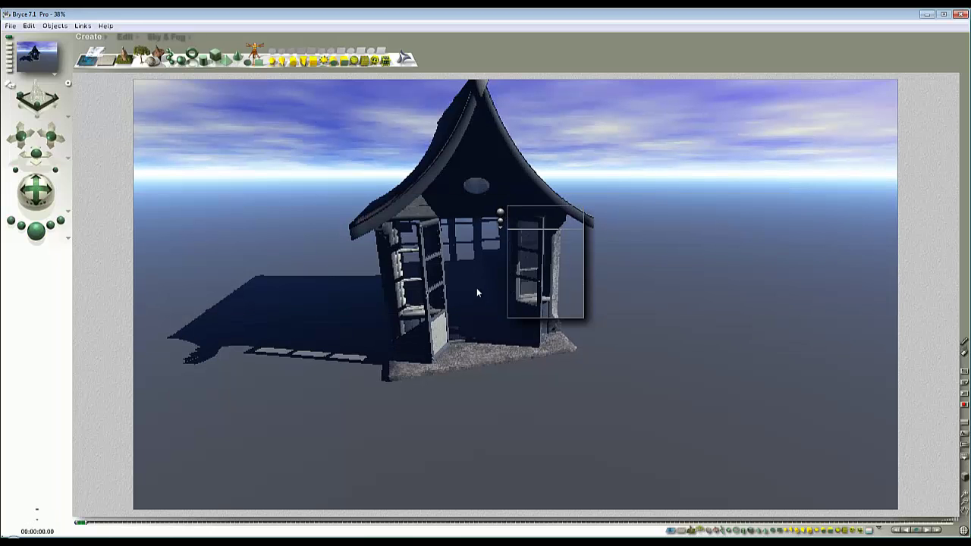
drag(36, 190, 51, 125)
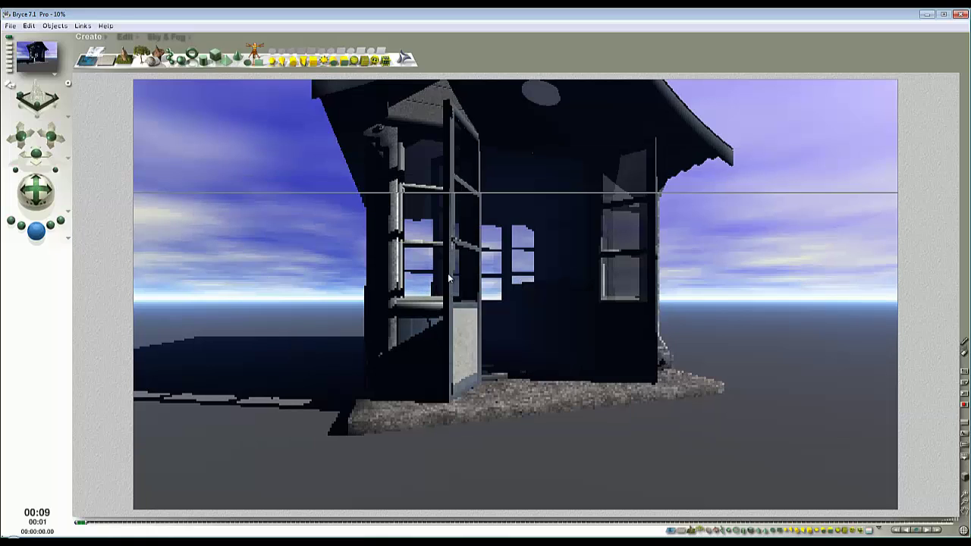
click(458, 301)
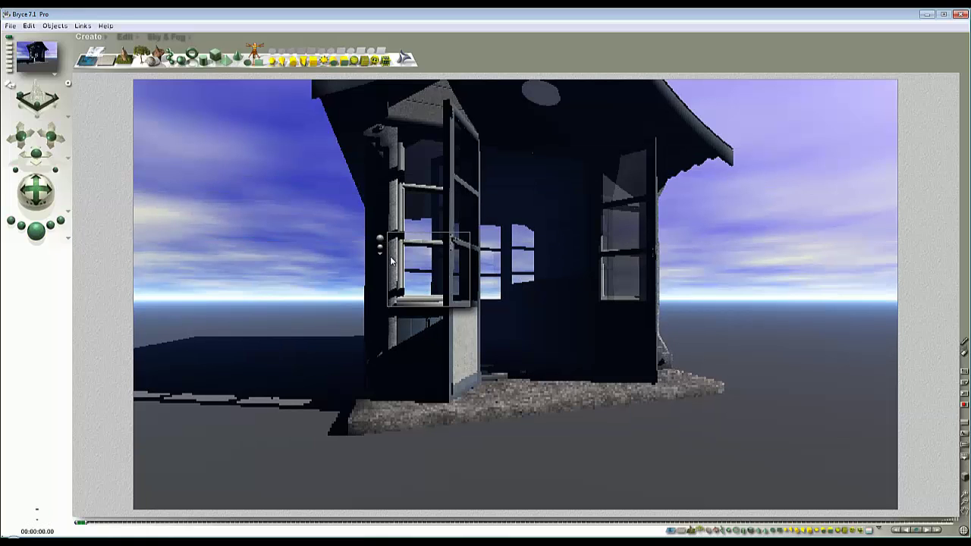
click(579, 226)
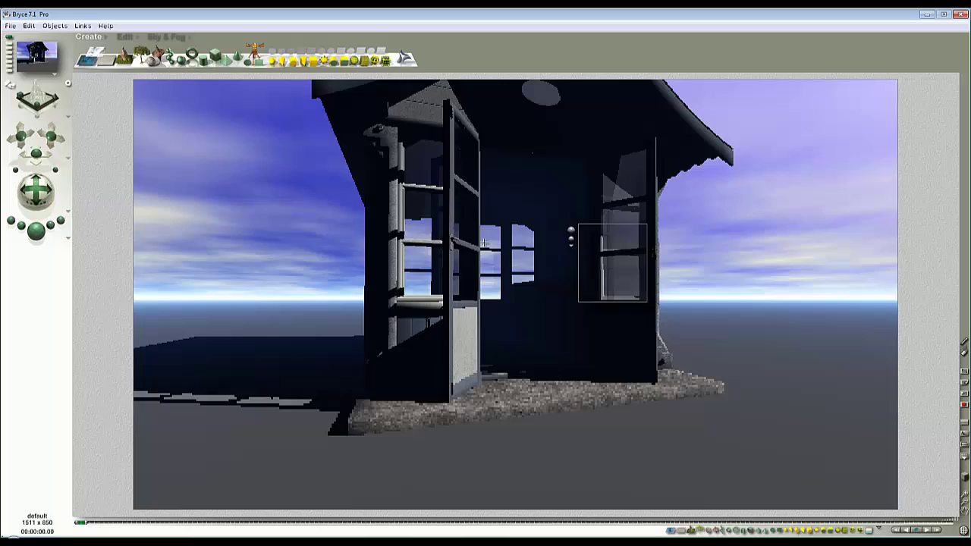
Step: Raise the camera slightly in front of the hut, render the new view, and mark a render area inside the doorway
drag(48, 138, 37, 182)
click(38, 233)
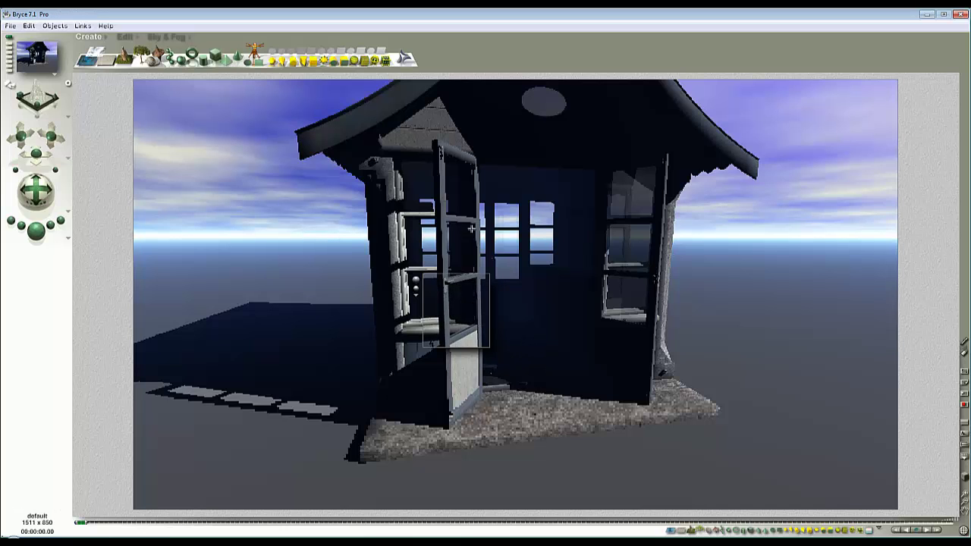
key(Escape)
ctrl+click(464, 197)
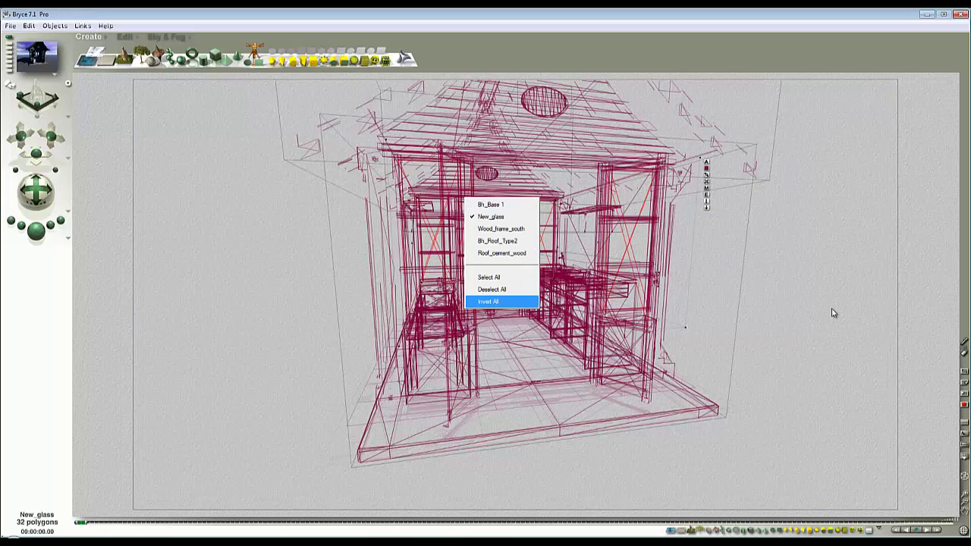
key(Escape)
drag(592, 339, 522, 239)
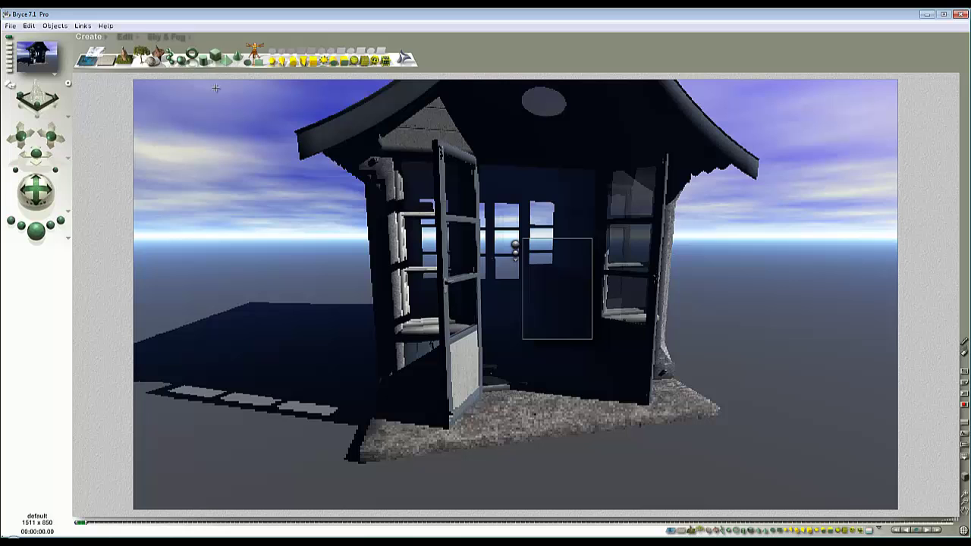
Step: Re-render the hut and examine its concrete base, open door panel, roof edge and gable area by area
click(166, 36)
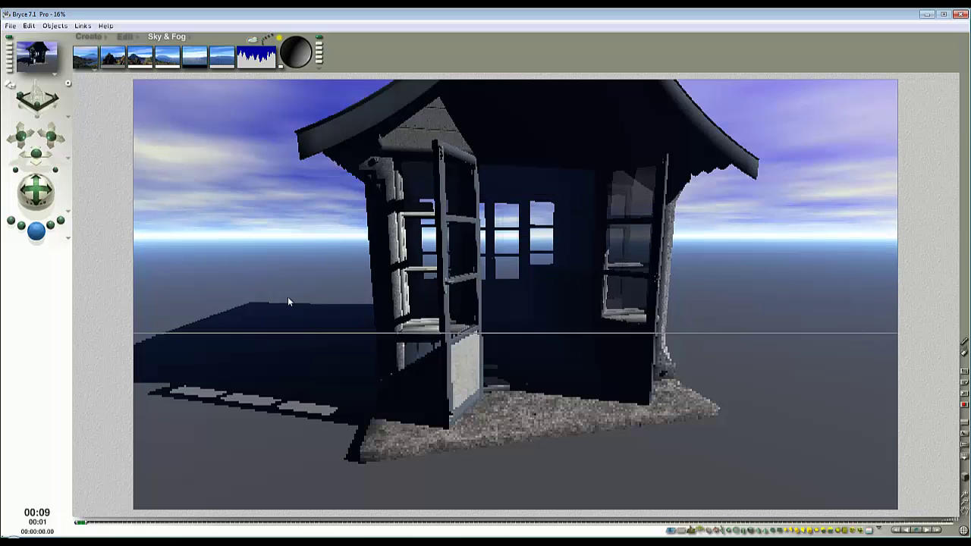
mouse_move(738, 414)
mouse_down()
mouse_move(673, 370)
mouse_move(635, 395)
mouse_up()
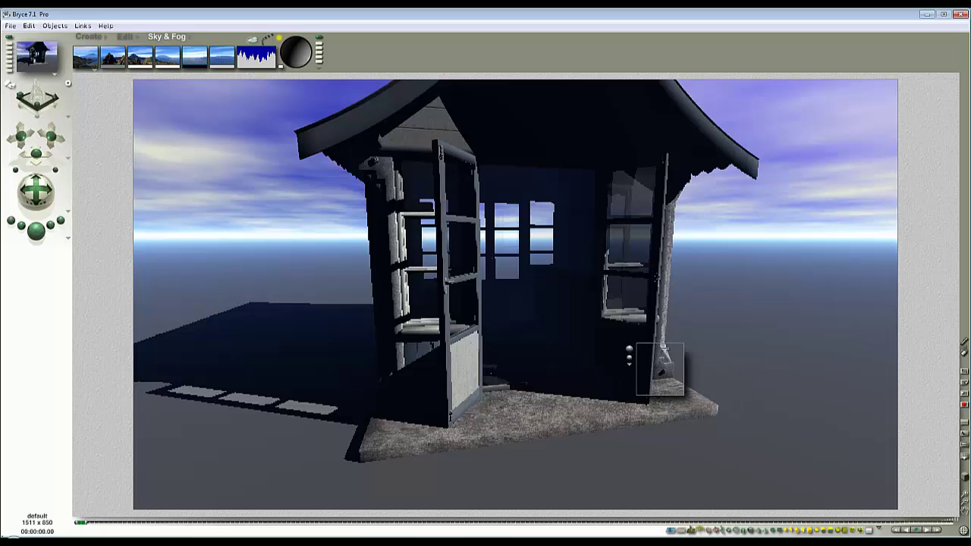
drag(489, 326, 437, 399)
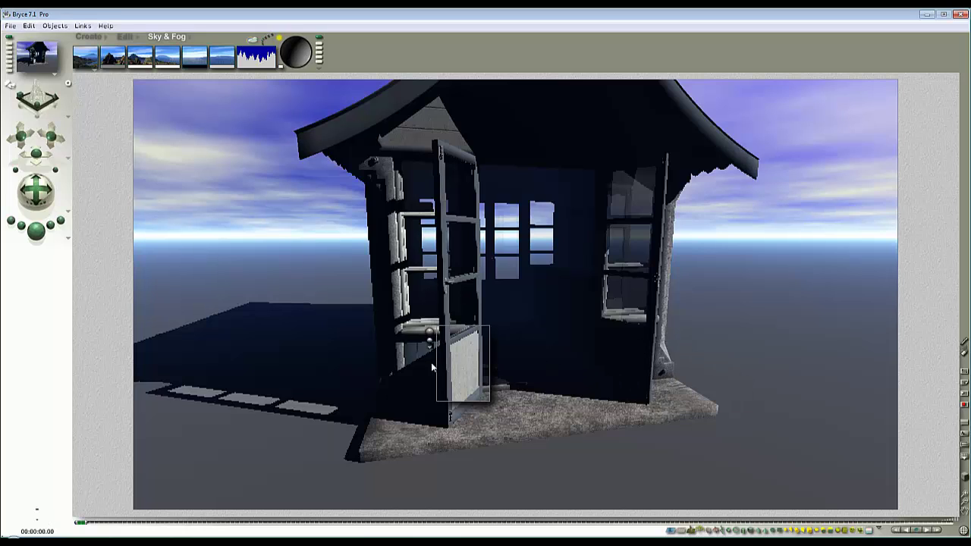
drag(341, 171, 278, 115)
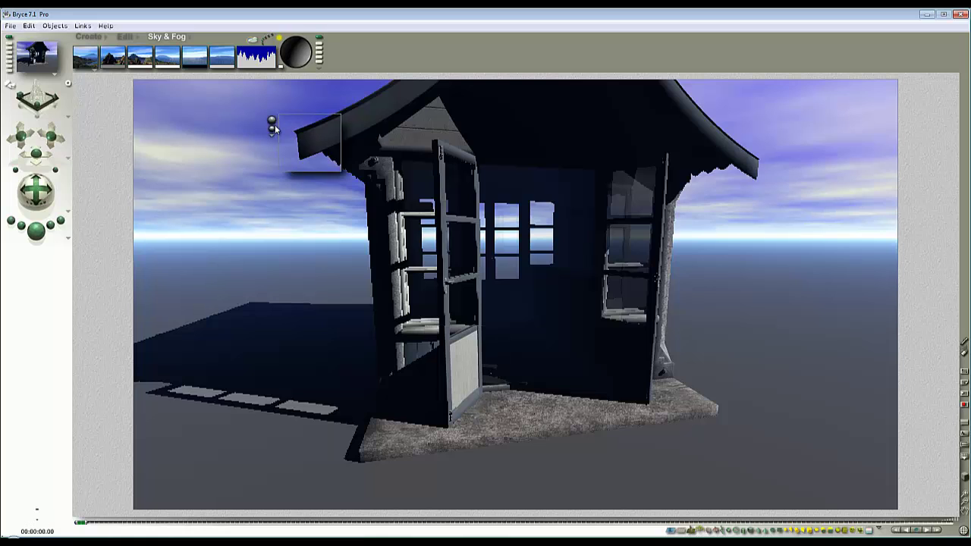
drag(459, 160, 383, 122)
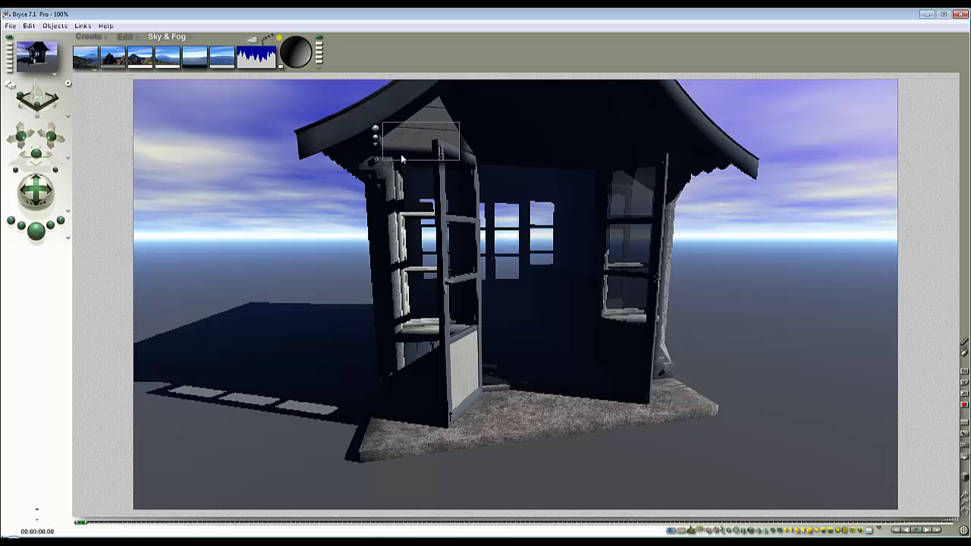
Step: Select the hut's Base_concrete mesh and smooth it with a lower smoothing angle
key(Escape)
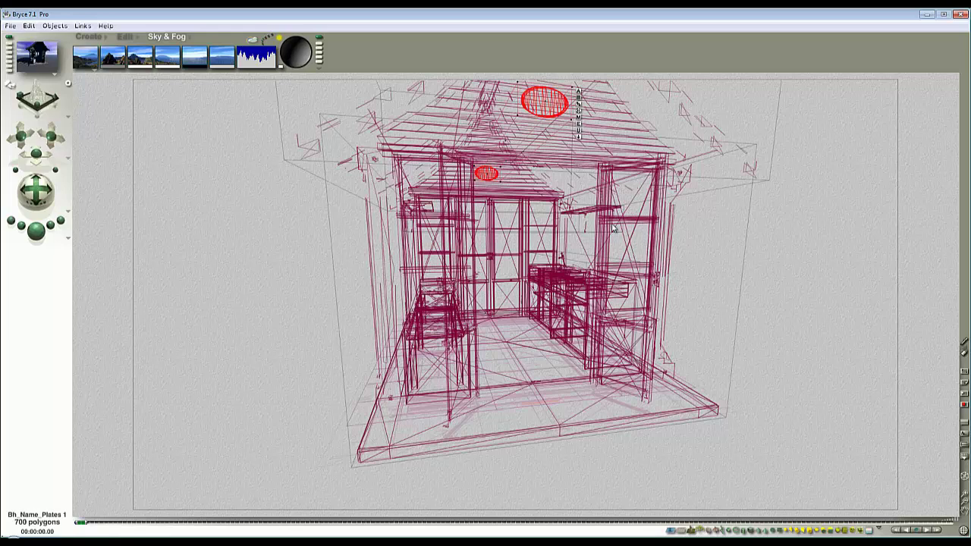
ctrl+click(694, 410)
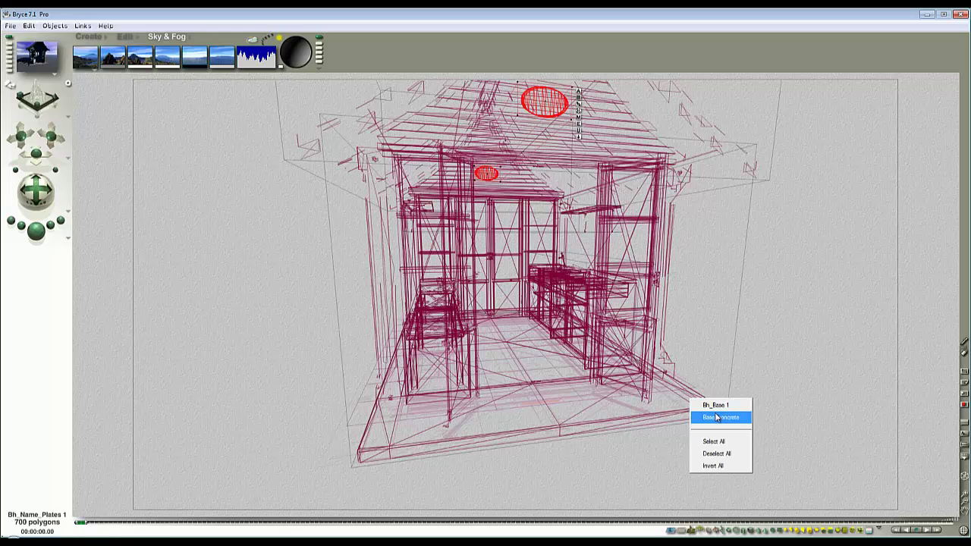
click(715, 413)
click(734, 449)
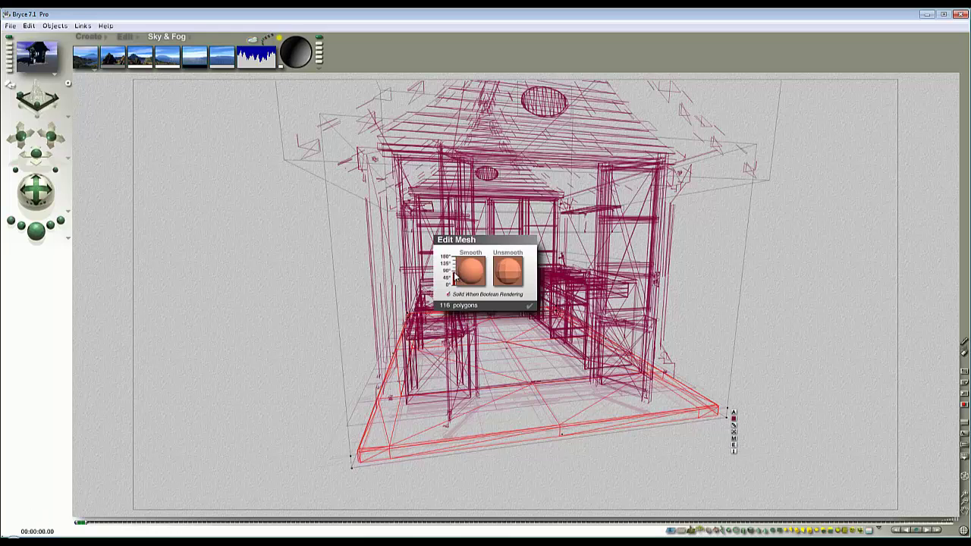
drag(455, 277, 456, 281)
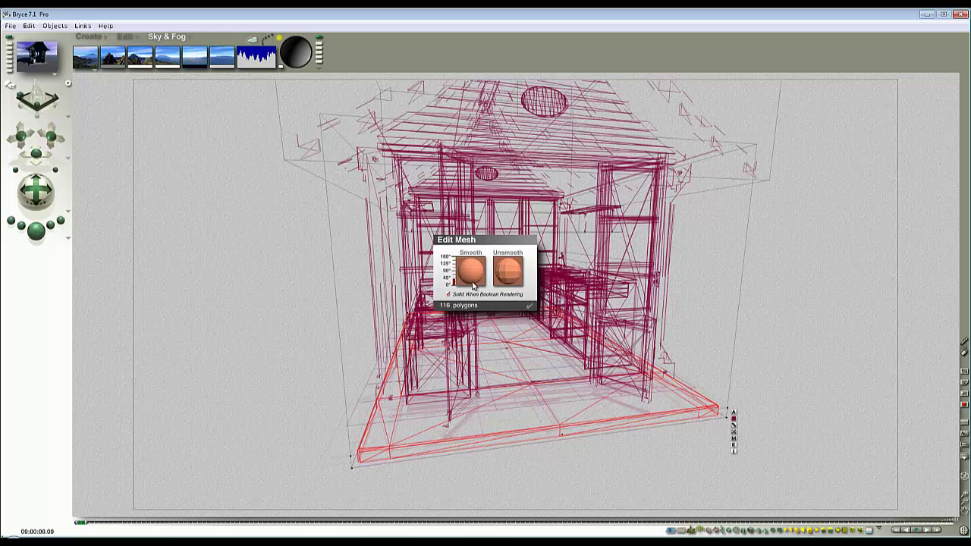
click(529, 306)
Step: Re-render the hut and examine the concrete base's corners and front edge area by area
key(ctrl+r)
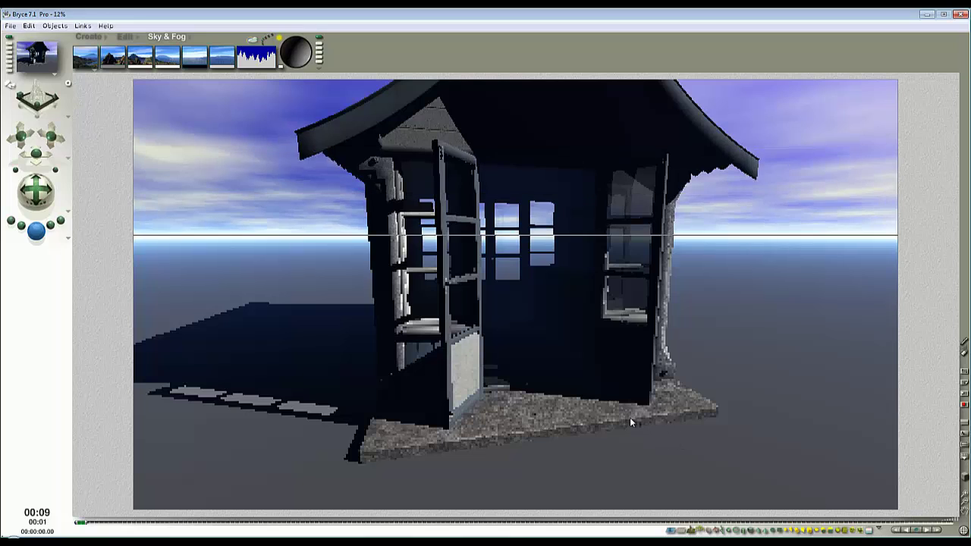
drag(738, 441, 671, 381)
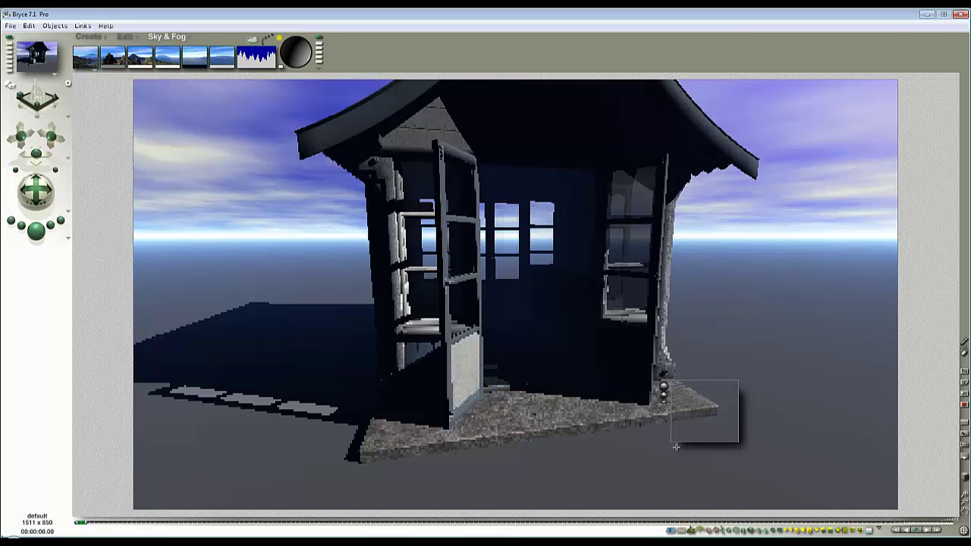
drag(676, 440, 593, 382)
drag(535, 423, 502, 392)
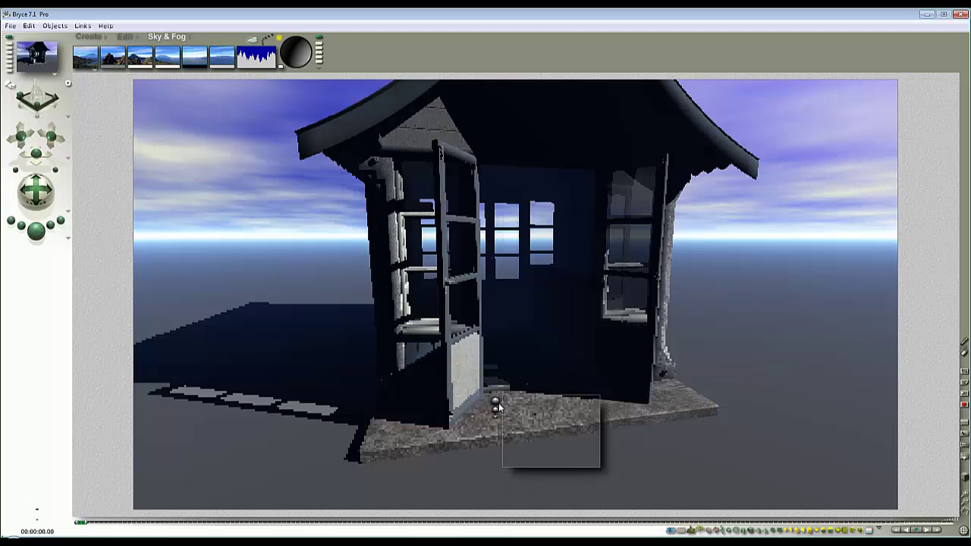
drag(459, 483, 323, 390)
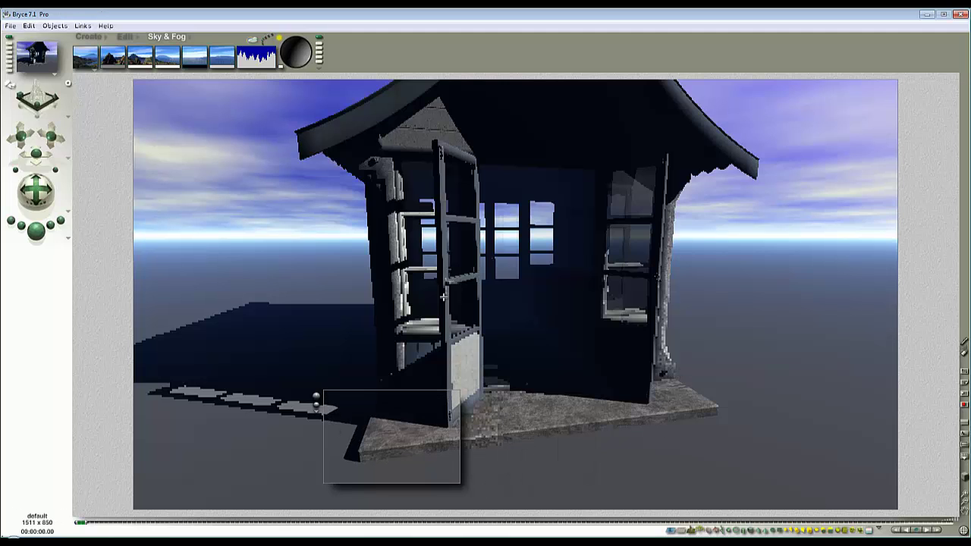
key(Escape)
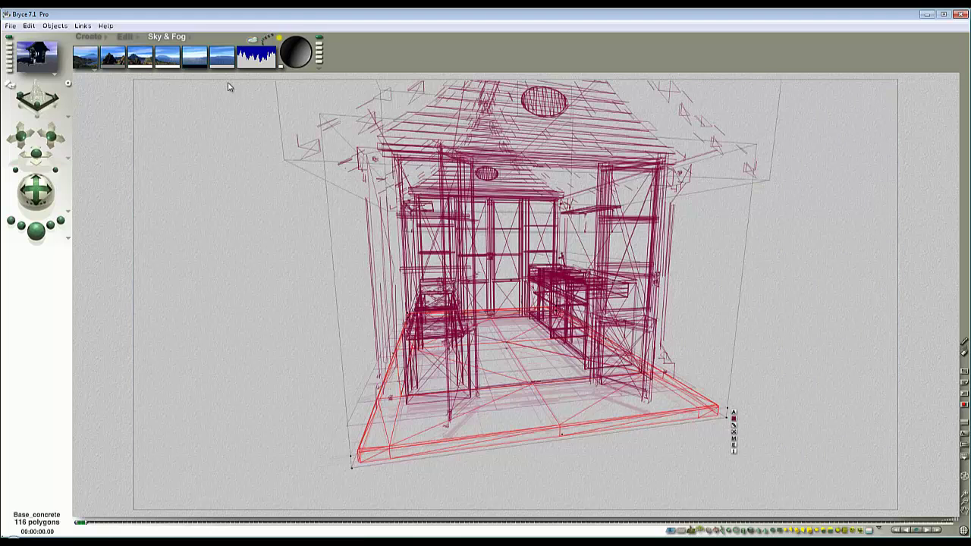
Step: Generate an HDRI image from the current sky in the Sky Lab's IBL settings, lighting with the sky dome only
click(252, 46)
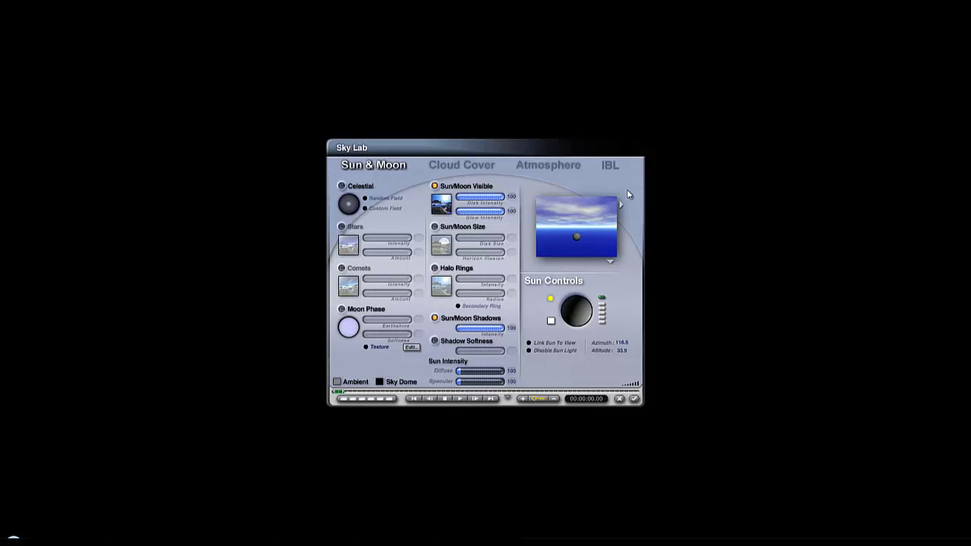
click(609, 165)
click(454, 271)
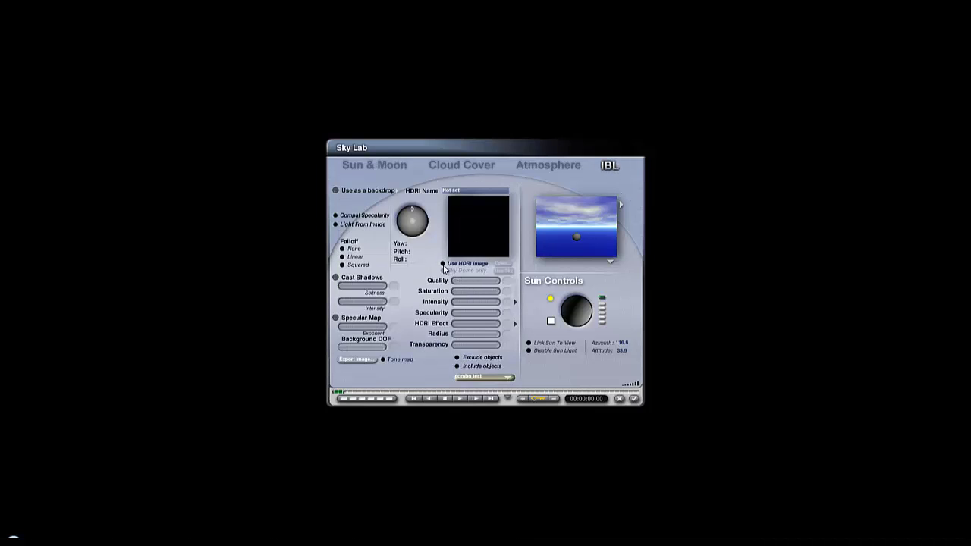
click(388, 170)
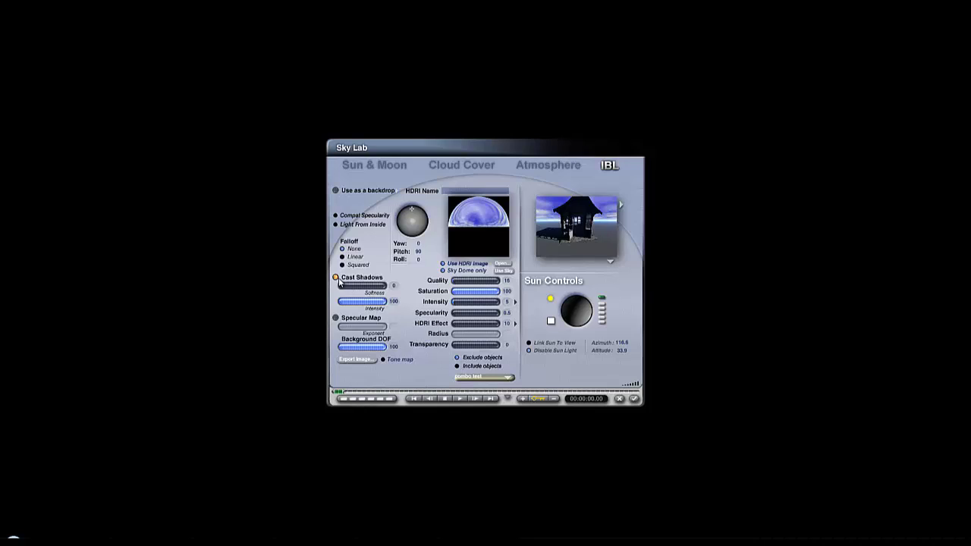
Step: Turn off IBL shadows, set HDRI Effect to 20 and Specularity to 0, re-enable the sun light, and apply the sky settings
click(507, 324)
text(20)
key(Return)
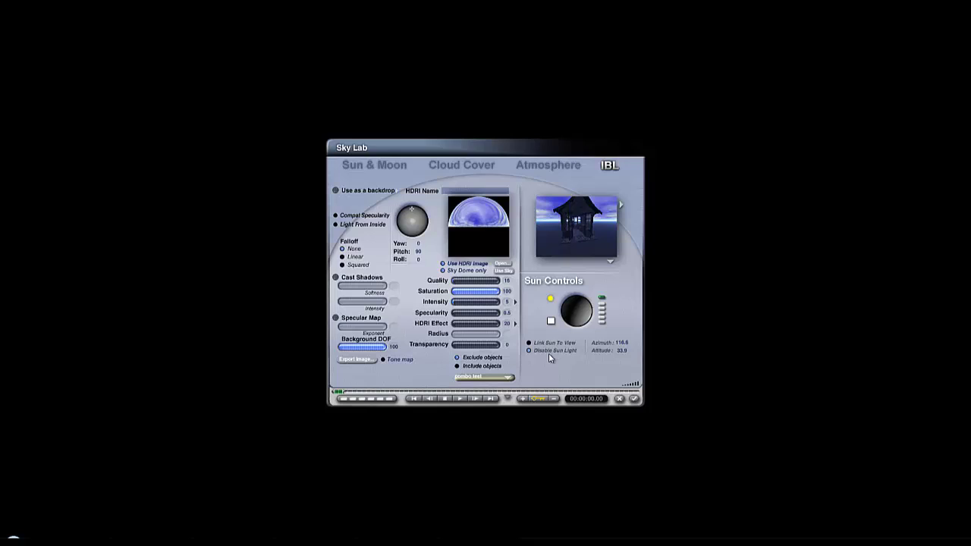
click(509, 313)
text(0)
key(Return)
click(529, 351)
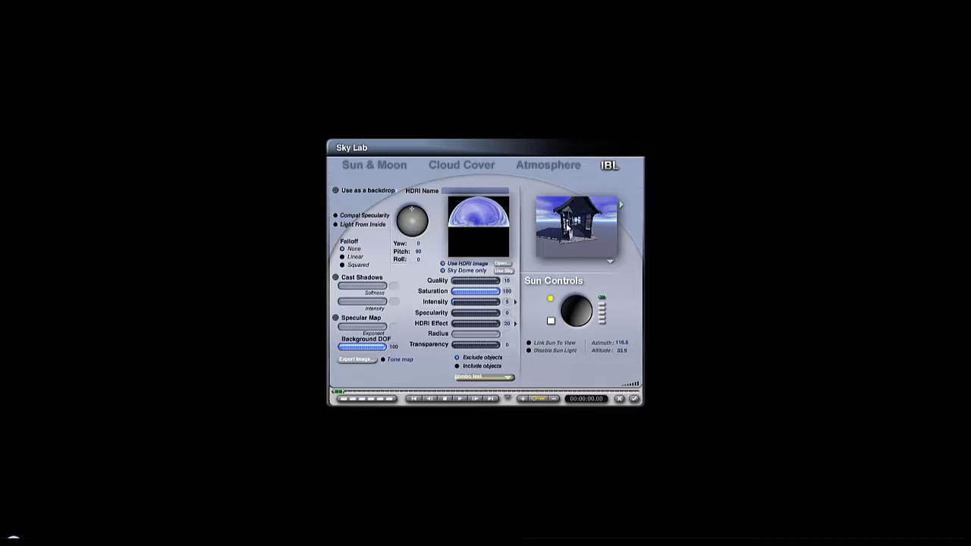
click(634, 399)
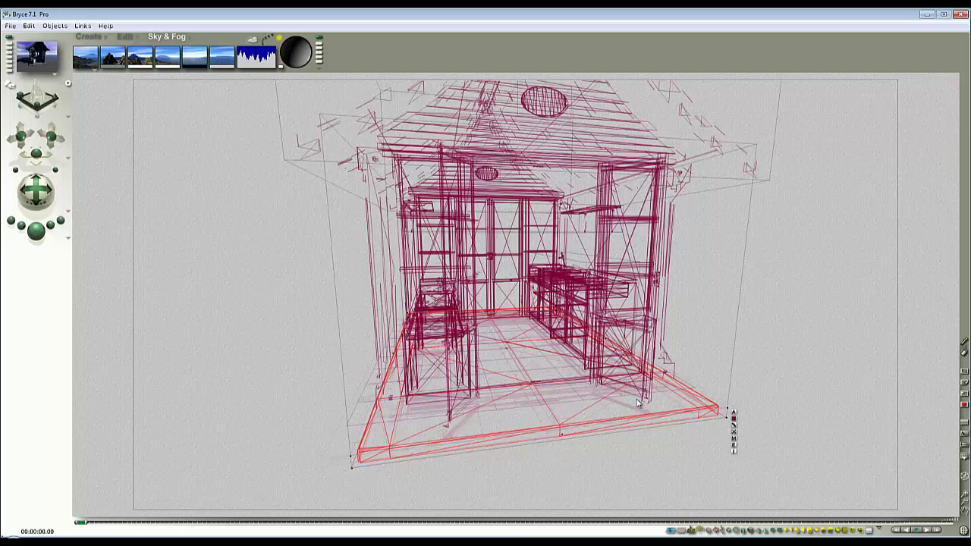
Step: Render the front view of the hut with the image-based lighting
key(ctrl+r)
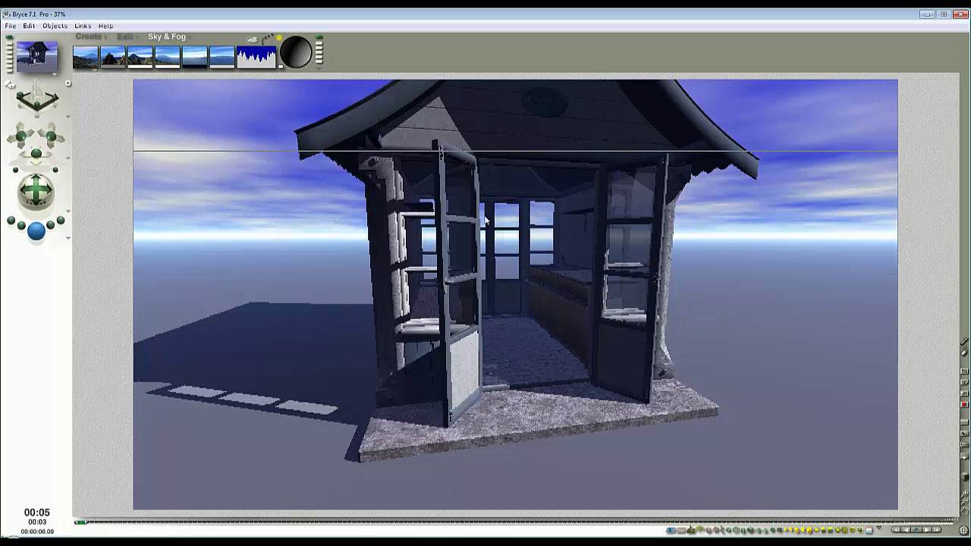
key(Escape)
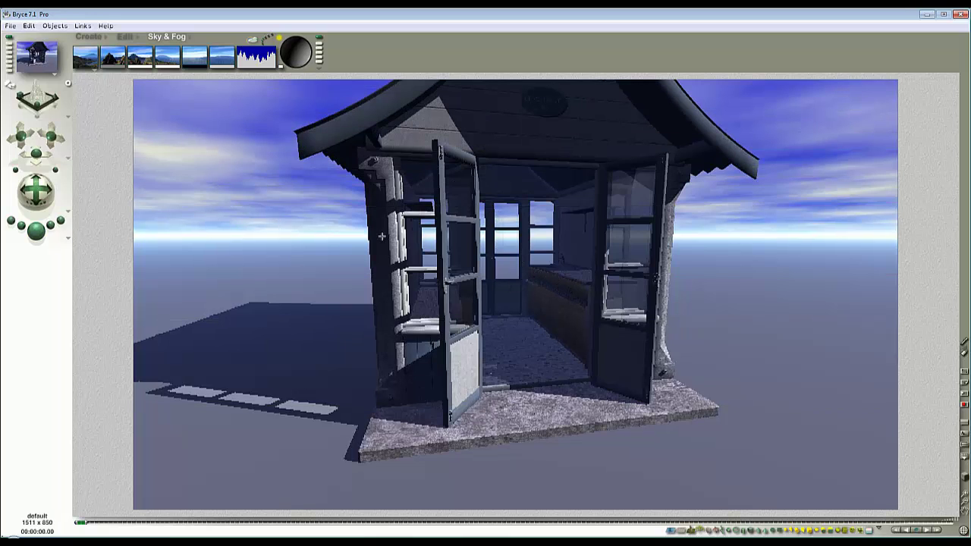
key(Escape)
Step: Move the camera round to the hut's front corner and side wall, render it, and re-render the area around the corner pillar
drag(35, 190, 48, 189)
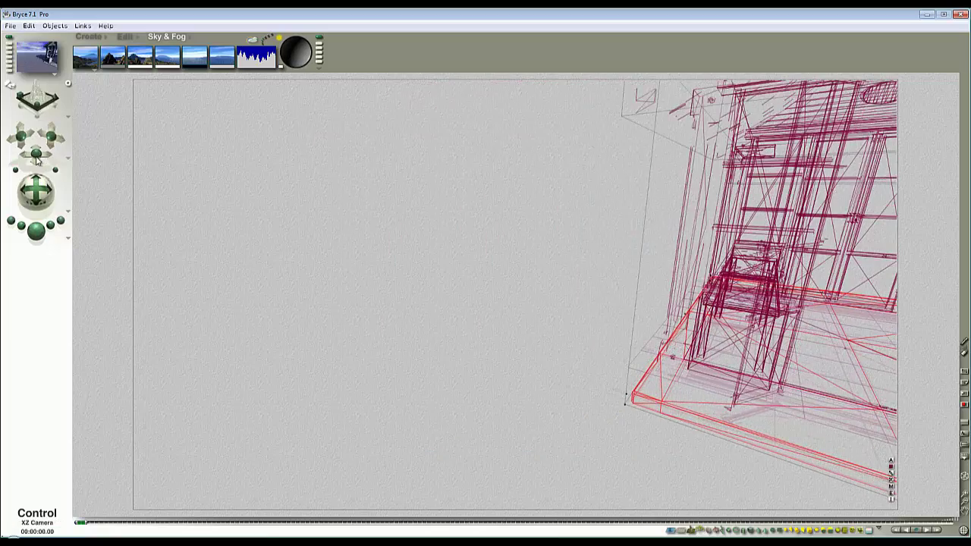
drag(35, 152, 35, 156)
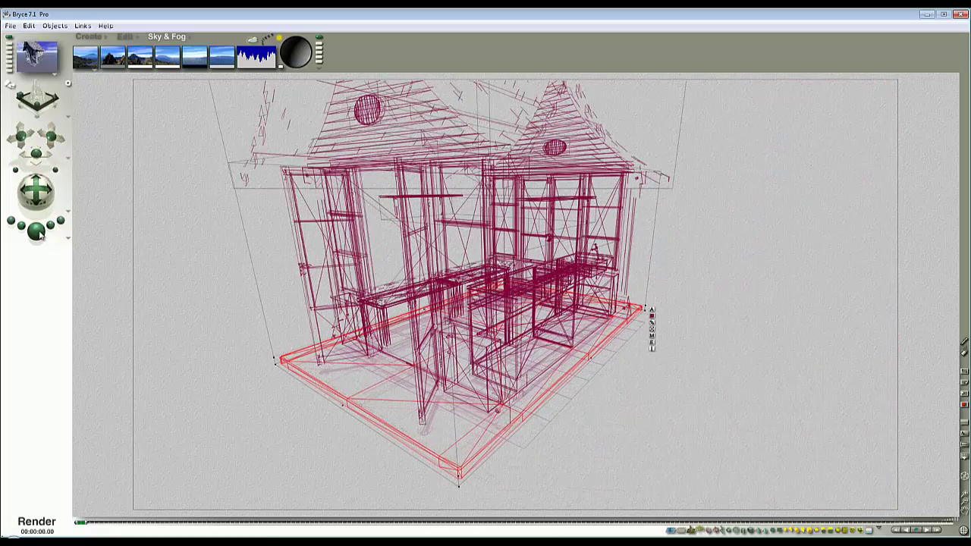
click(36, 229)
drag(438, 274, 555, 425)
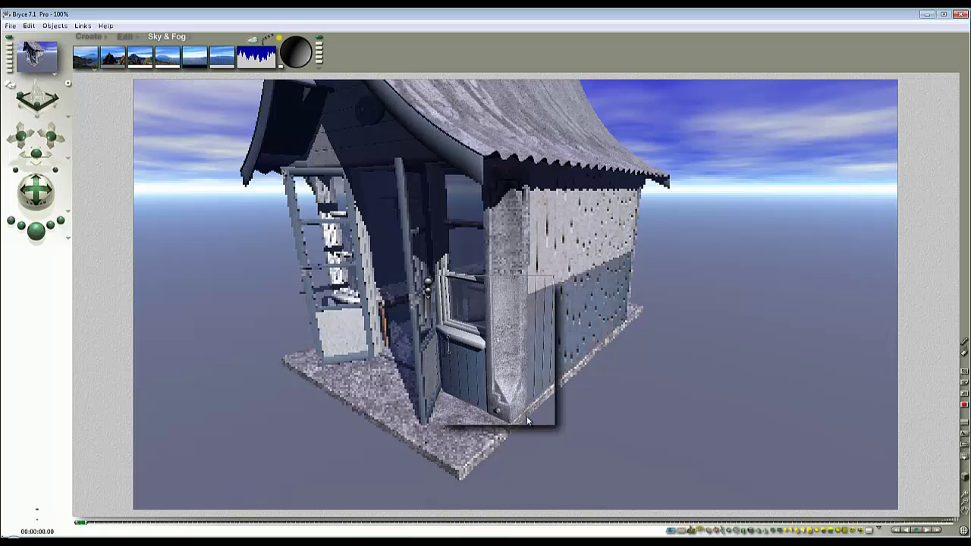
key(Escape)
Step: Select the Pillar_and_wall mesh and smooth it with a lower smoothing angle
ctrl+click(508, 275)
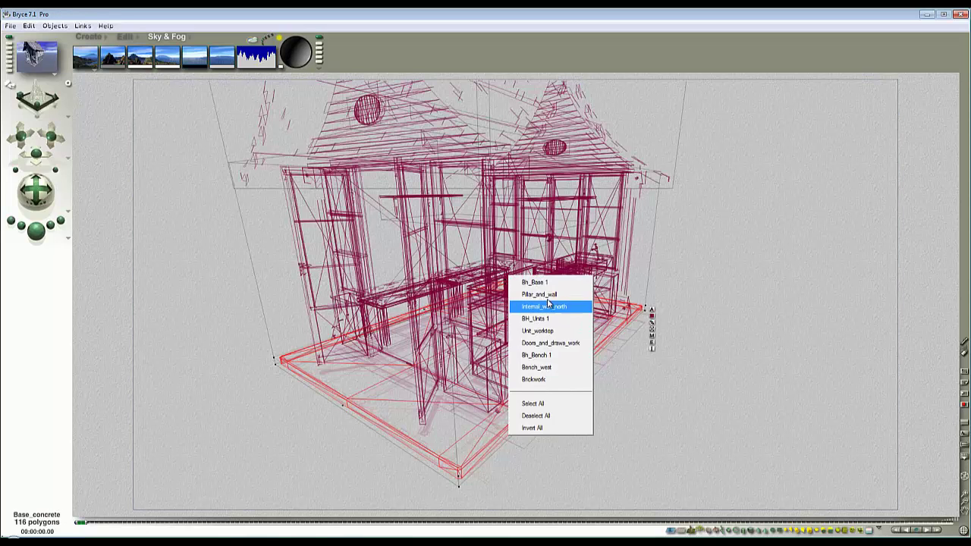
click(537, 306)
click(656, 214)
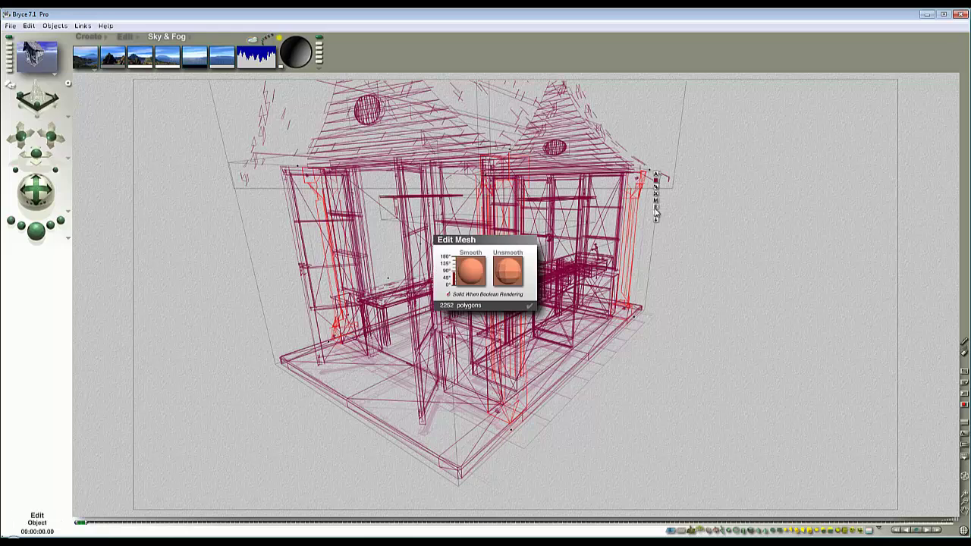
drag(455, 275, 454, 278)
click(528, 305)
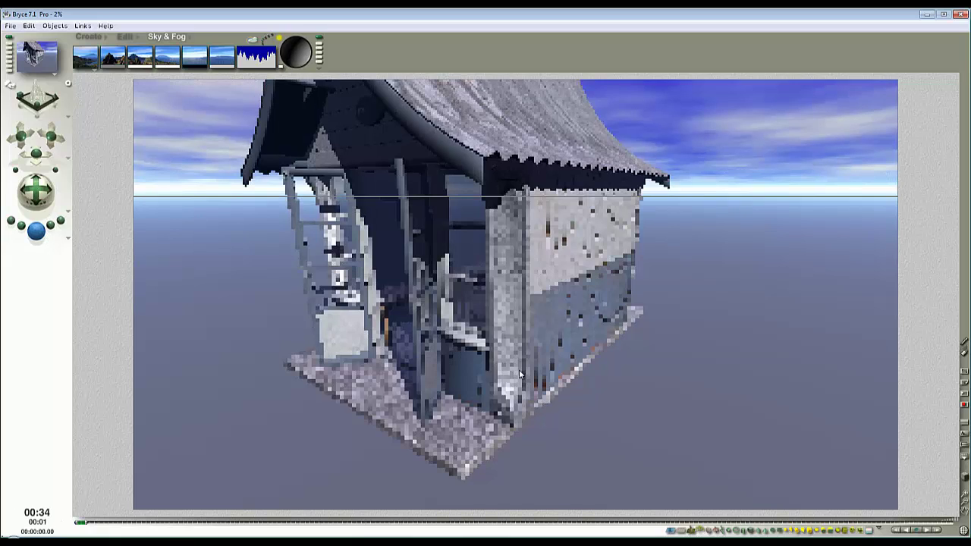
Step: Re-render the hut and examine the corner pillar's foot, shaft and upper end area by area
click(521, 379)
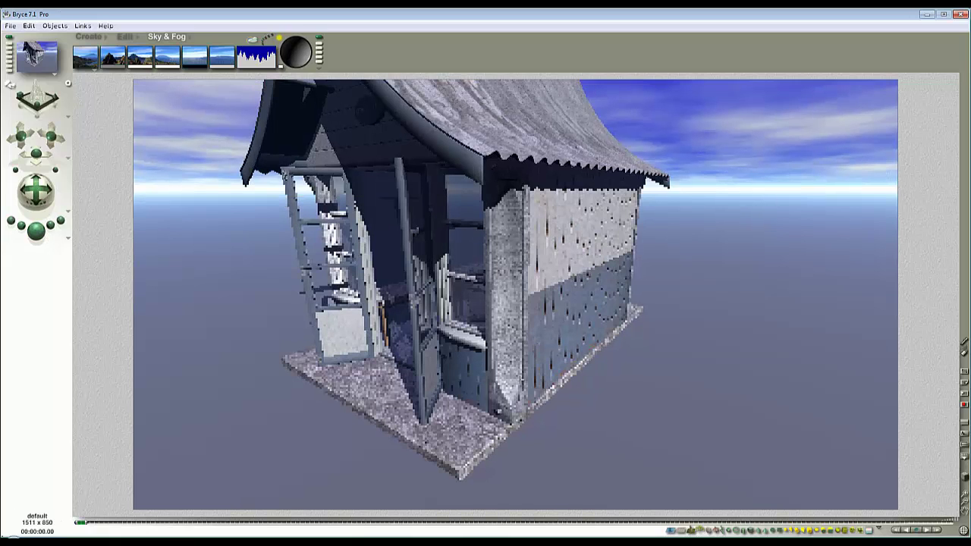
drag(545, 432, 477, 350)
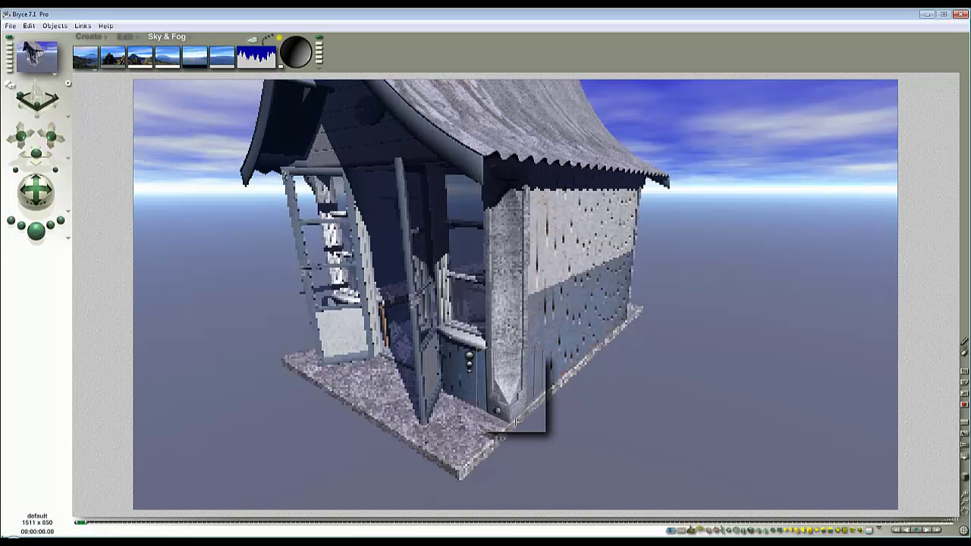
click(476, 389)
drag(542, 421, 486, 326)
drag(528, 291, 471, 184)
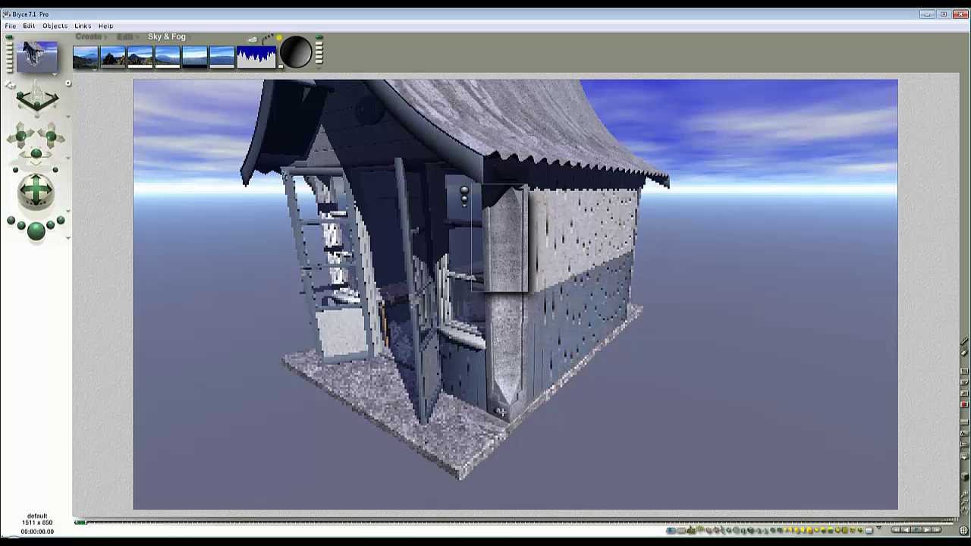
Step: Select the whole Bh_Base 1 group and smooth all its meshes at the low smoothing angle
click(574, 305)
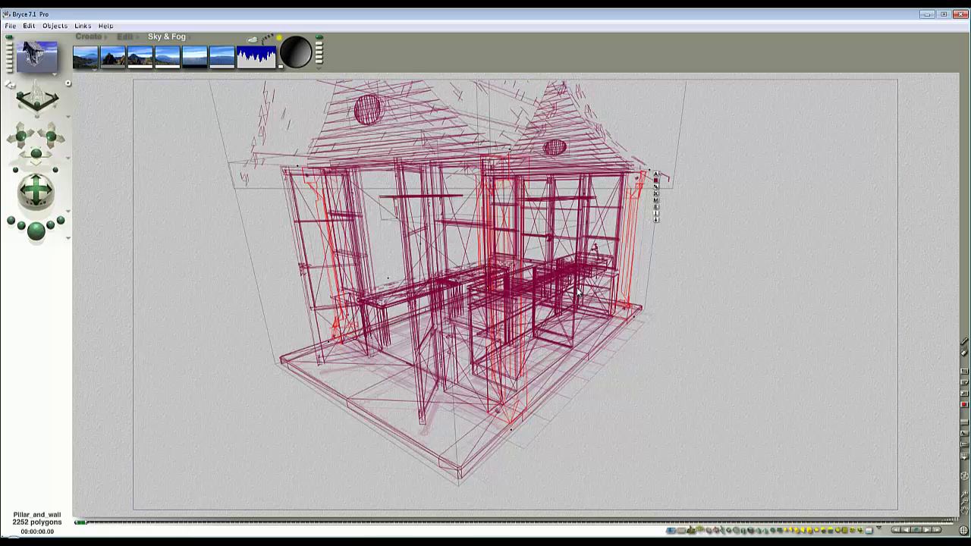
ctrl+click(574, 306)
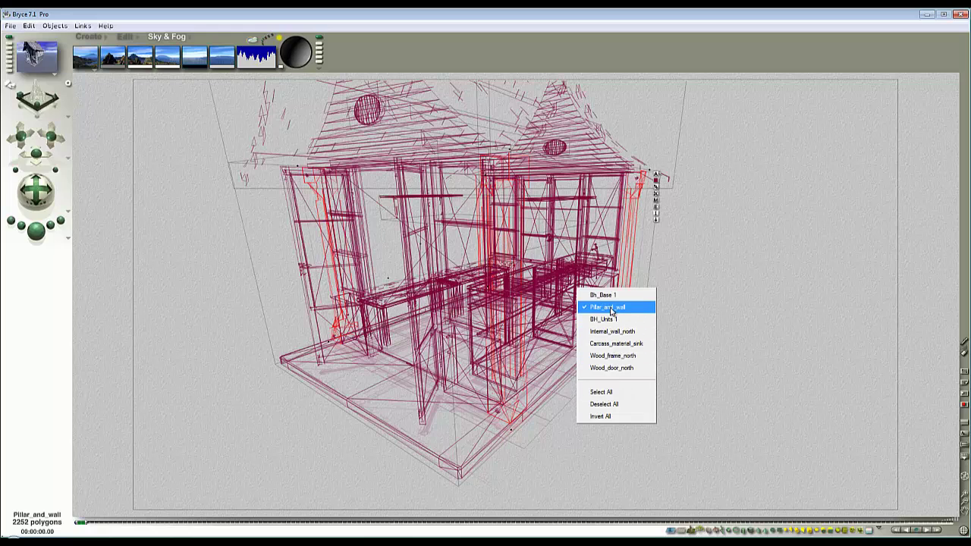
click(611, 295)
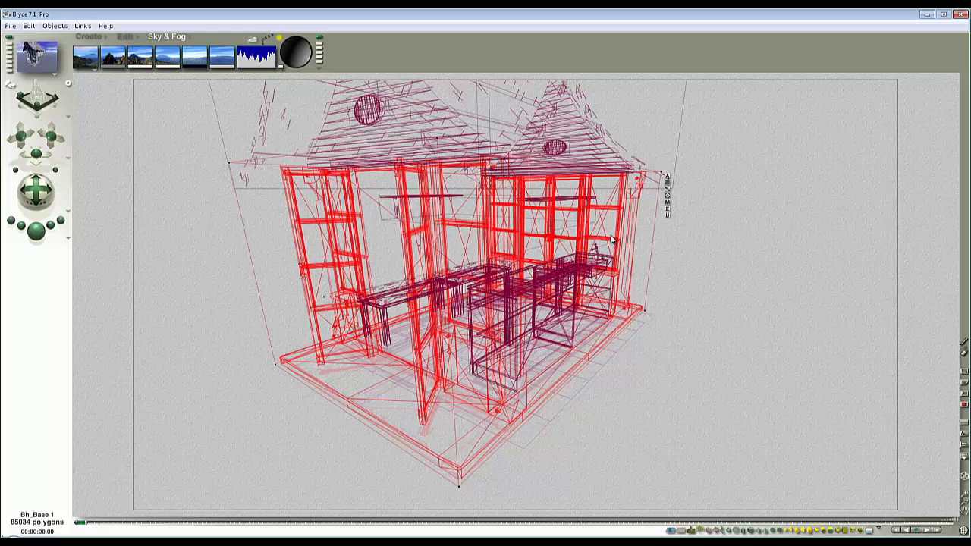
click(668, 213)
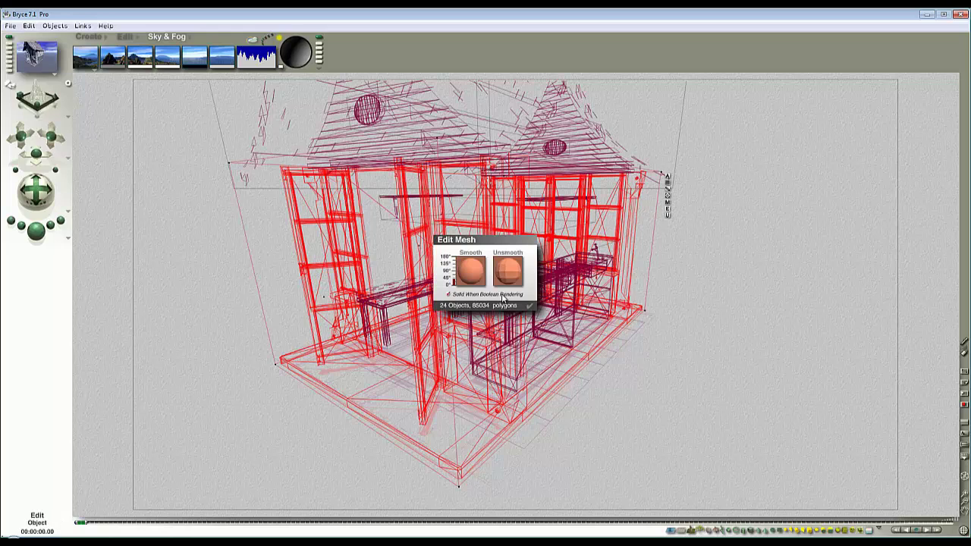
click(461, 278)
click(527, 307)
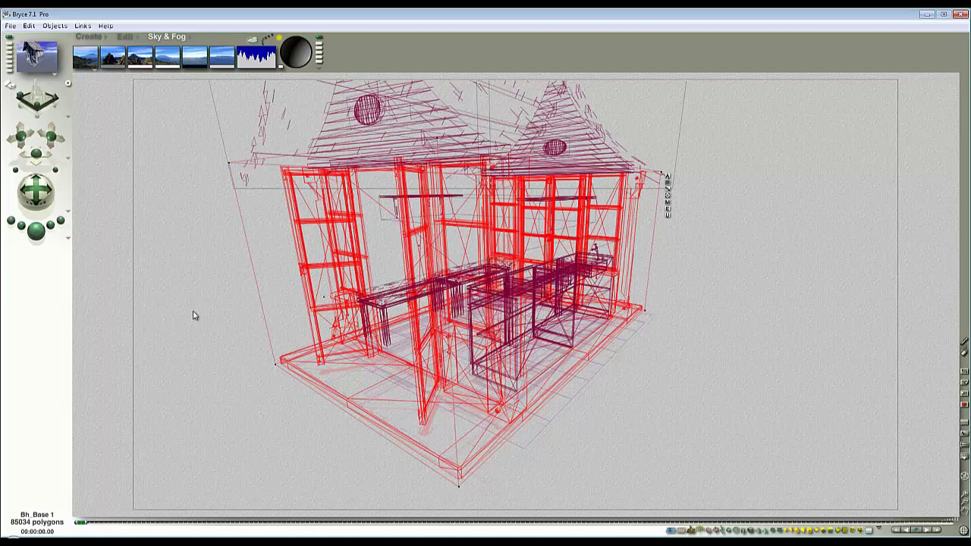
Step: Re-render the corner view and check the smoothed doors, pillar and planked side wall
click(35, 229)
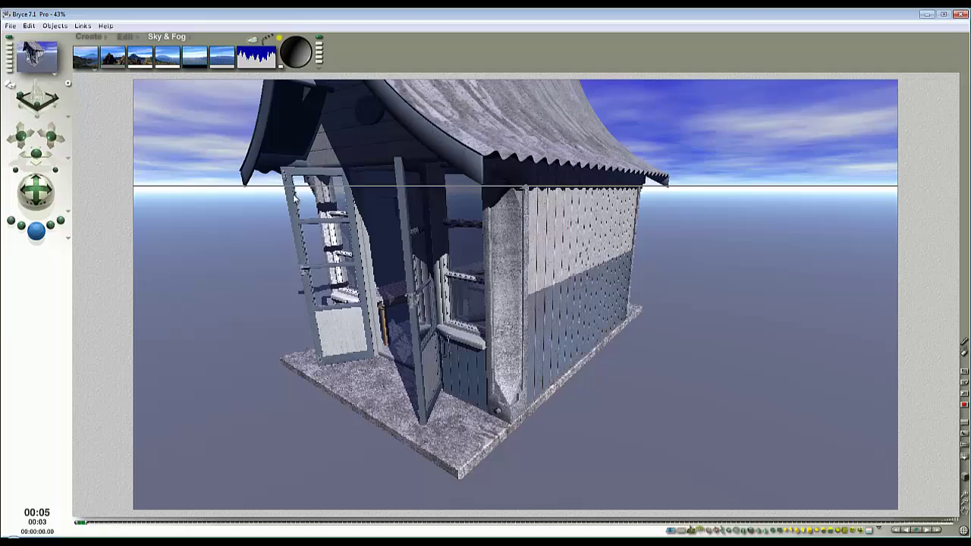
click(293, 259)
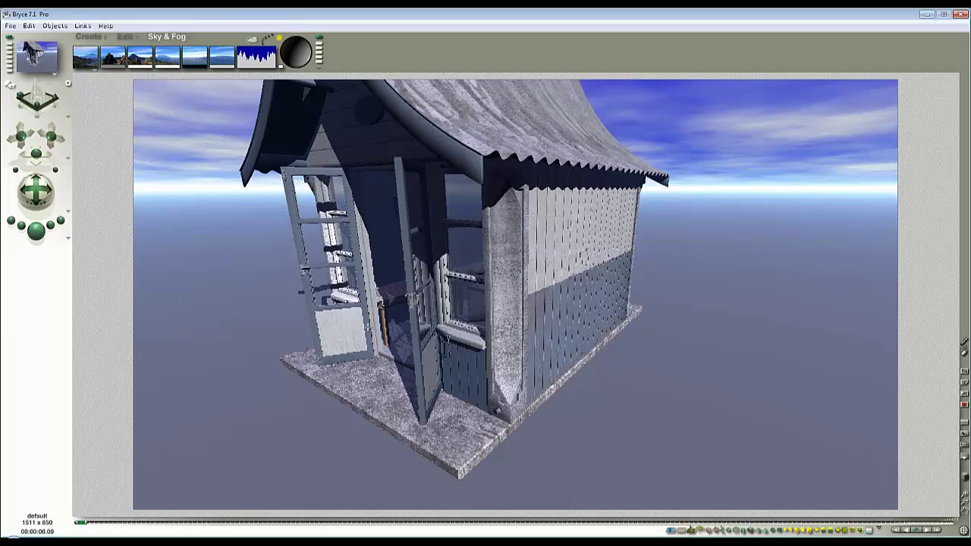
key(Escape)
Step: Reposition the camera to frame the entire hut, including its roof, from the front corner and render it
drag(48, 194, 96, 158)
drag(36, 154, 30, 179)
mouse_move(47, 144)
mouse_down()
mouse_move(42, 155)
mouse_move(51, 135)
mouse_up()
drag(37, 193, 37, 191)
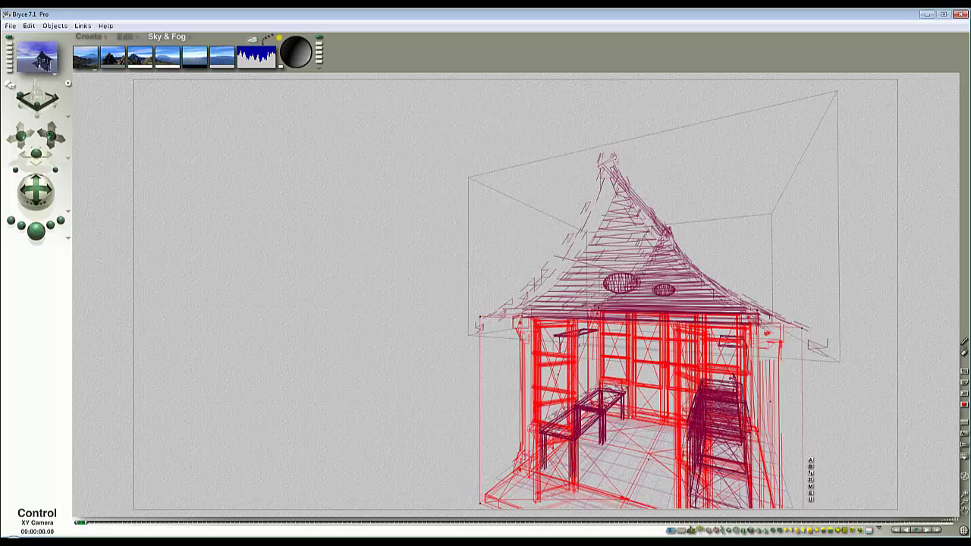
drag(51, 135, 420, 164)
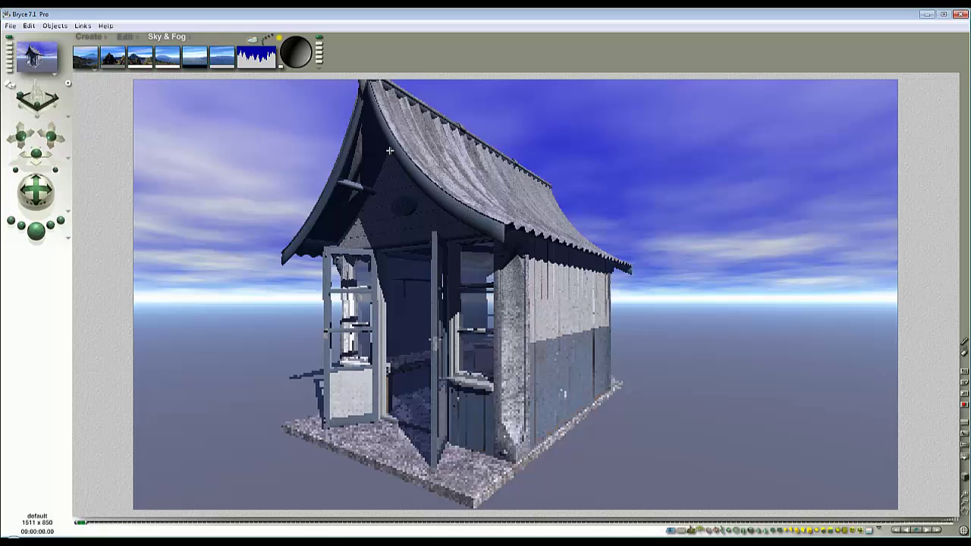
Step: Smooth all meshes in the Bh_Roof_Type2 group and test-render the gable and roof edge area
ctrl+click(493, 231)
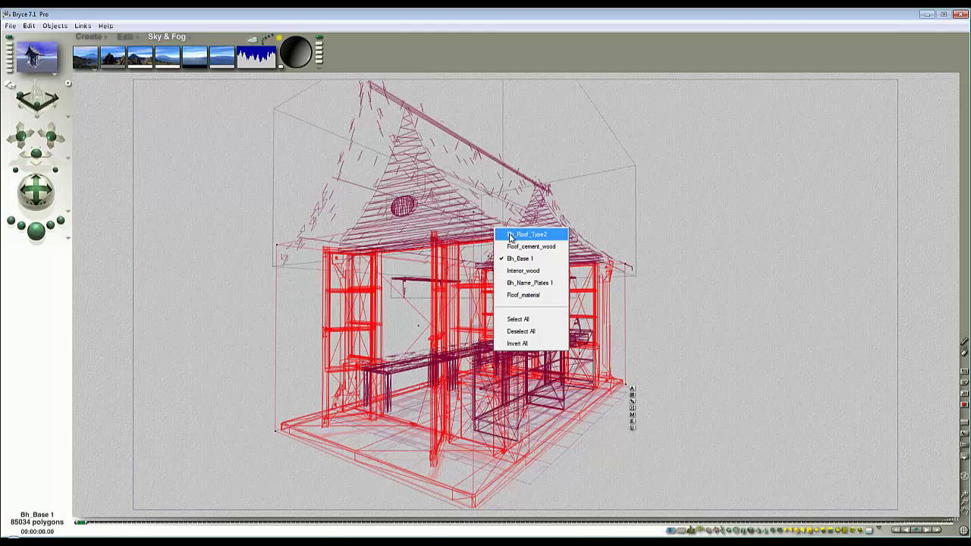
click(526, 234)
click(643, 317)
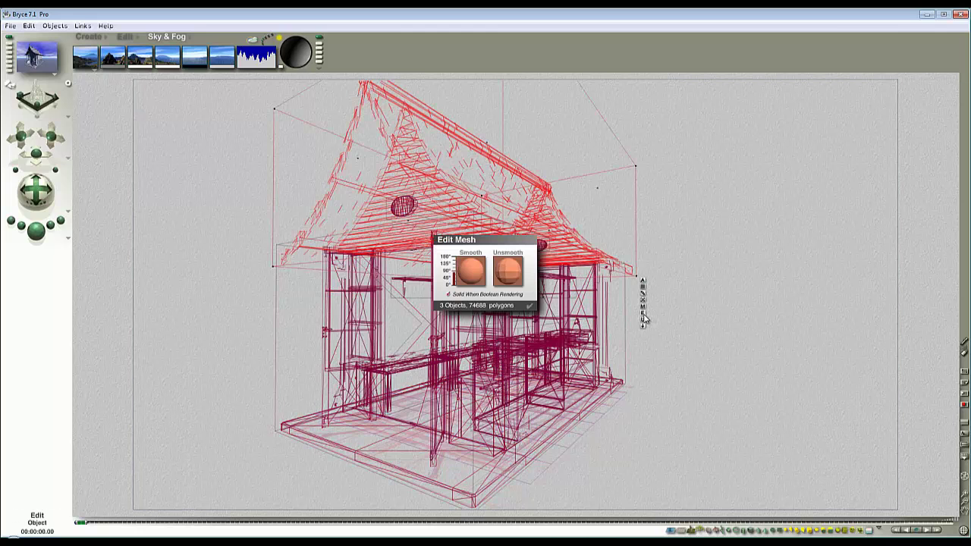
click(468, 278)
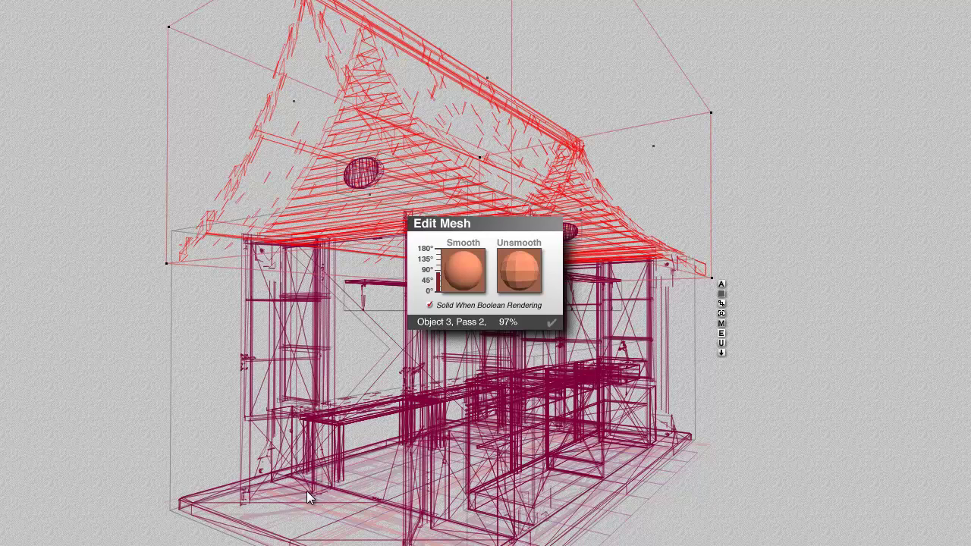
click(553, 322)
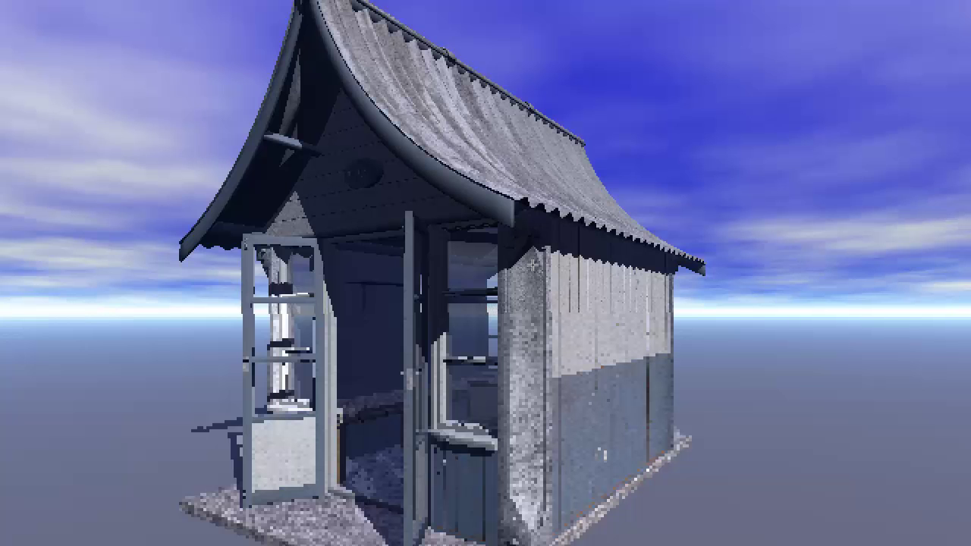
drag(538, 249, 289, 114)
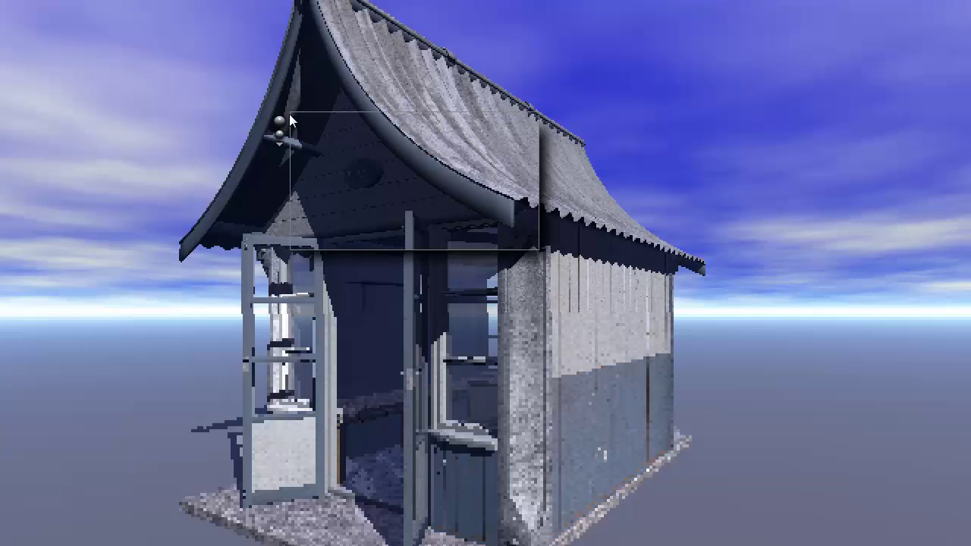
key(Escape)
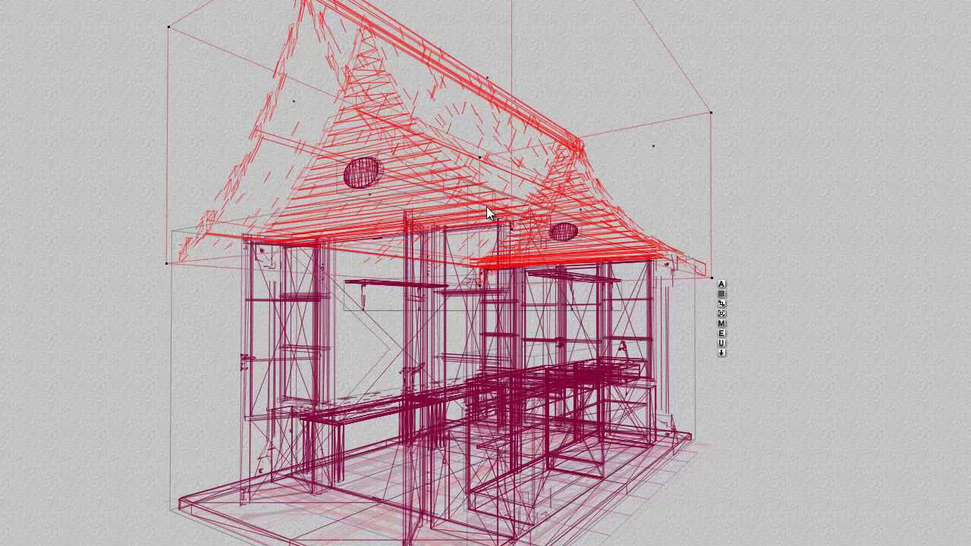
Step: Select only the Roof_cement_wood mesh and smooth it with a lowered smoothing angle
ctrl+click(487, 206)
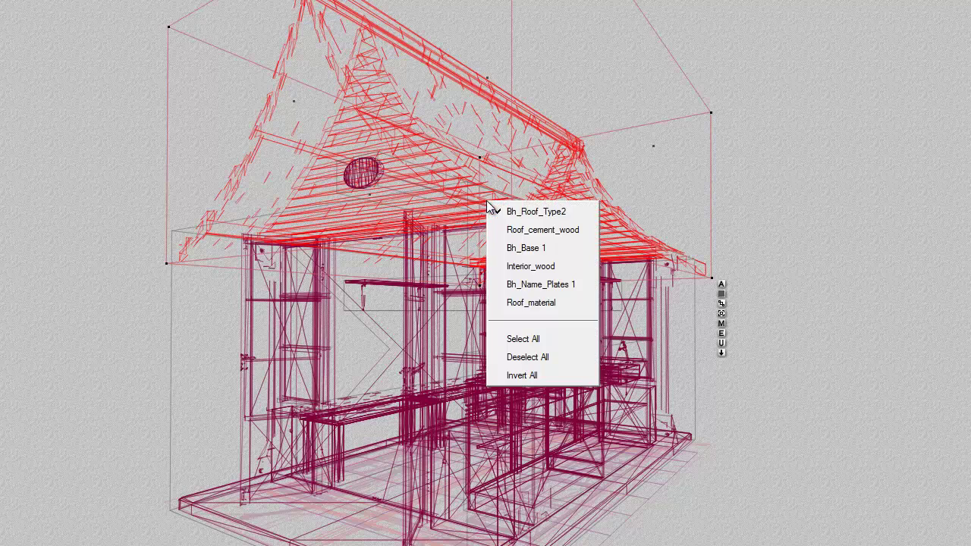
click(514, 229)
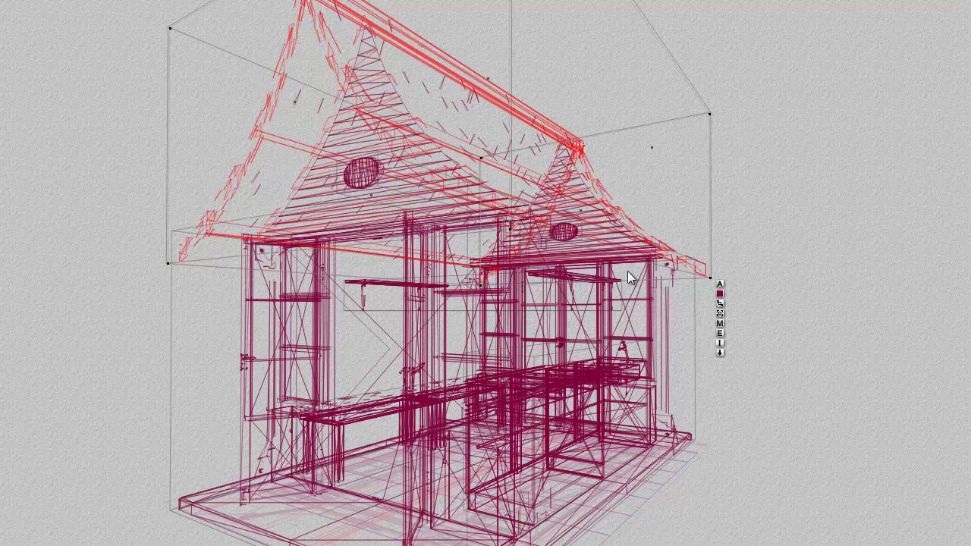
click(720, 333)
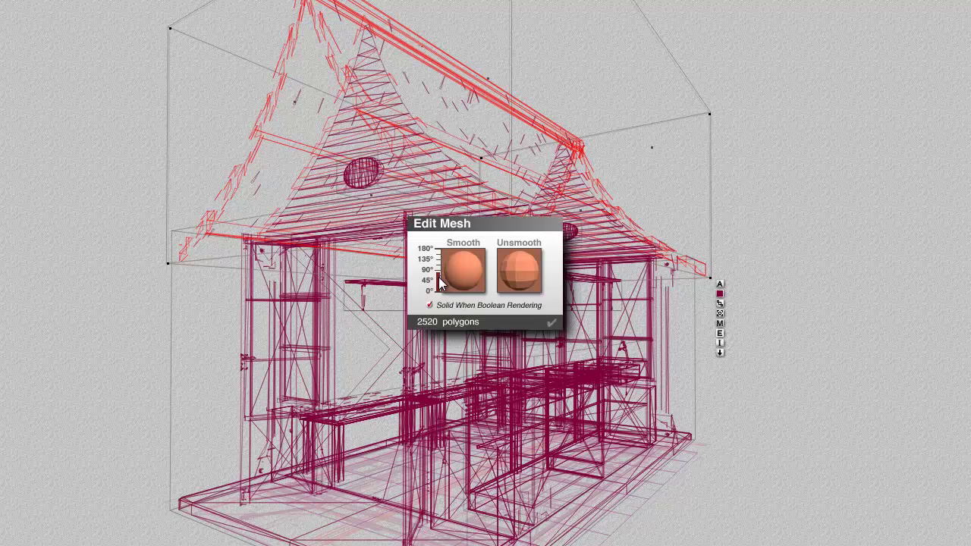
drag(440, 282, 439, 294)
click(458, 272)
click(552, 323)
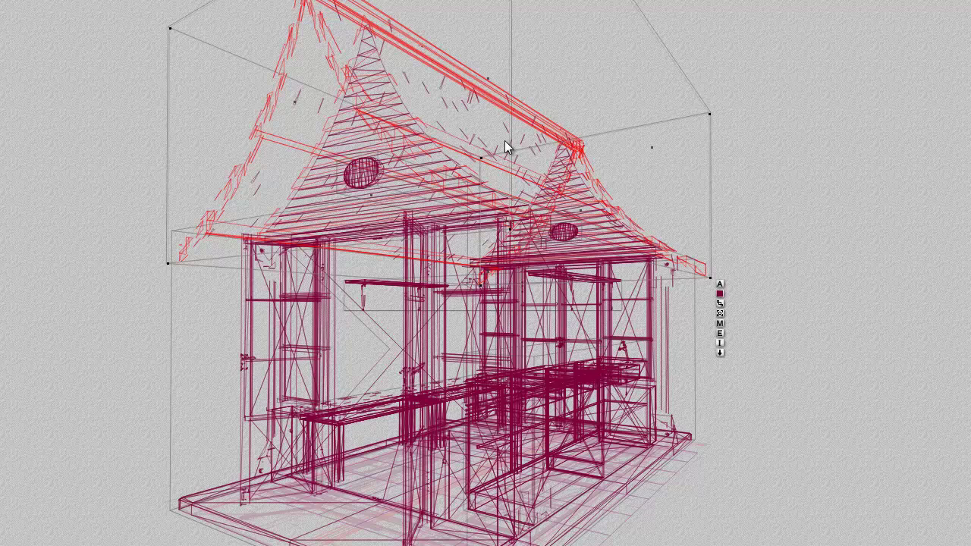
Step: Open the Roof_material mesh in the Materials Lab and examine its preview and source picture
ctrl+click(504, 141)
click(549, 170)
click(720, 157)
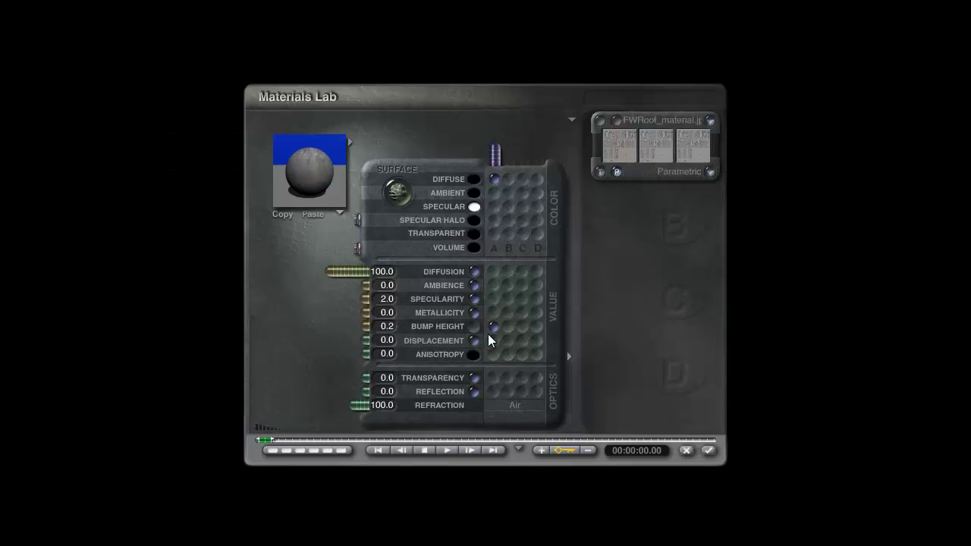
click(316, 196)
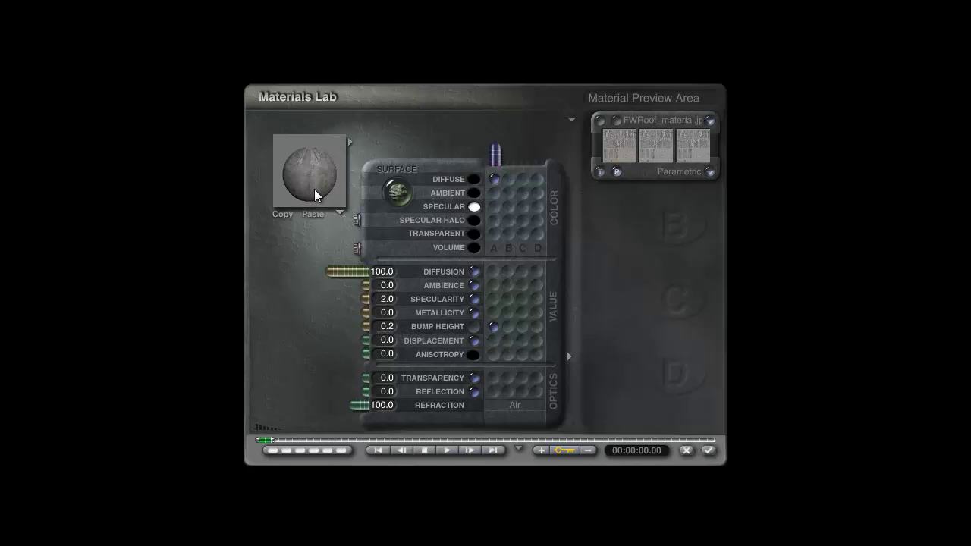
click(618, 127)
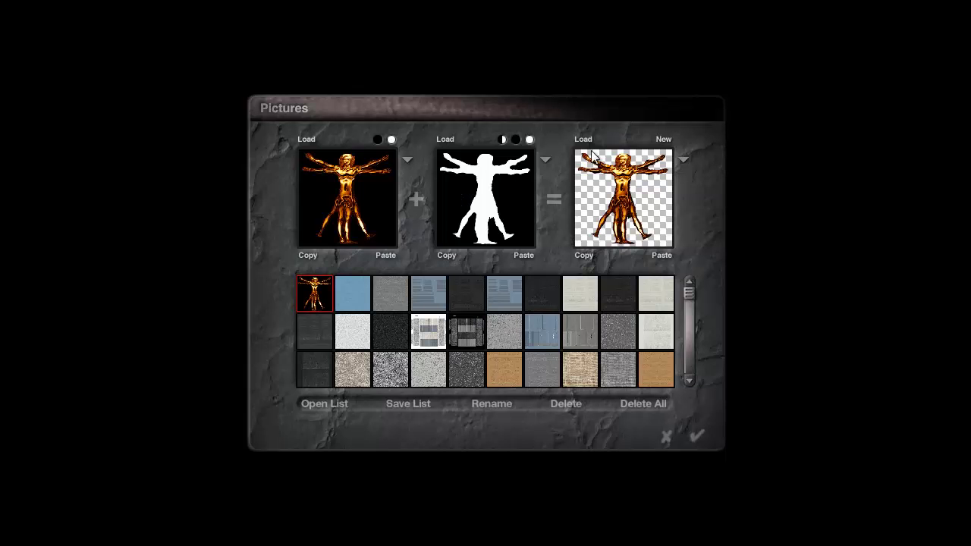
click(667, 437)
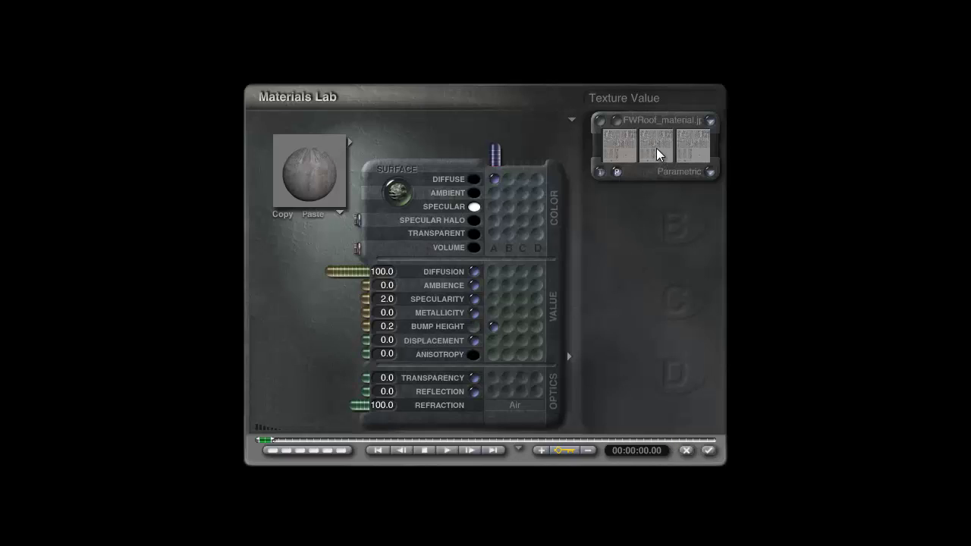
click(305, 190)
Step: Try roof material bump heights of 5 and 100, checking each in the material preview
click(384, 327)
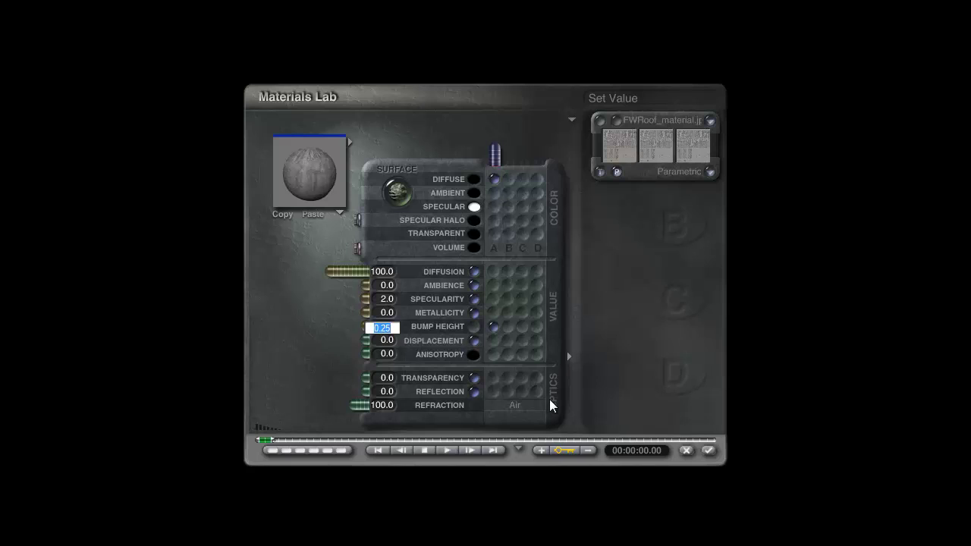
text(5)
key(Return)
click(314, 189)
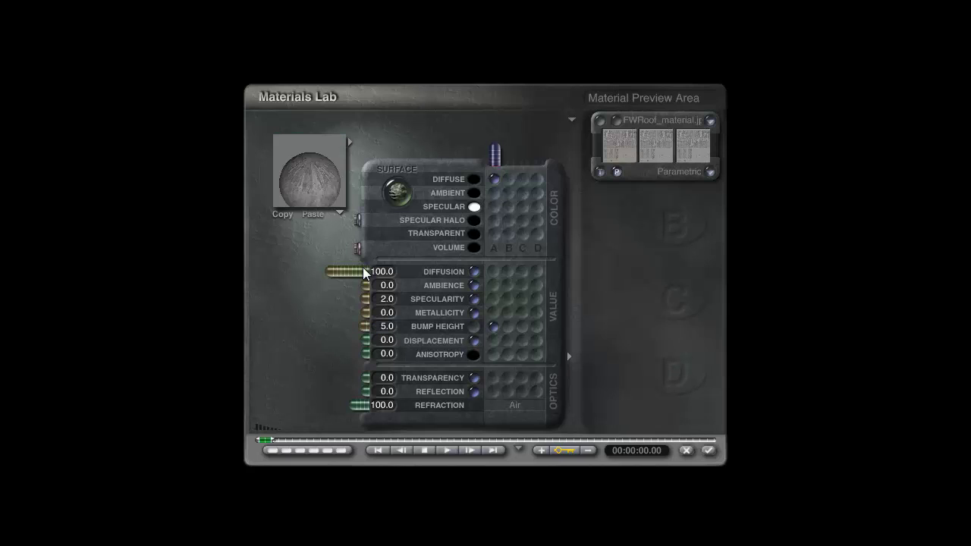
drag(360, 327, 310, 331)
click(302, 191)
click(300, 191)
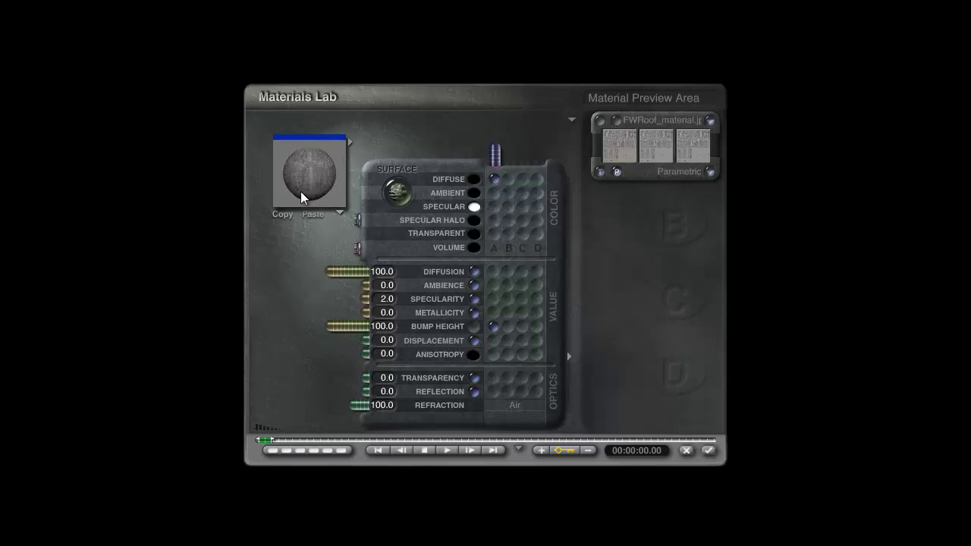
click(308, 185)
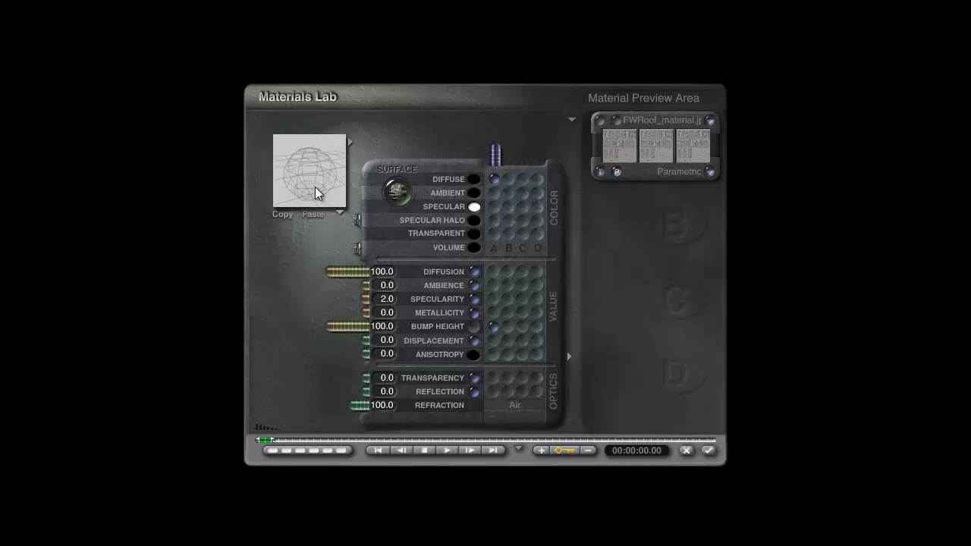
click(708, 451)
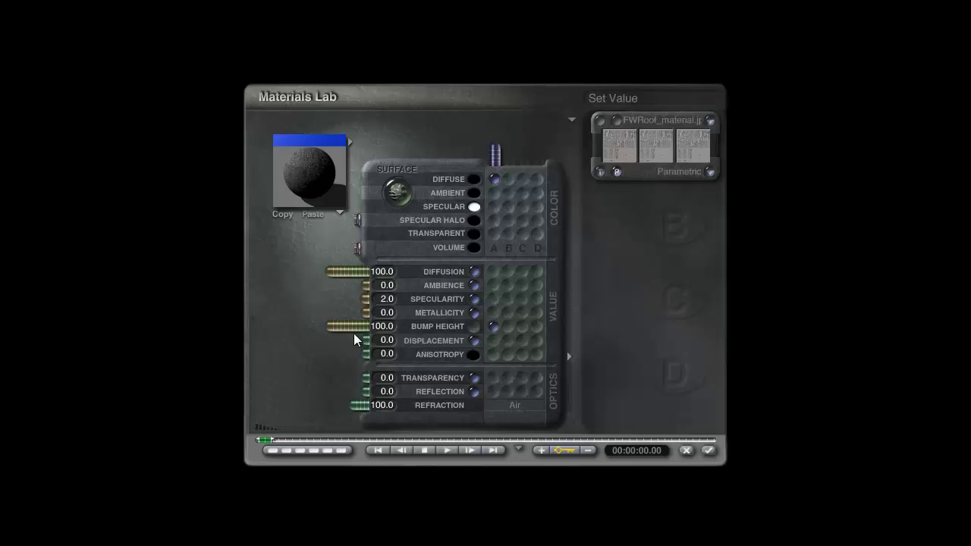
Step: Try a roof material bump height of 20 and test-render part of the roof
click(383, 327)
text(20)
key(Return)
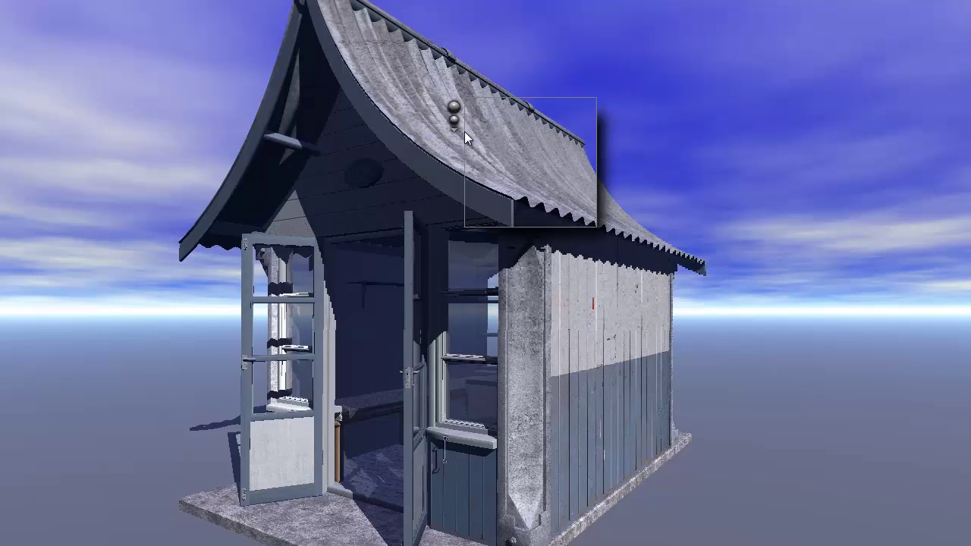
drag(430, 129, 260, 1)
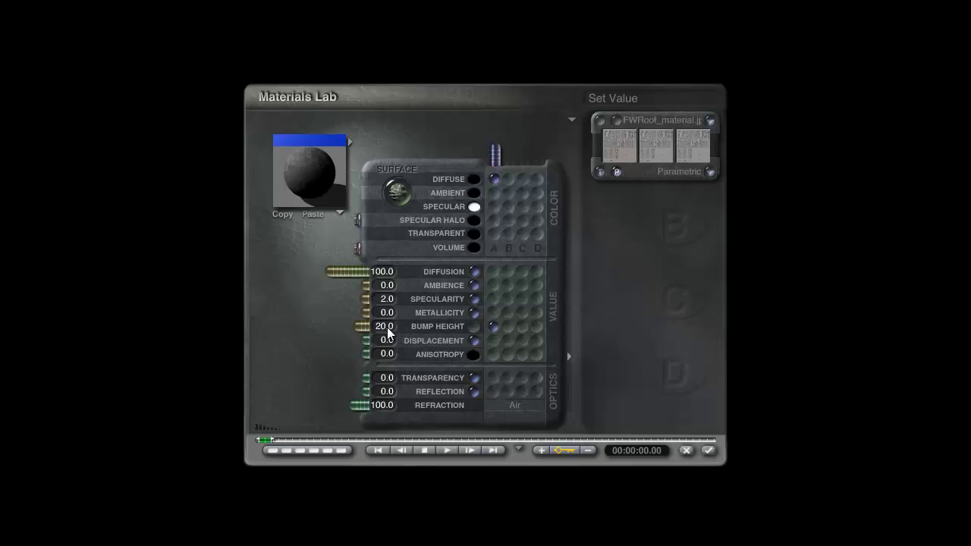
Step: Set the roof material's bump height to 80
click(383, 327)
text(80)
key(Return)
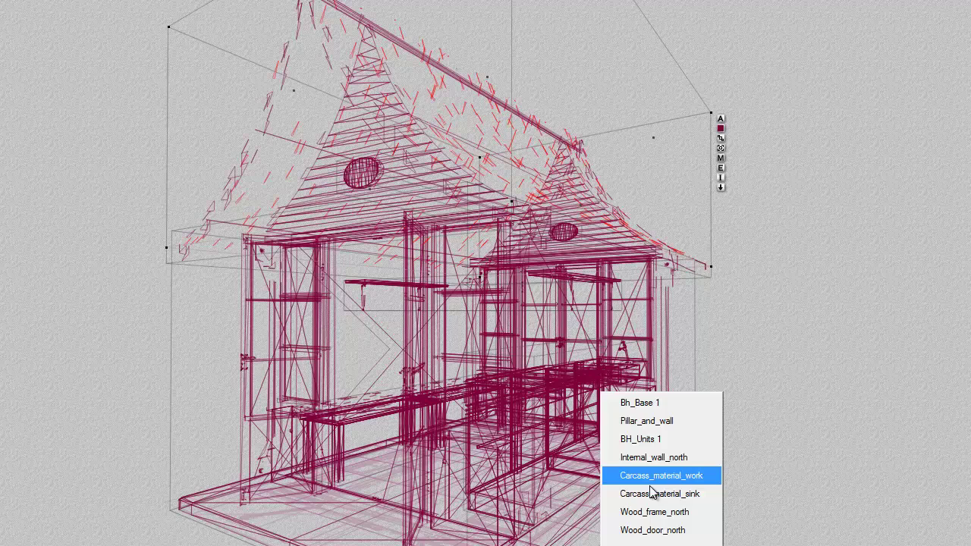
Step: Set the Pillar_and_wall material's bump height to 20 and ambience to 0, and render the scene
click(650, 420)
right_click(617, 356)
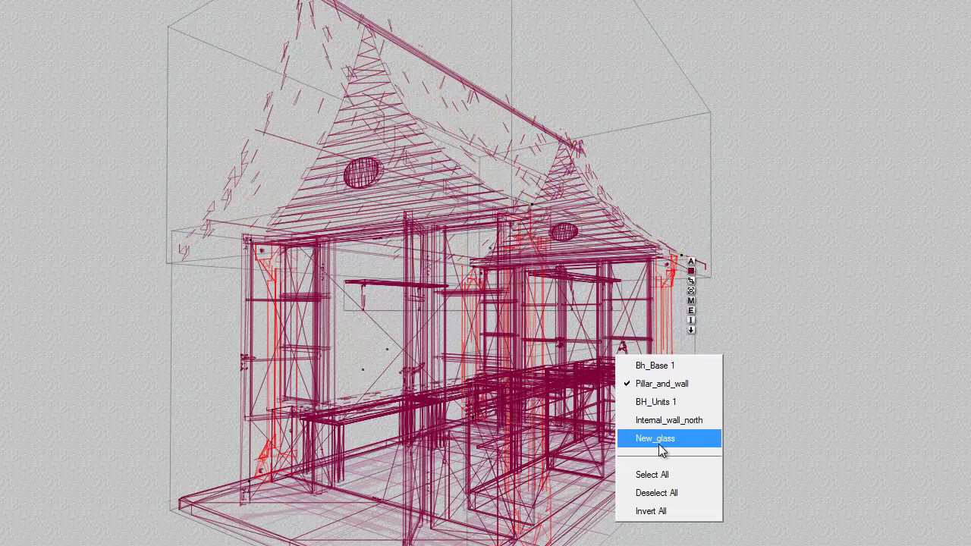
click(690, 300)
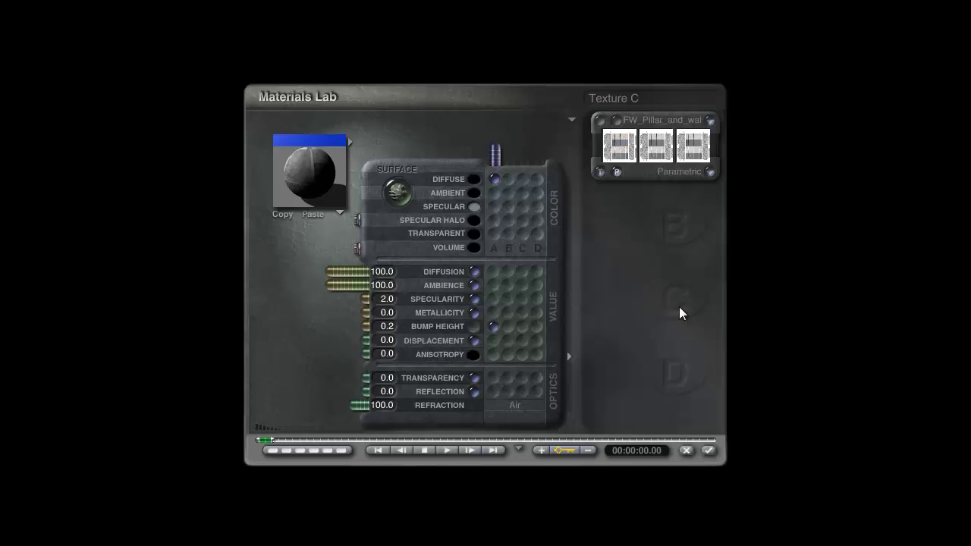
click(386, 326)
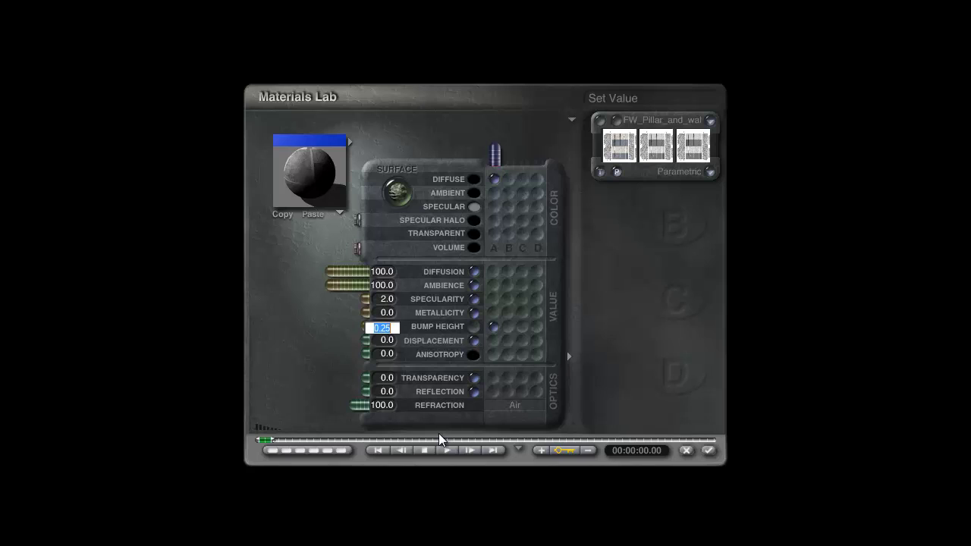
text(20)
key(Return)
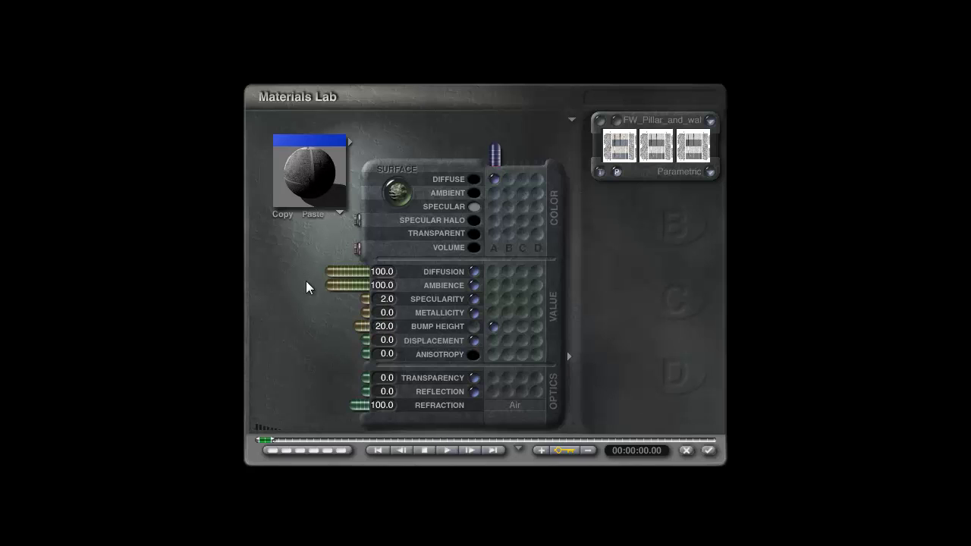
drag(329, 286, 431, 288)
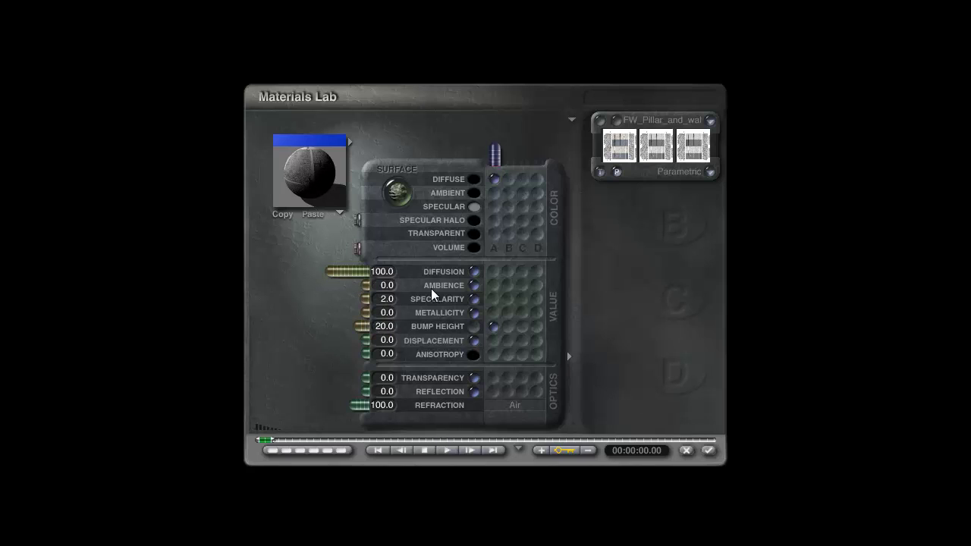
click(708, 450)
key(ctrl+r)
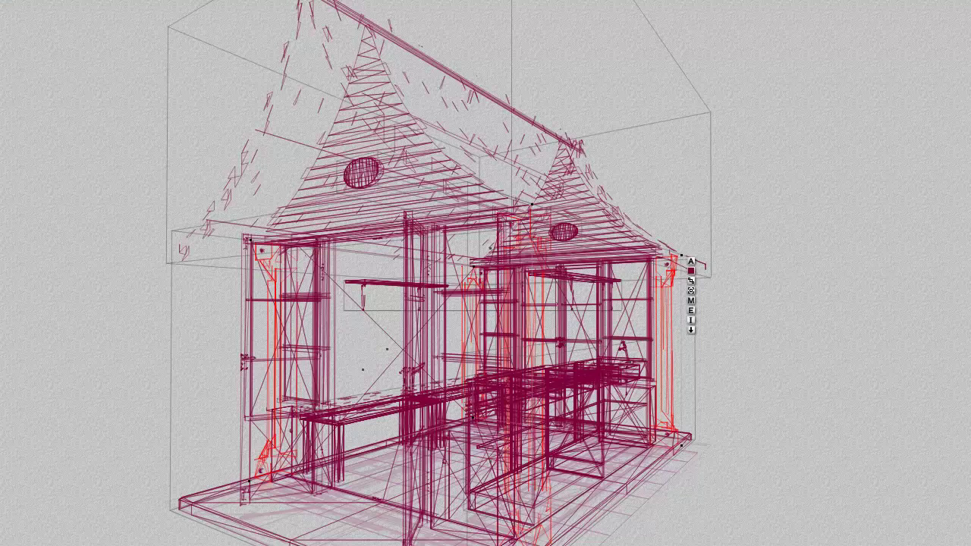
Step: Open the Bh_Base 1 group's material, set its bump height to 20, and lower its specularity and ambience
click(688, 437)
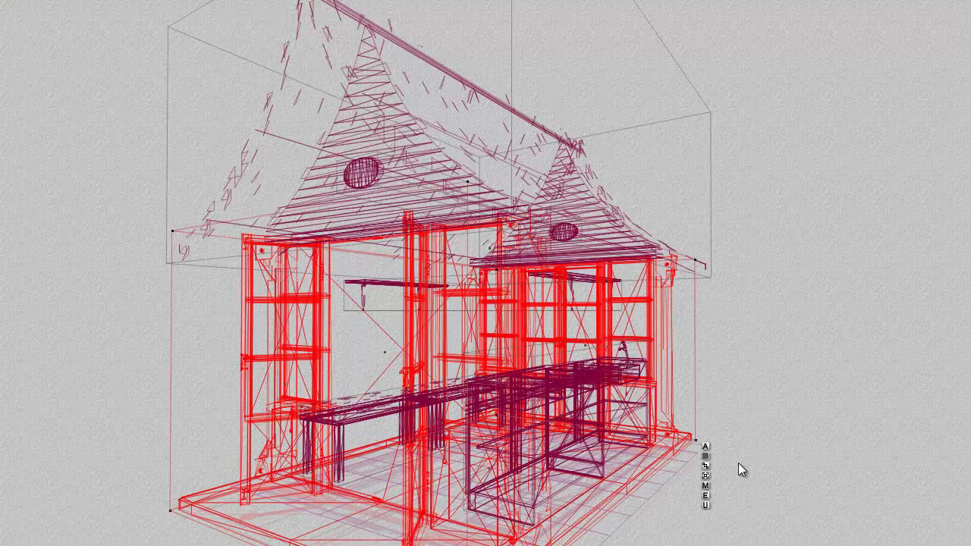
click(706, 486)
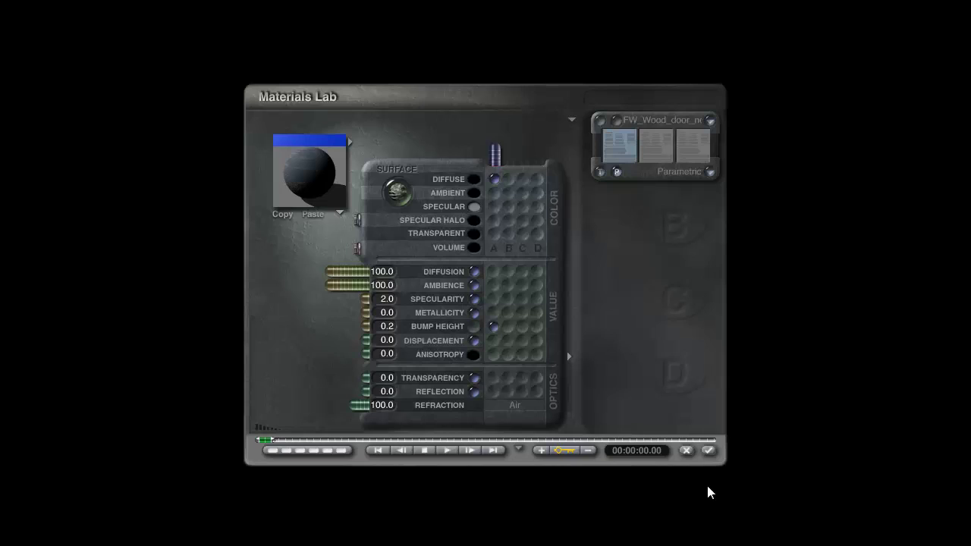
click(384, 326)
text(20)
key(Return)
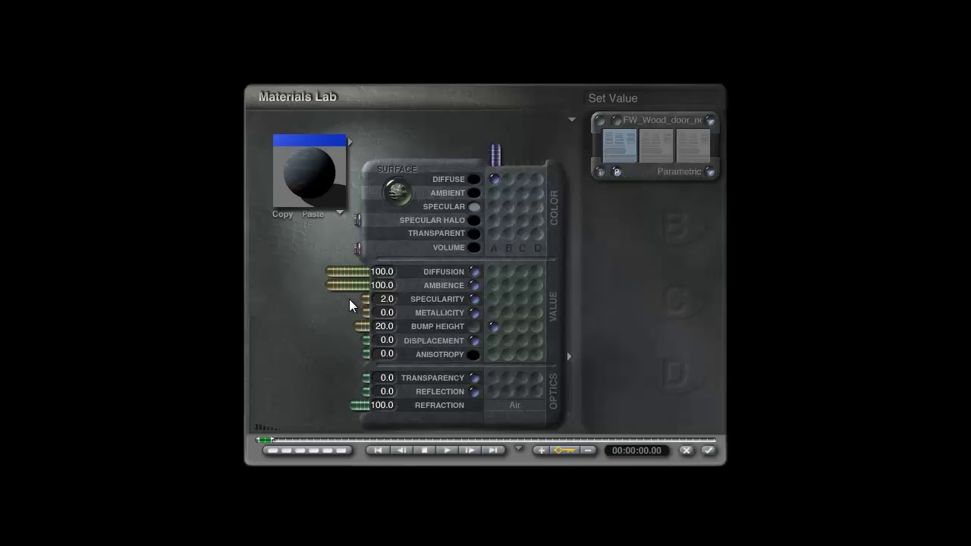
click(369, 299)
drag(364, 286, 383, 288)
click(708, 450)
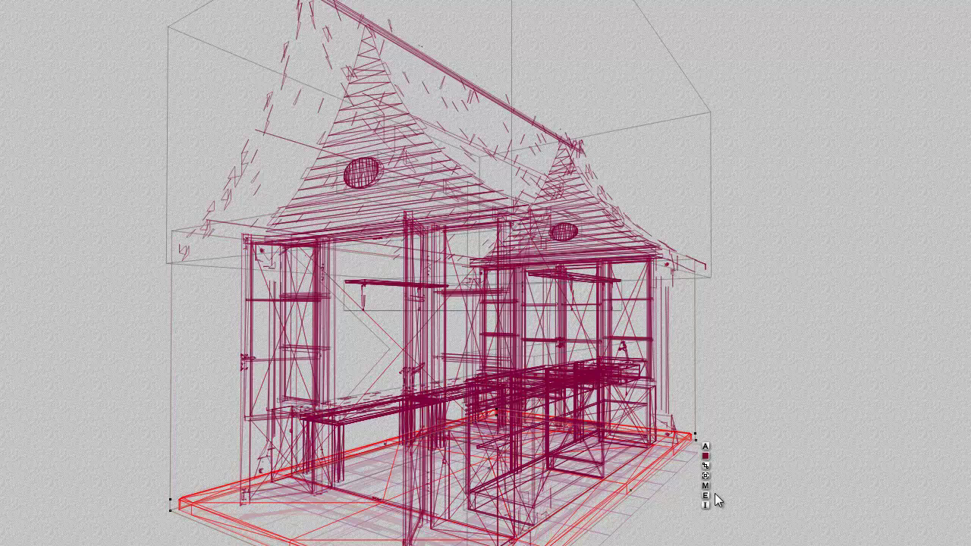
Step: Set the concrete base slab's bump height to 20 and both its specularity and ambience to 0
click(705, 485)
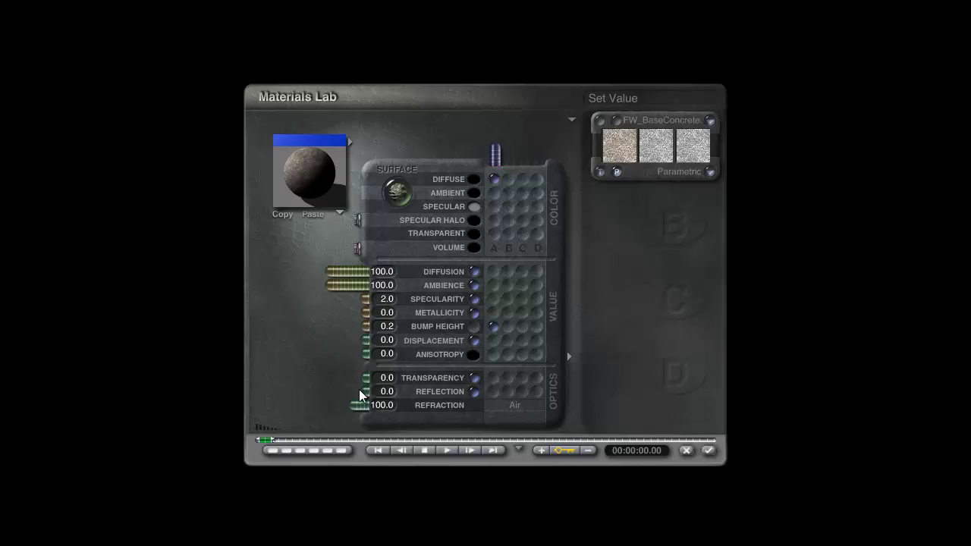
click(379, 326)
text(20)
key(Return)
drag(365, 299, 389, 298)
drag(328, 286, 393, 232)
click(314, 185)
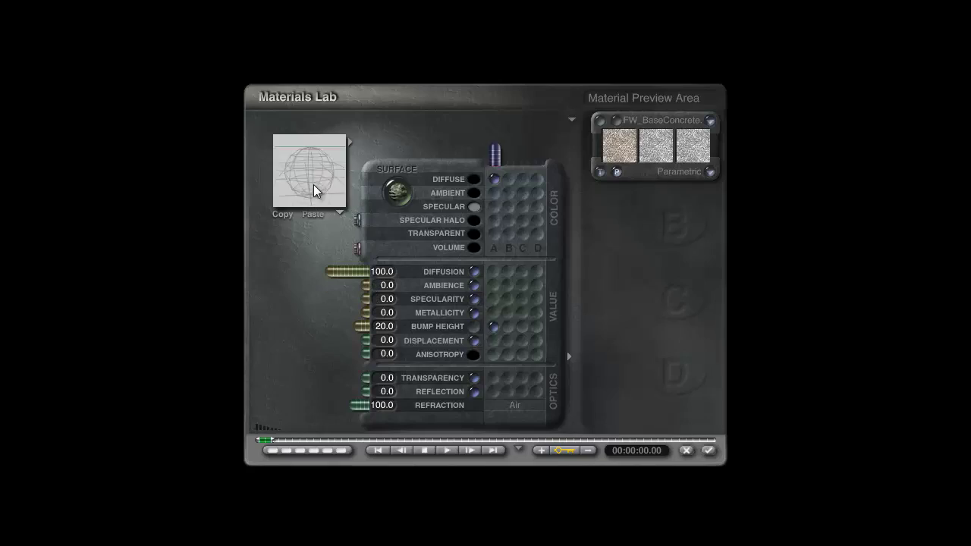
click(706, 451)
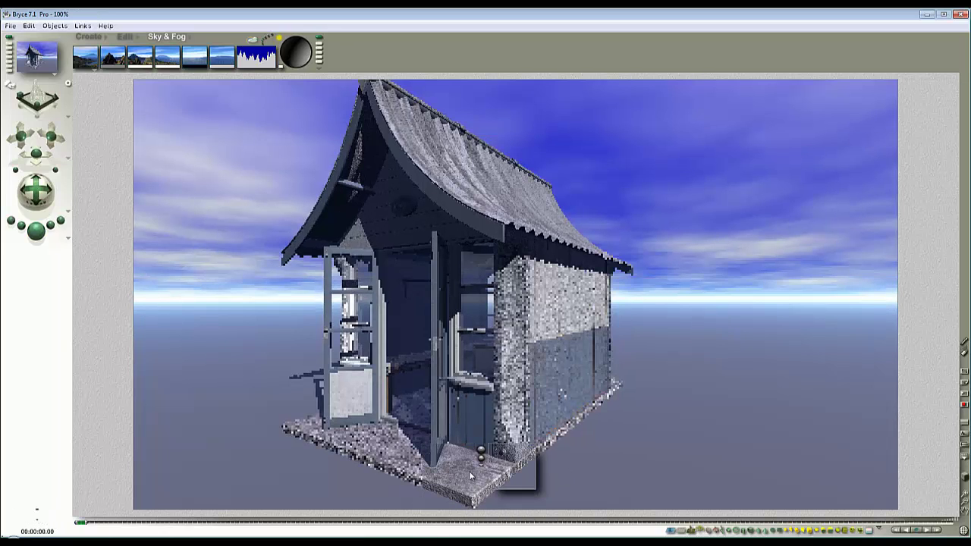
Step: Orbit the camera around to face the hut's open front and render the view
click(483, 440)
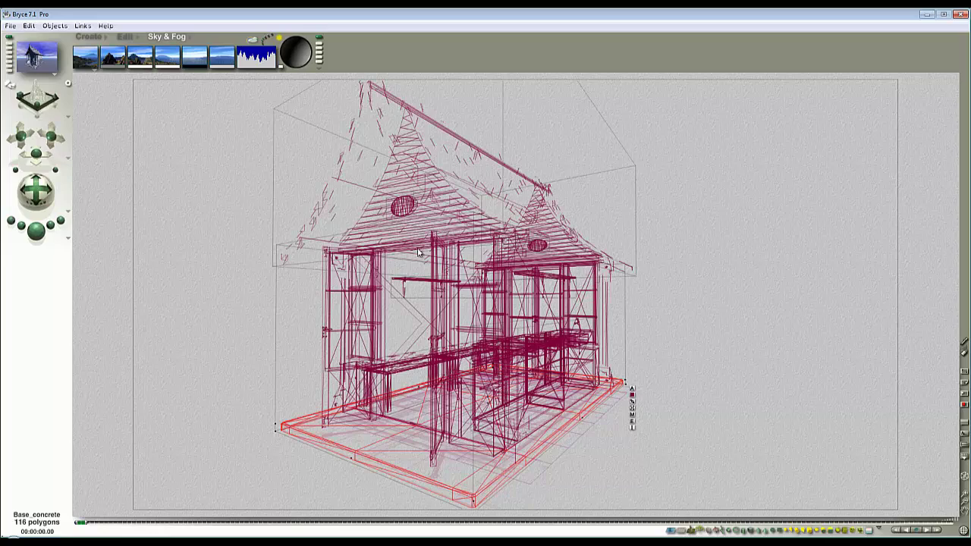
drag(43, 189, 60, 218)
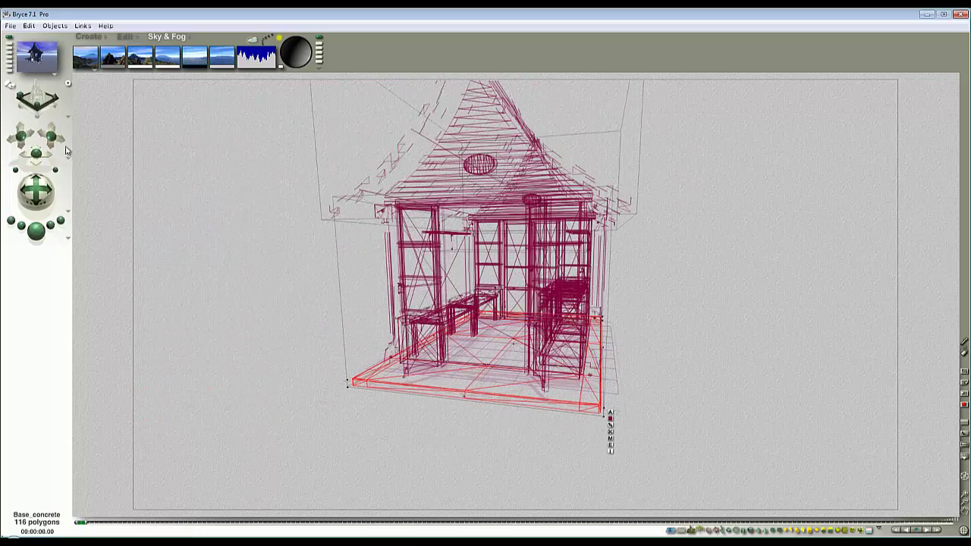
drag(52, 136, 50, 140)
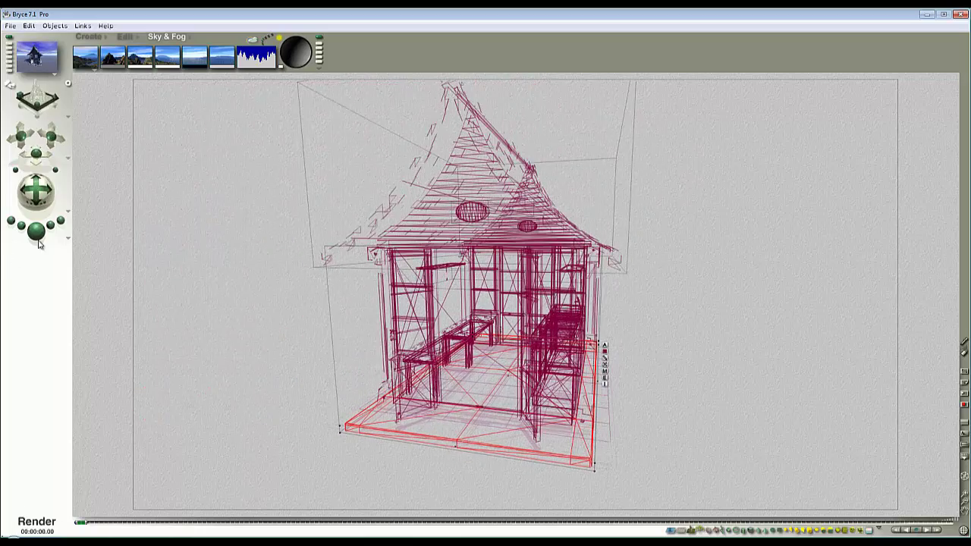
click(57, 244)
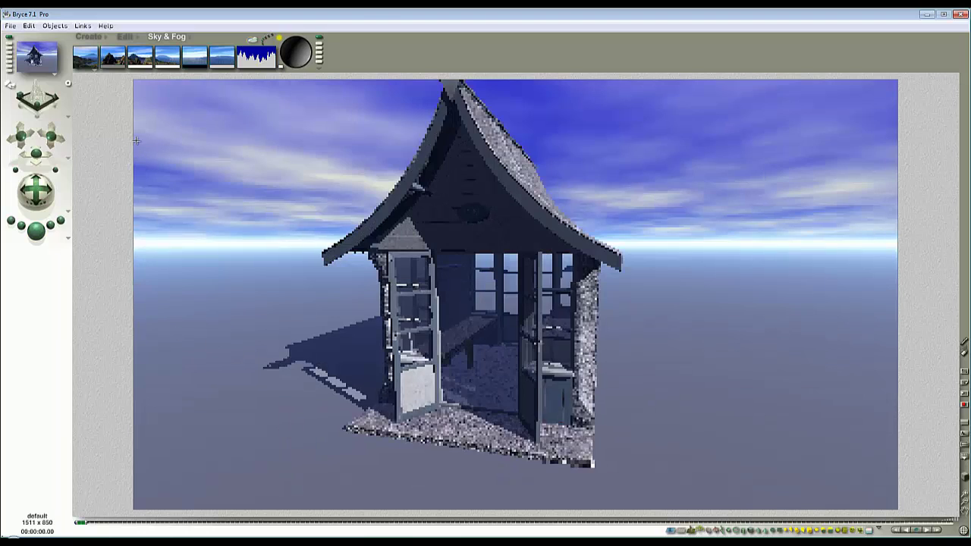
Step: Set the document to a square 1:1 aspect ratio at 850 x 850 in the Document Setup
click(11, 25)
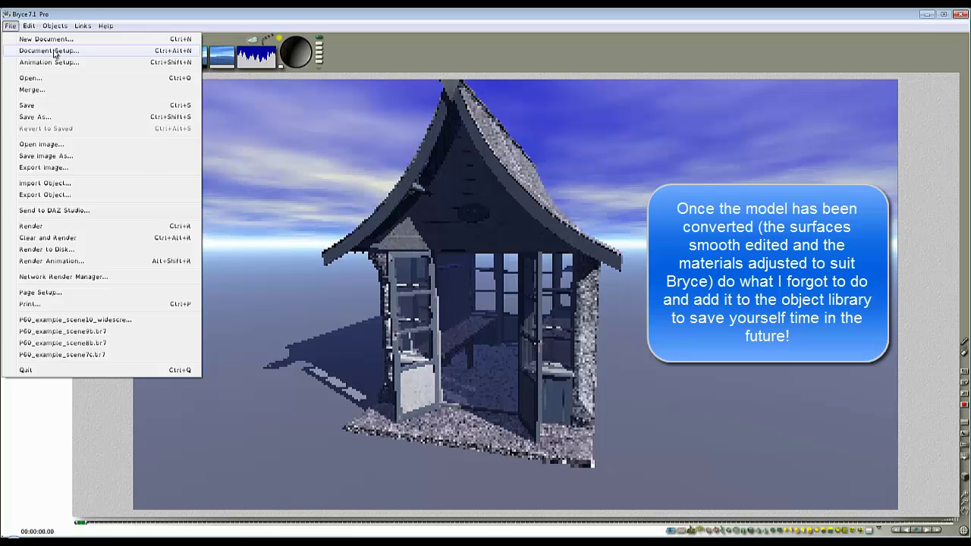
click(50, 51)
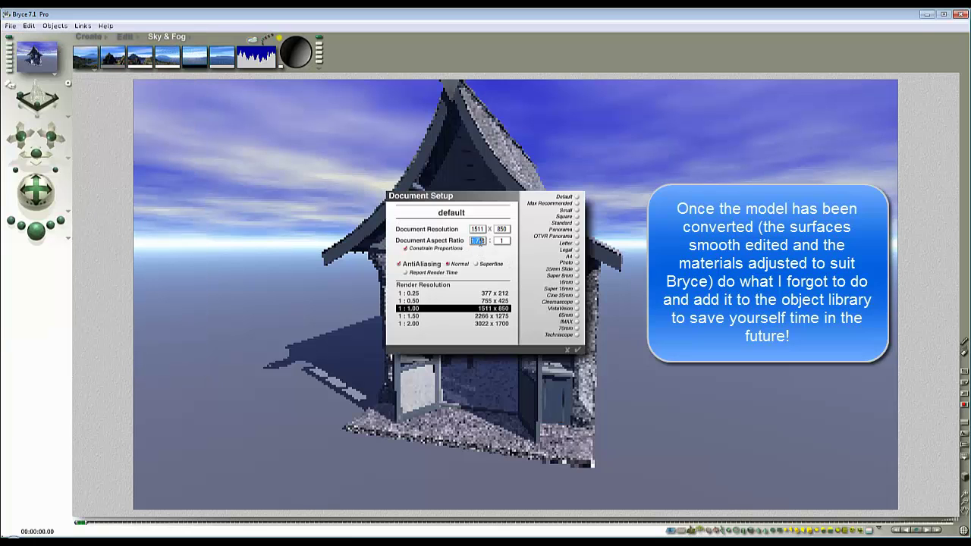
click(577, 349)
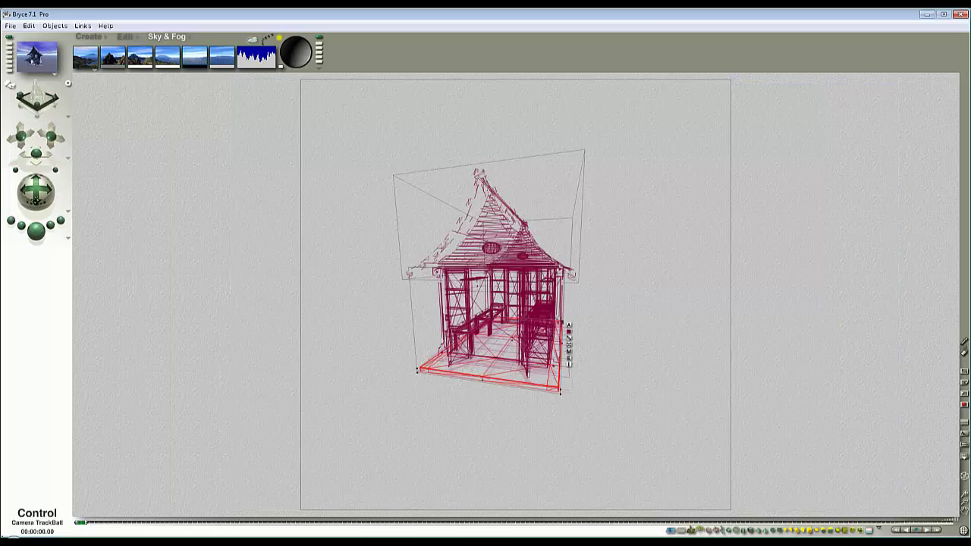
Step: Reposition the camera to frame the hut from its other front corner in the square format, and render it
drag(55, 170, 28, 191)
drag(28, 152, 174, 244)
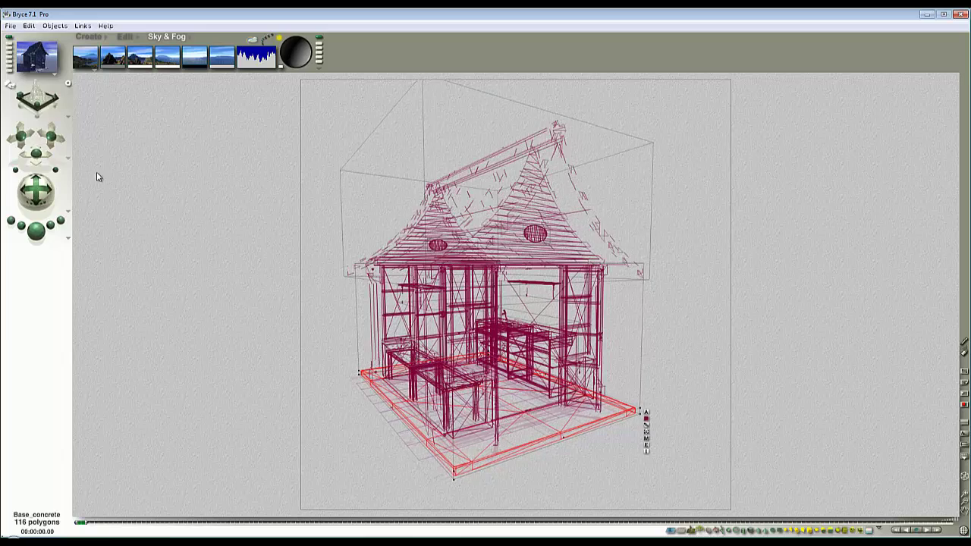
drag(50, 137, 587, 228)
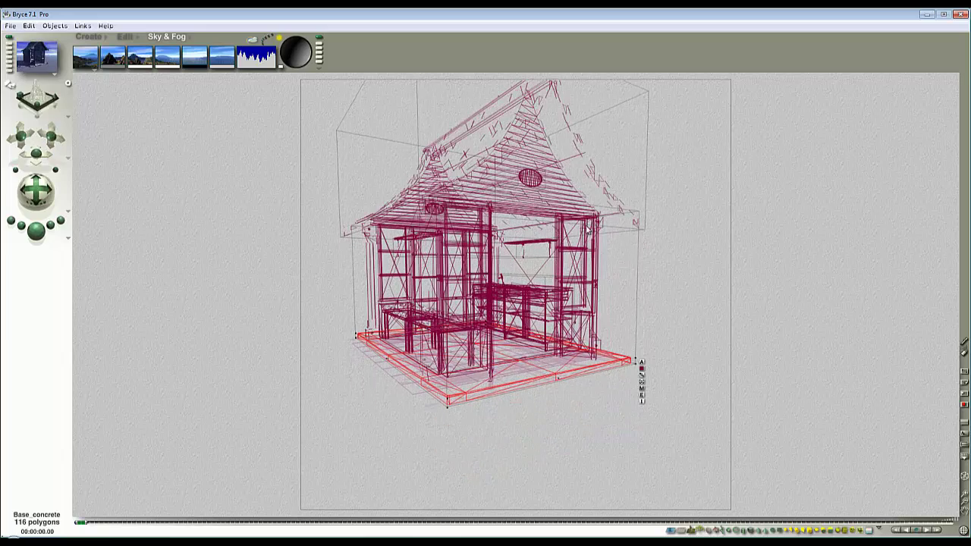
drag(42, 206, 40, 196)
click(42, 232)
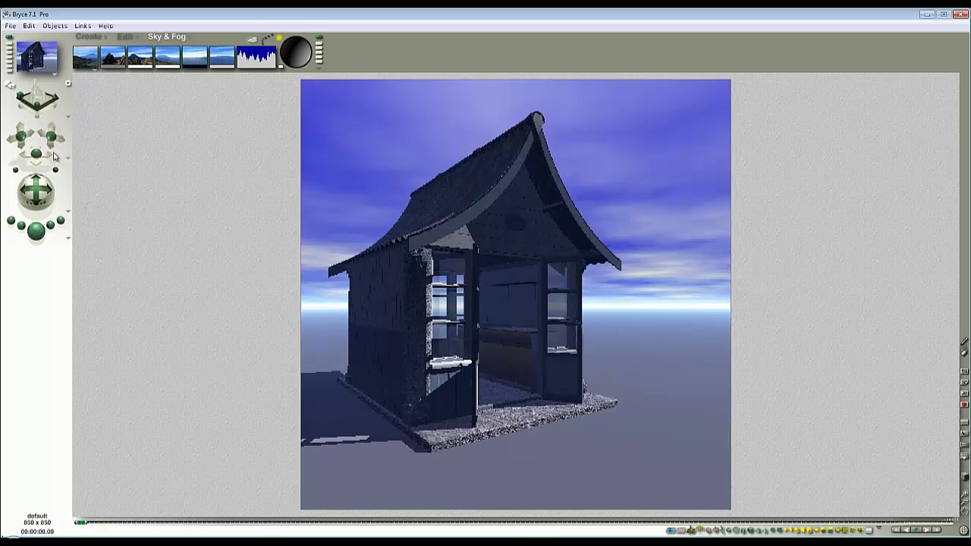
drag(35, 155, 36, 154)
click(35, 230)
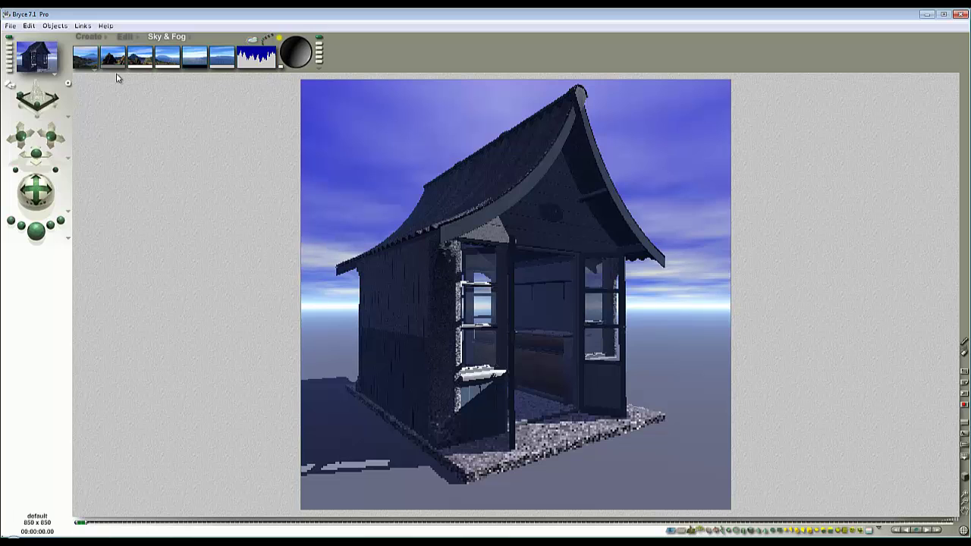
Step: Replace the blue cloudy sky with a plain white background
click(96, 74)
click(114, 114)
drag(90, 67, 151, 66)
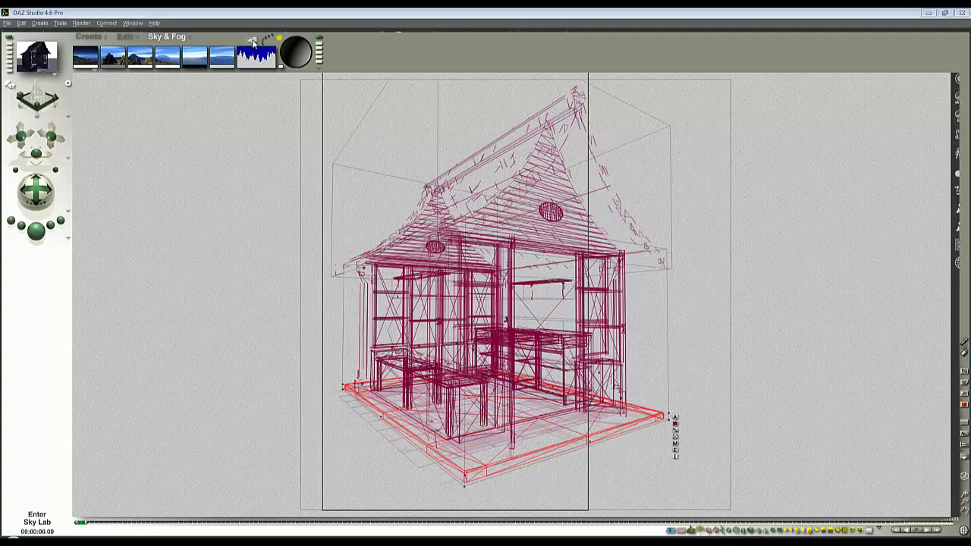
Step: Use the current sky as the image-based light source in the Sky Lab and disable the sun light
click(253, 43)
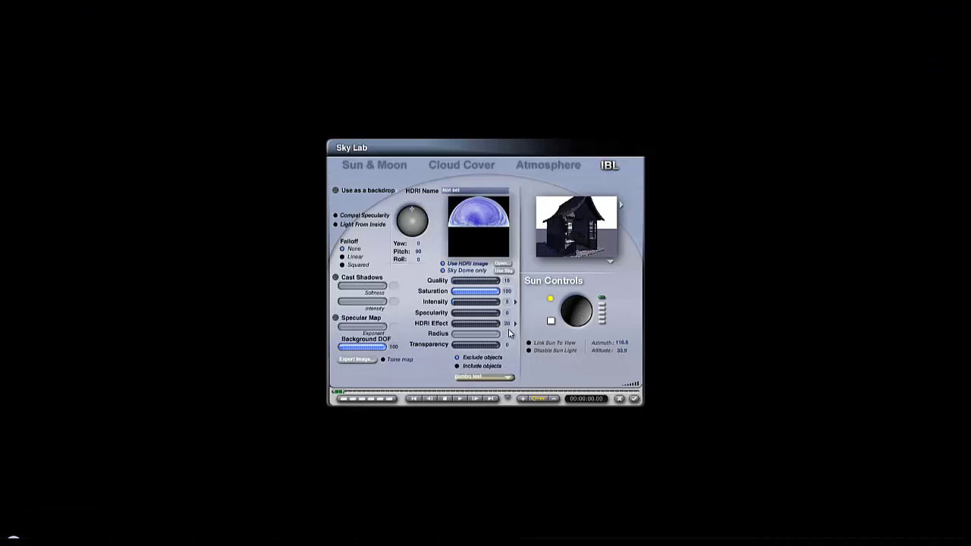
click(506, 271)
click(548, 304)
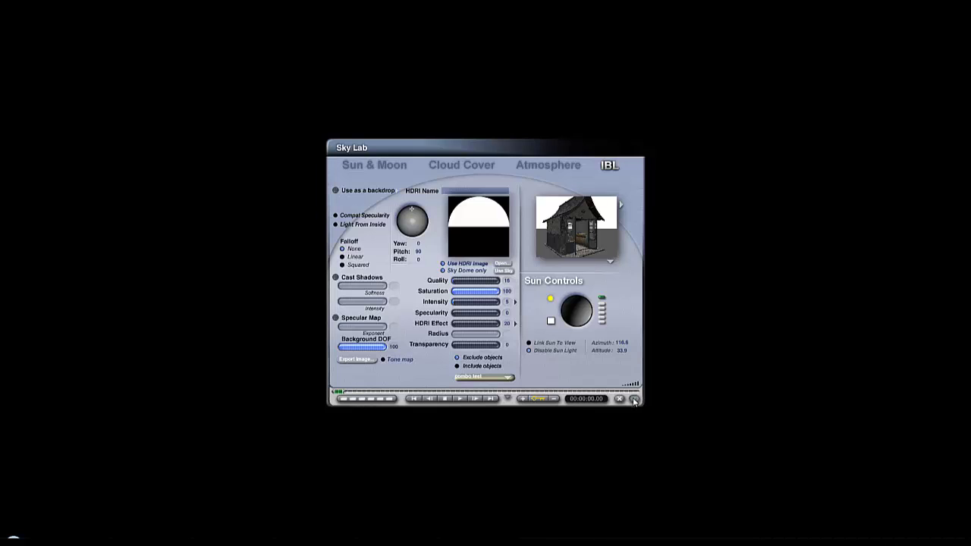
click(634, 399)
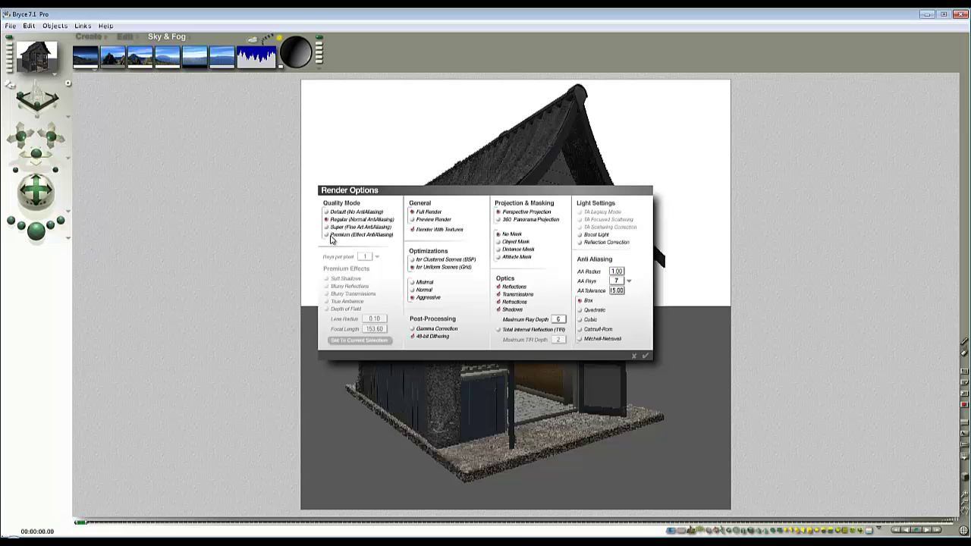
Step: Set Premium quality with True Ambience, 4 rays per pixel, TA Scattering Correction and maximum ray depth 4, and render the scene
click(330, 236)
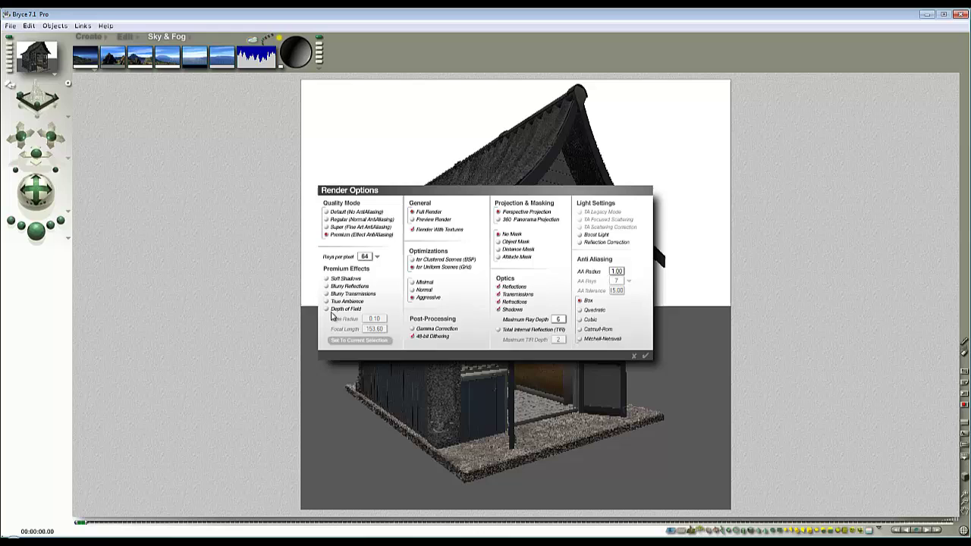
click(326, 301)
click(378, 256)
click(394, 267)
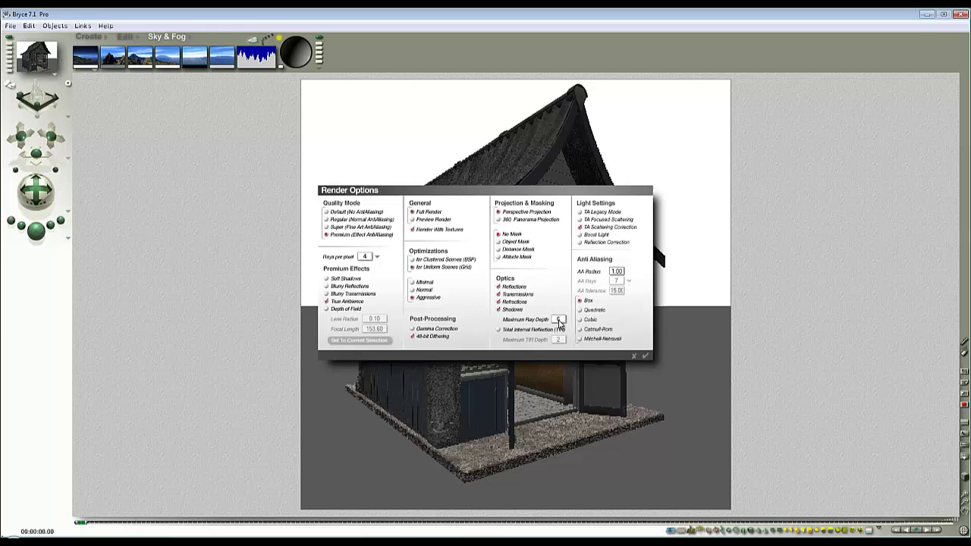
click(644, 356)
key(ctrl+r)
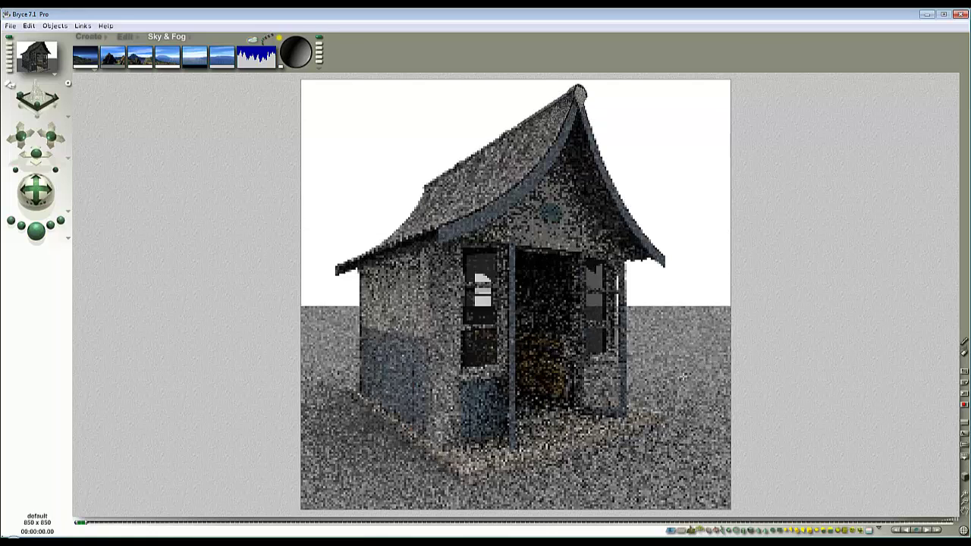
Step: Set the ground plane material's diffuse colour to white (RGB 255, 255, 255)
click(702, 368)
right_click(373, 421)
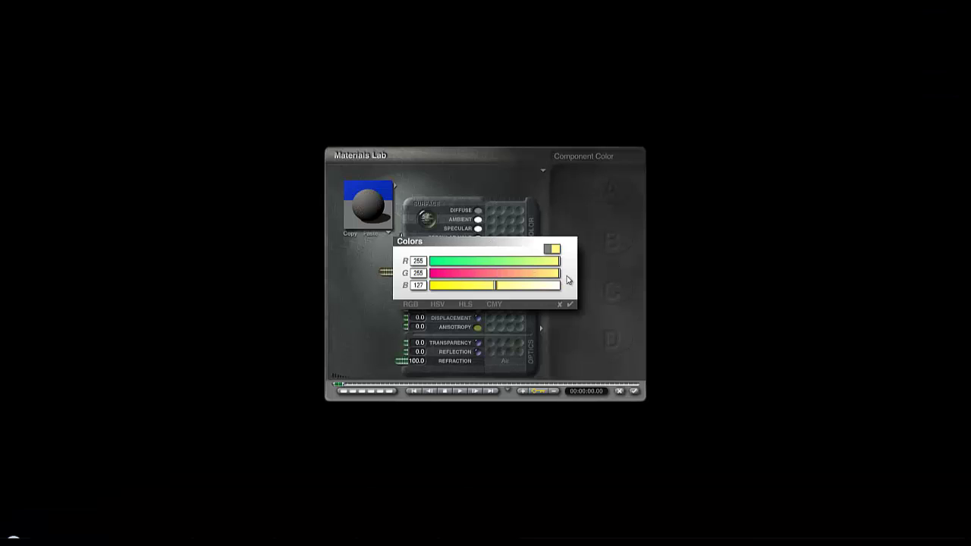
click(559, 285)
click(570, 304)
click(630, 391)
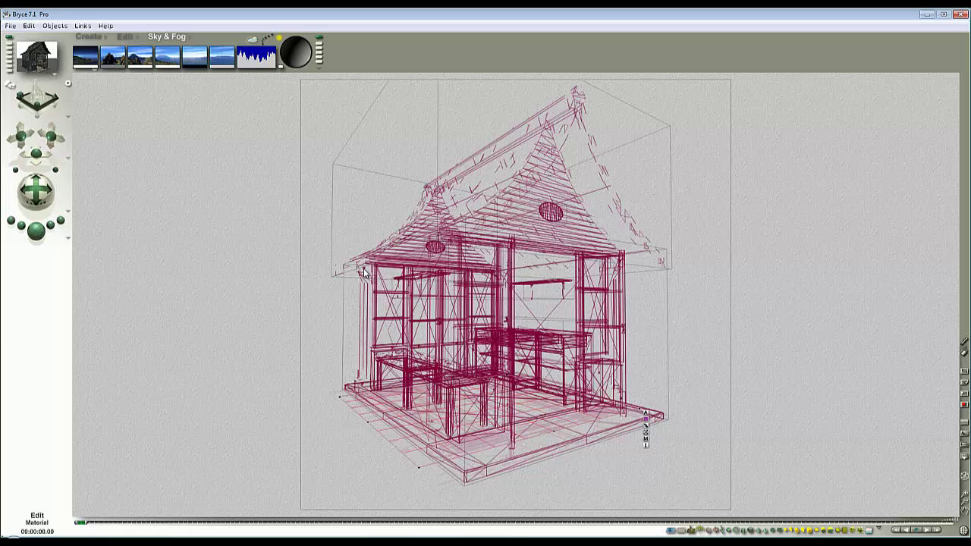
Step: Try an HDRI Effect of 50 in the Sky Lab's IBL settings and start a test render
click(254, 42)
click(507, 325)
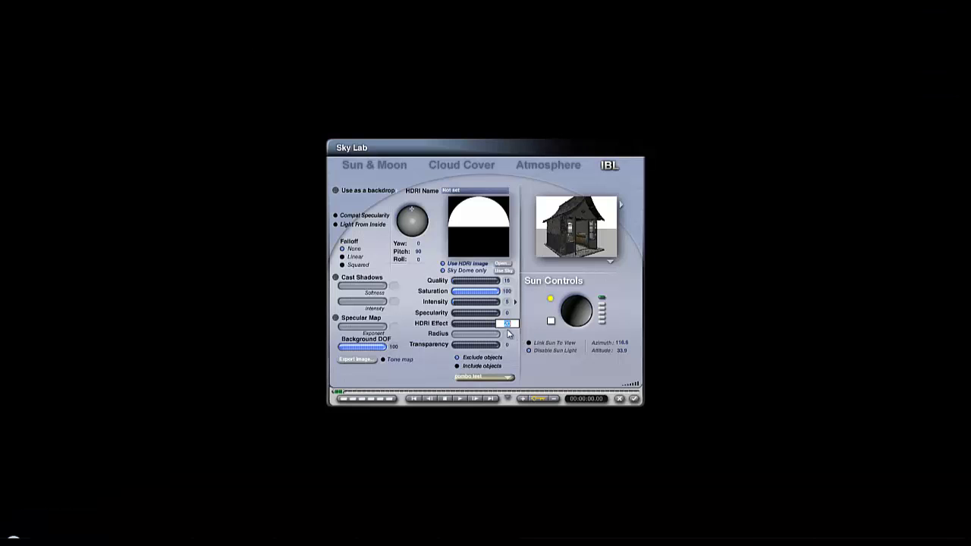
text(590)
key(Return)
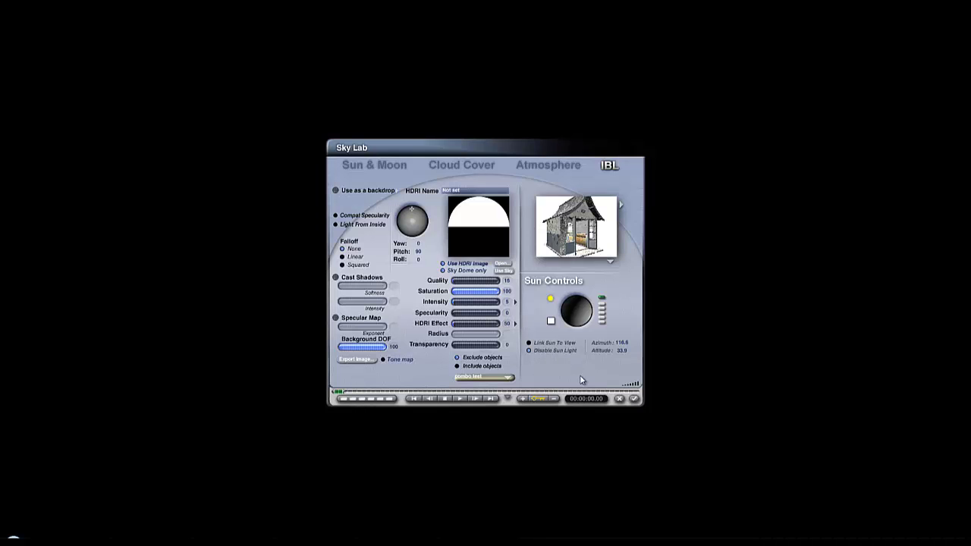
click(635, 399)
click(38, 231)
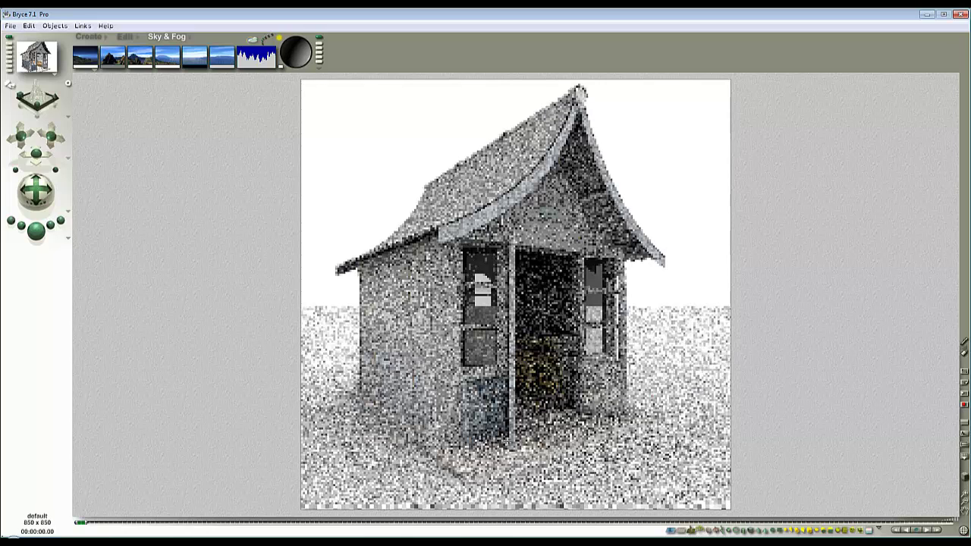
key(Escape)
key(Escape)
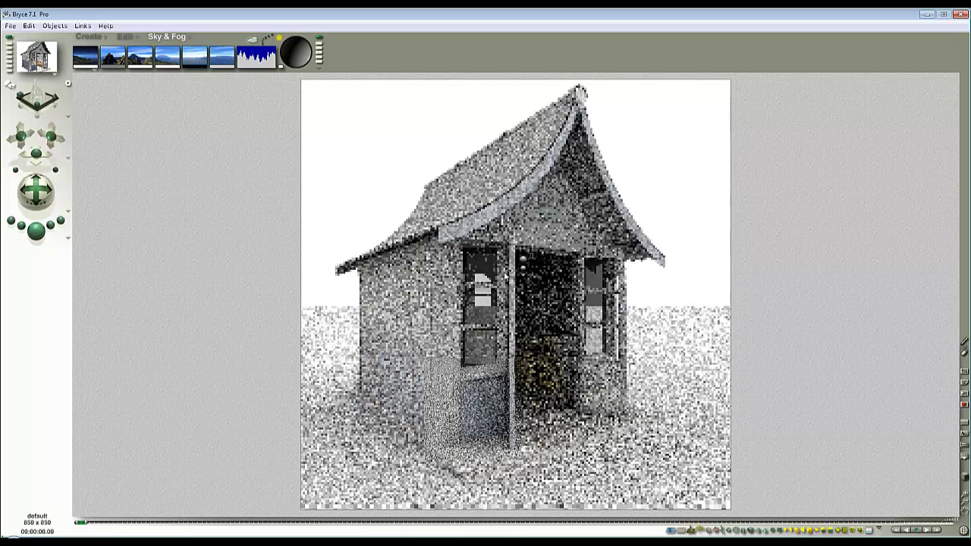
Step: Enable Boost Light in the render options and render the scene again
click(67, 241)
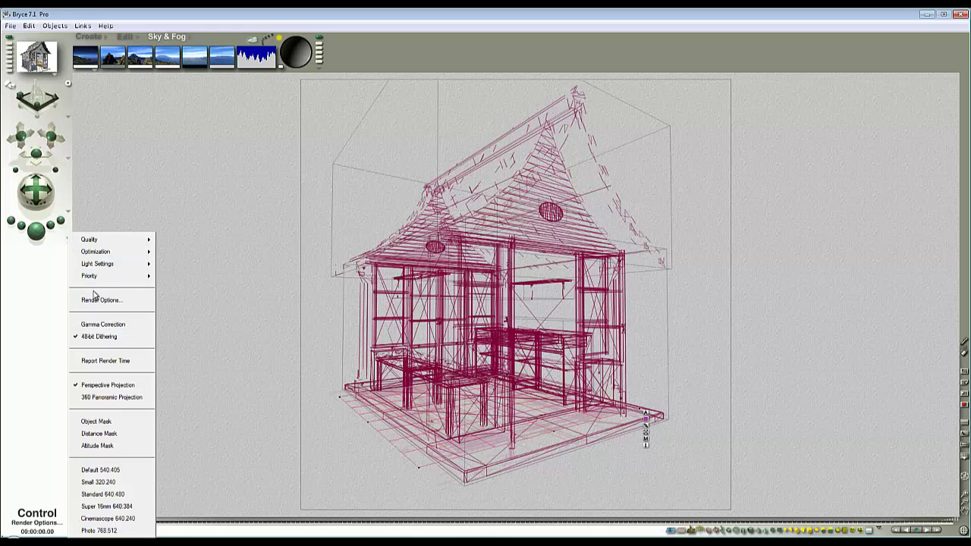
click(95, 297)
click(578, 226)
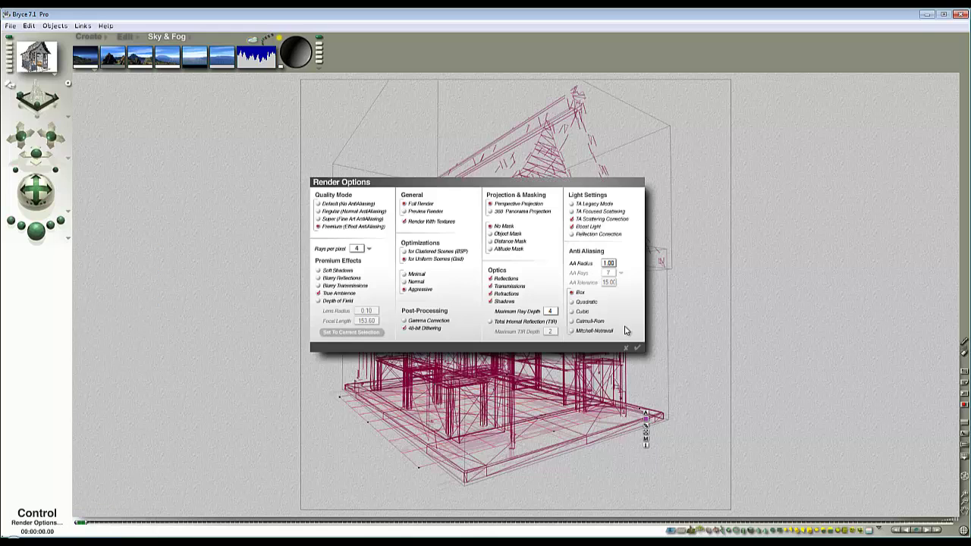
click(637, 347)
click(35, 230)
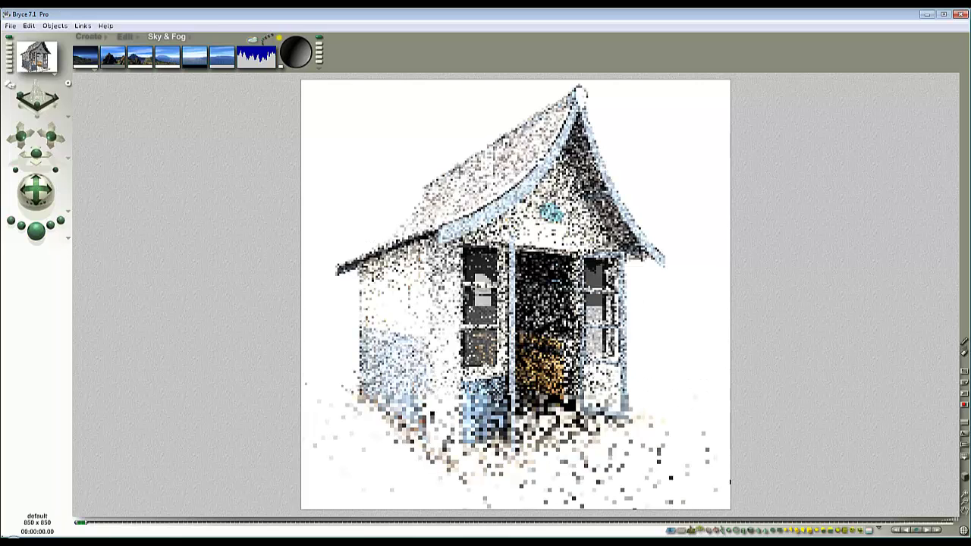
Step: Try a lower HDRI Effect in the Sky Lab's IBL settings and render the hut
click(254, 40)
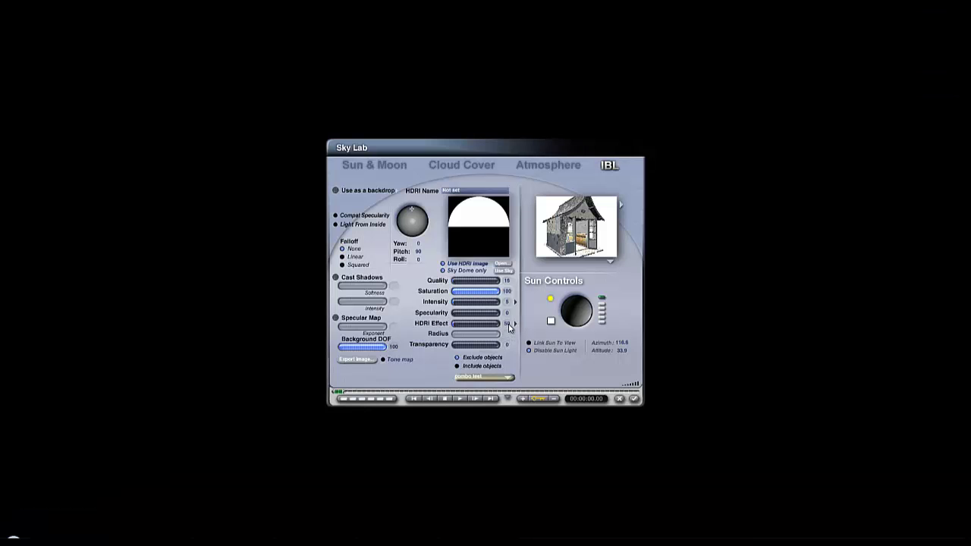
click(508, 324)
text(2)
click(634, 399)
click(41, 232)
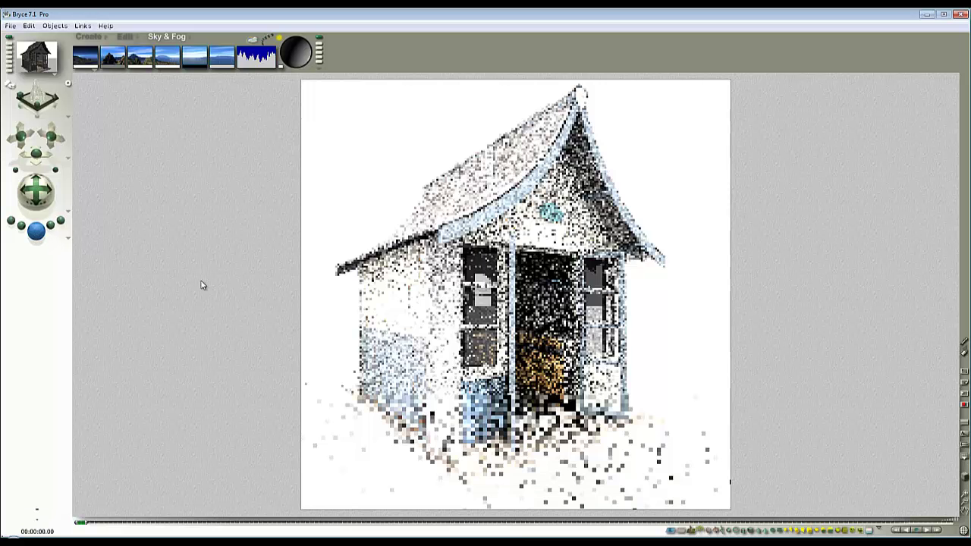
Step: Render only a patch of the background and ground beside the hut to check the white ground's brightness
click(564, 373)
drag(751, 359, 653, 290)
click(702, 283)
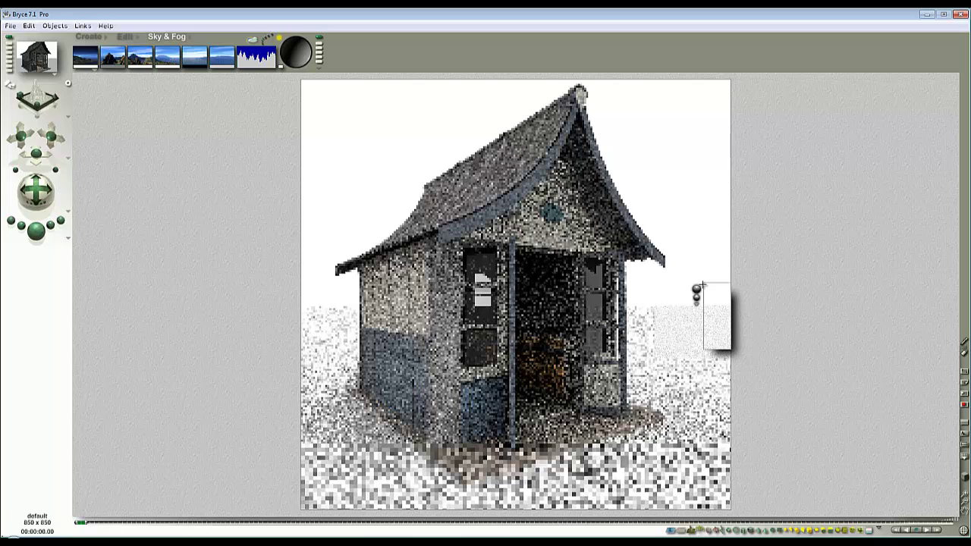
click(663, 324)
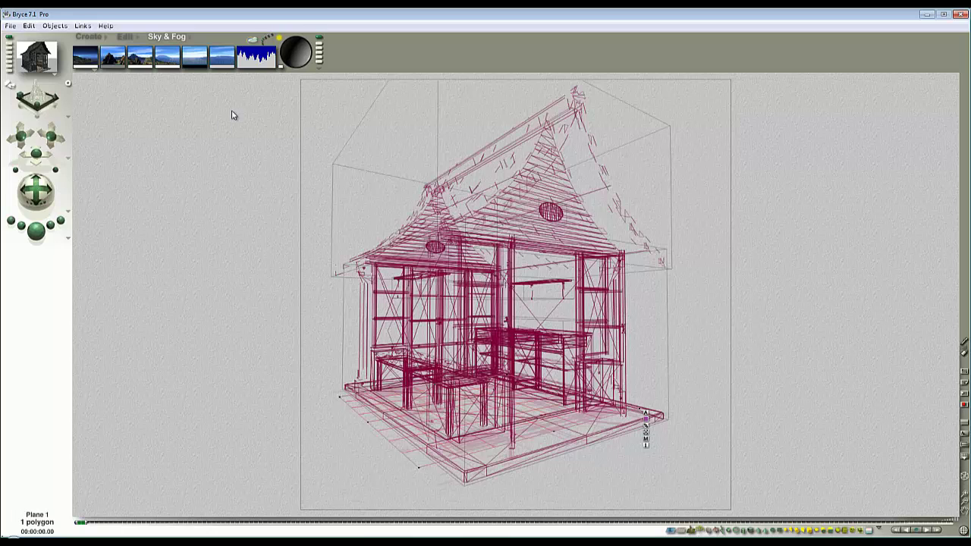
Step: Raise the HDRI Effect in the Sky Lab and render the hut's eave, open door and front window regions
click(253, 39)
click(508, 324)
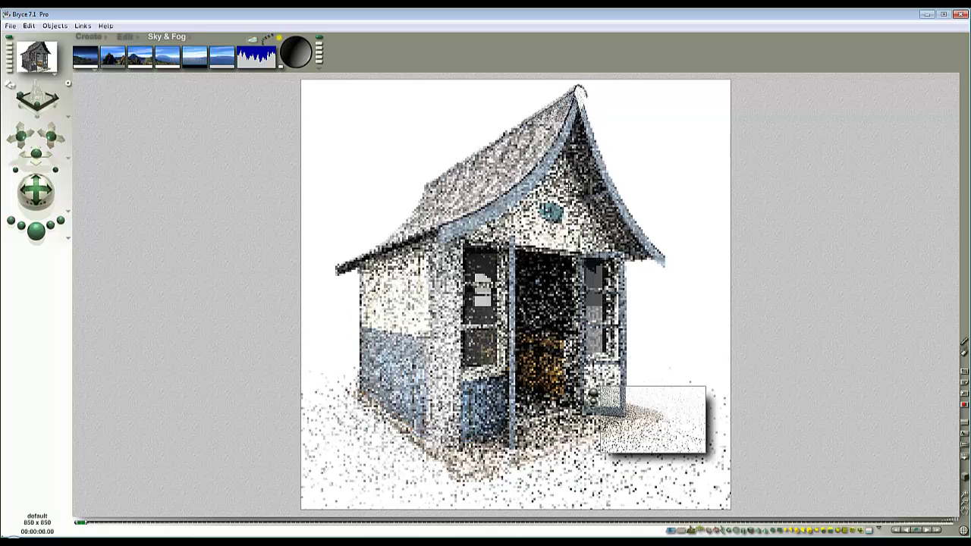
drag(676, 285, 580, 205)
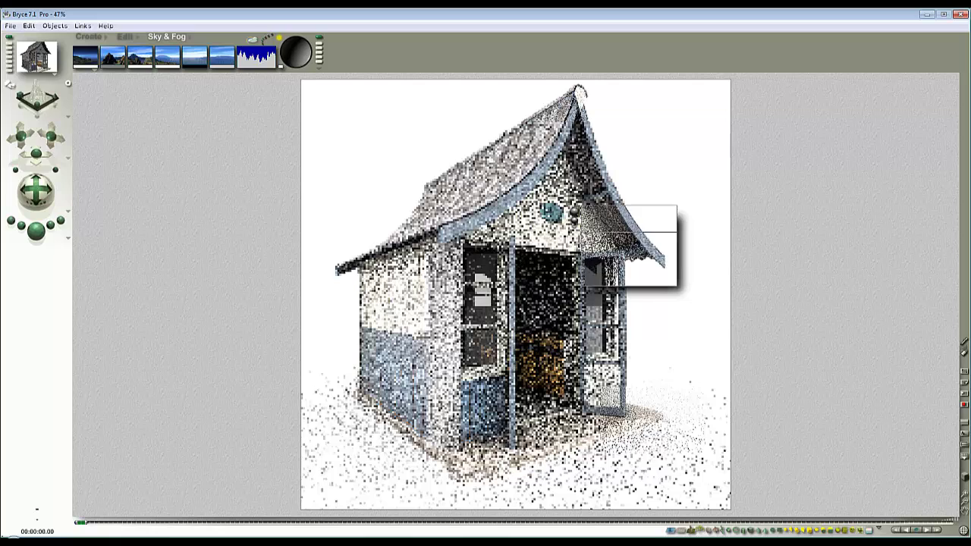
drag(650, 363, 563, 268)
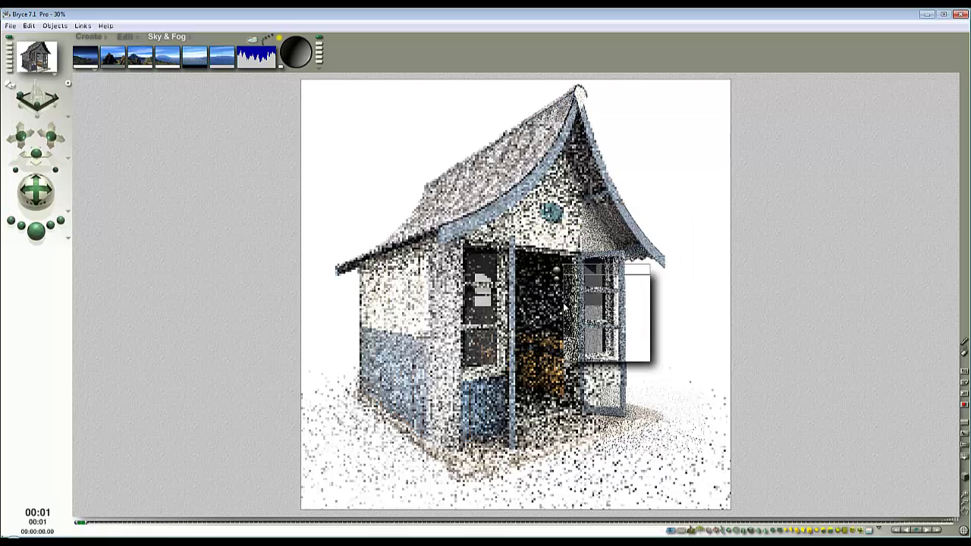
drag(540, 226, 429, 390)
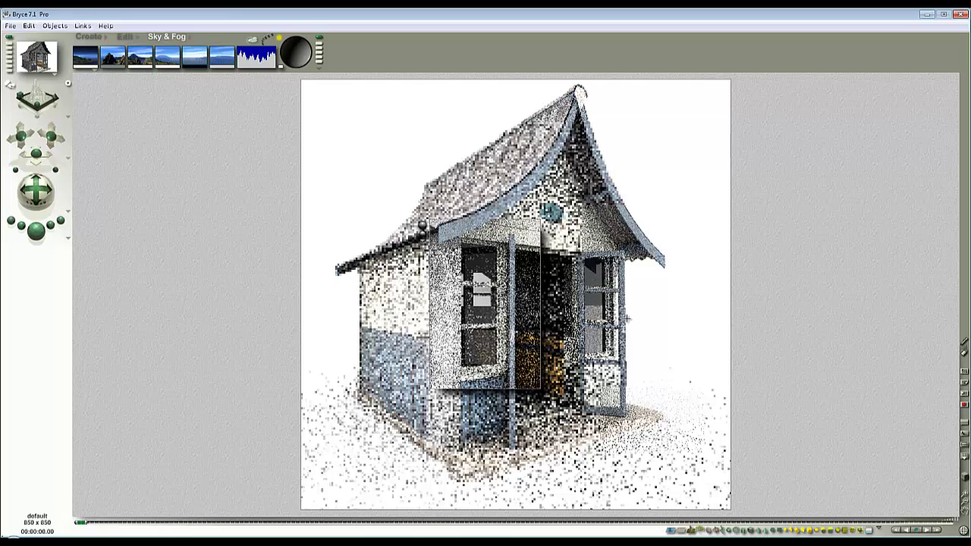
Step: Set the Maximum Ray Depth to 6 in the render options and render the scene
click(384, 309)
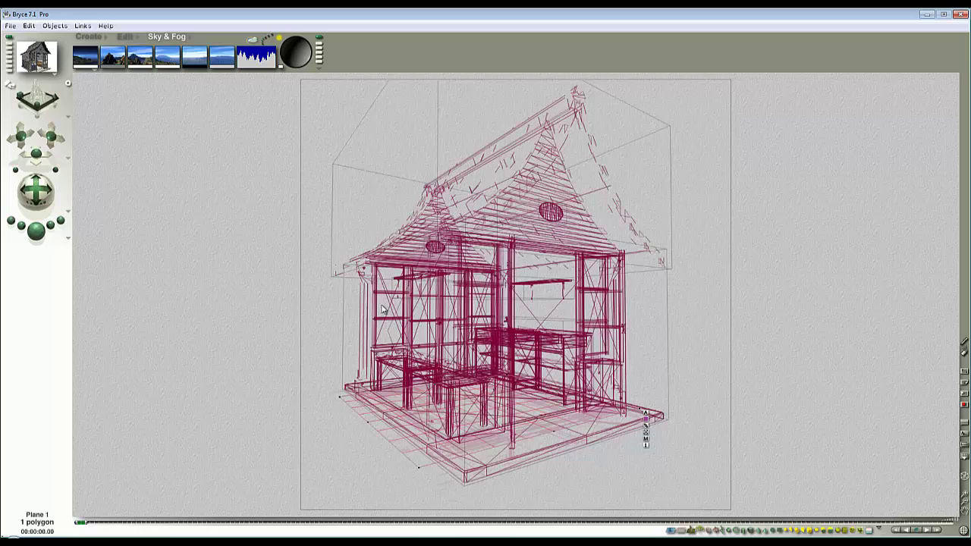
click(69, 241)
click(106, 300)
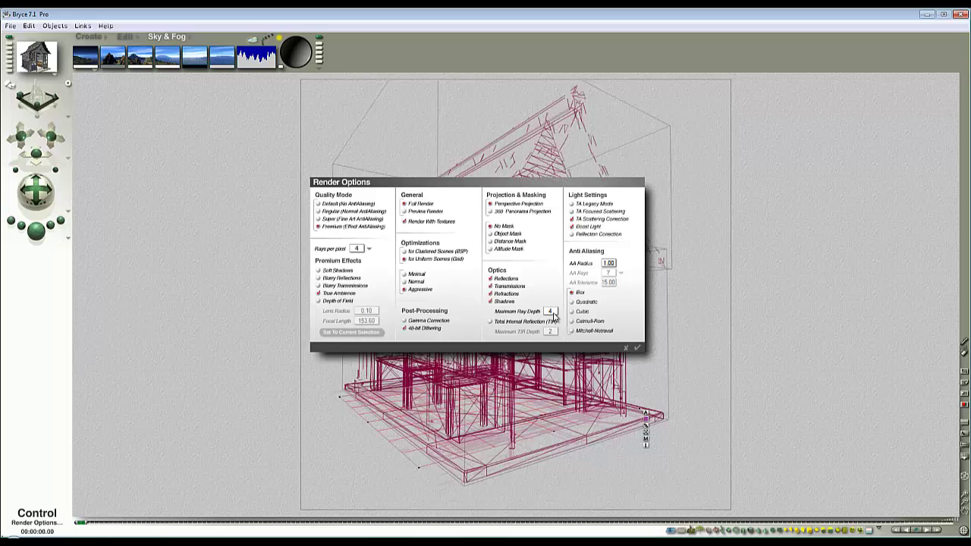
drag(553, 313, 427, 343)
text(6)
click(634, 348)
click(35, 231)
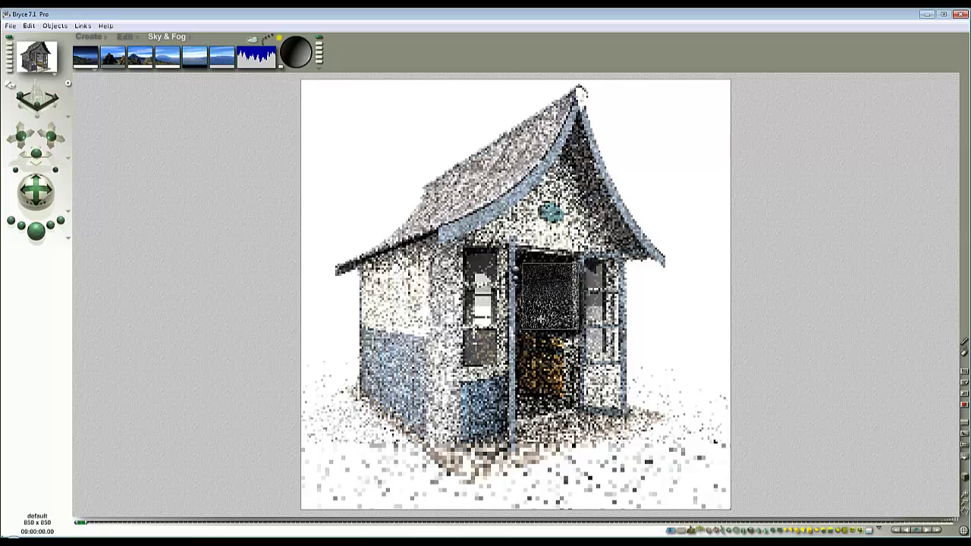
Step: Set the rays per pixel to 64 in the render options and render the scene again
click(514, 339)
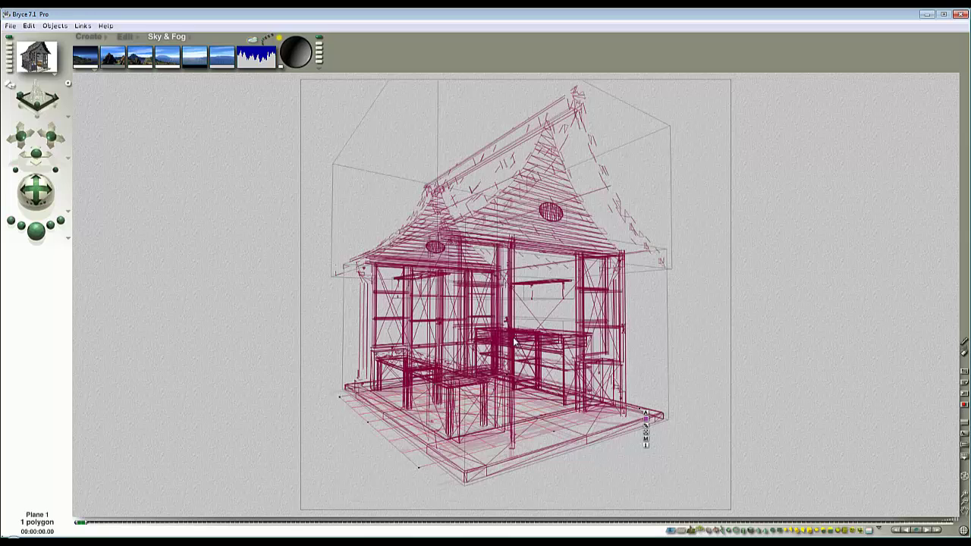
click(67, 241)
click(114, 300)
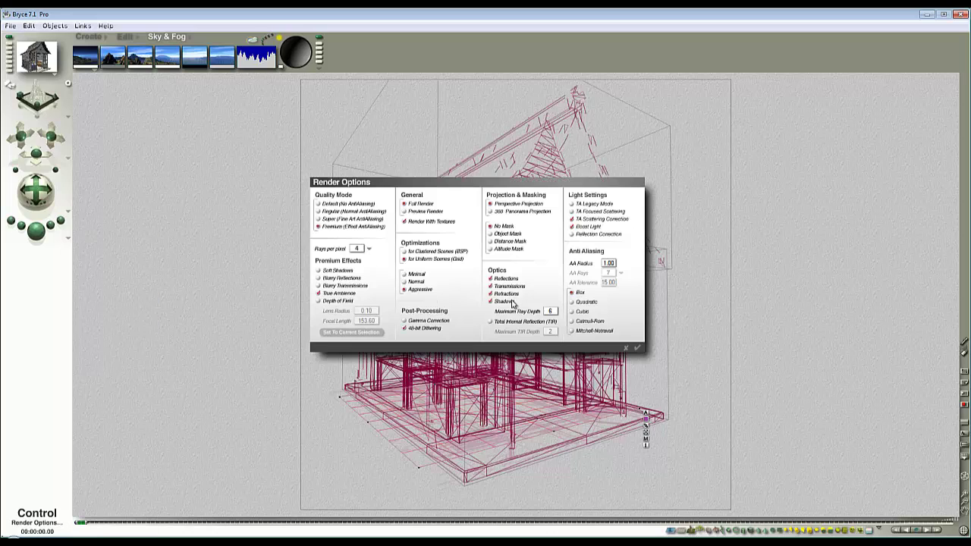
click(370, 251)
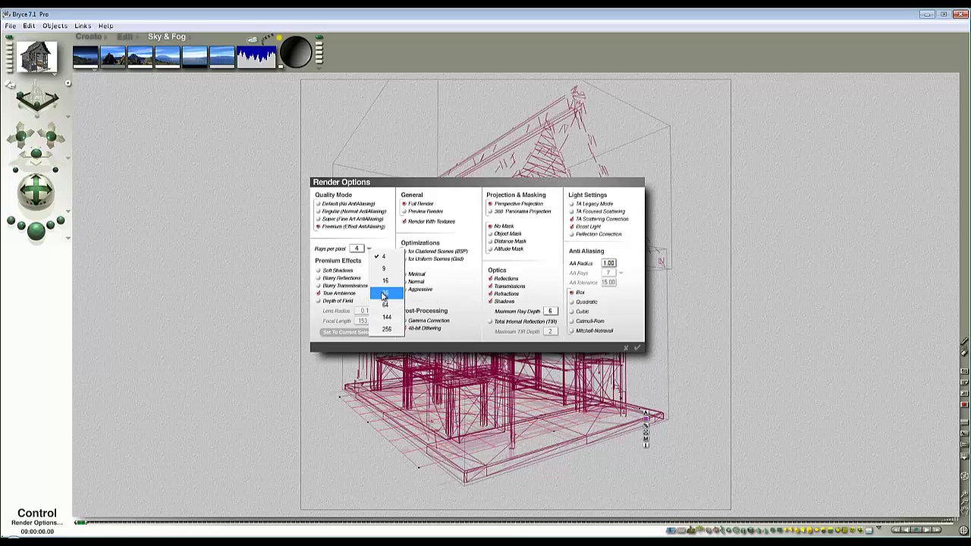
click(385, 308)
click(637, 348)
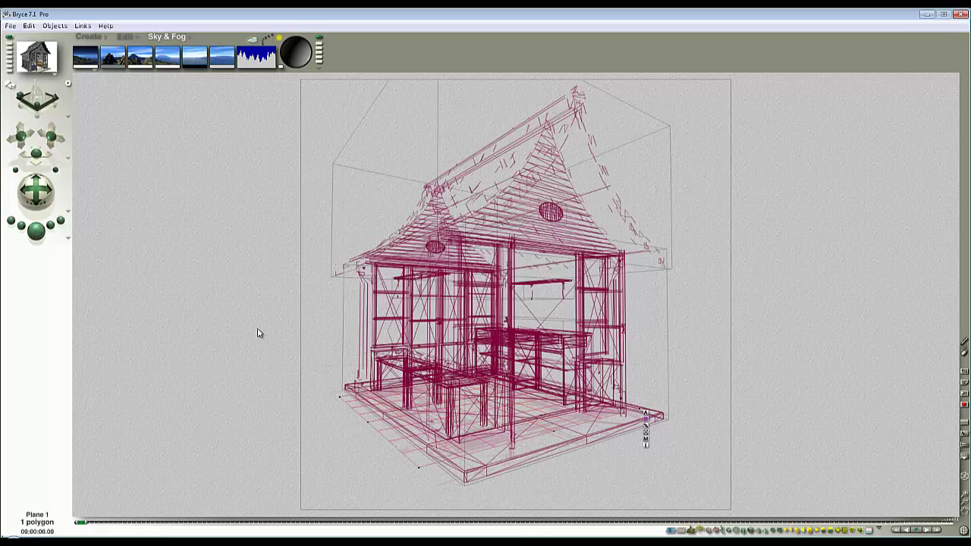
click(35, 229)
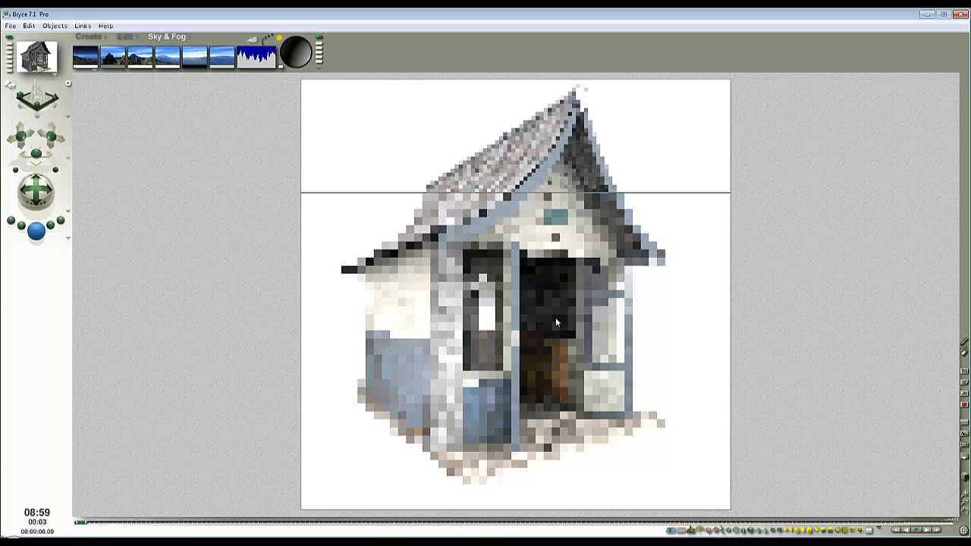
Step: Stop the full render and render only the region around the lower end of the hut's front eave
click(593, 333)
drag(607, 215, 667, 267)
click(592, 222)
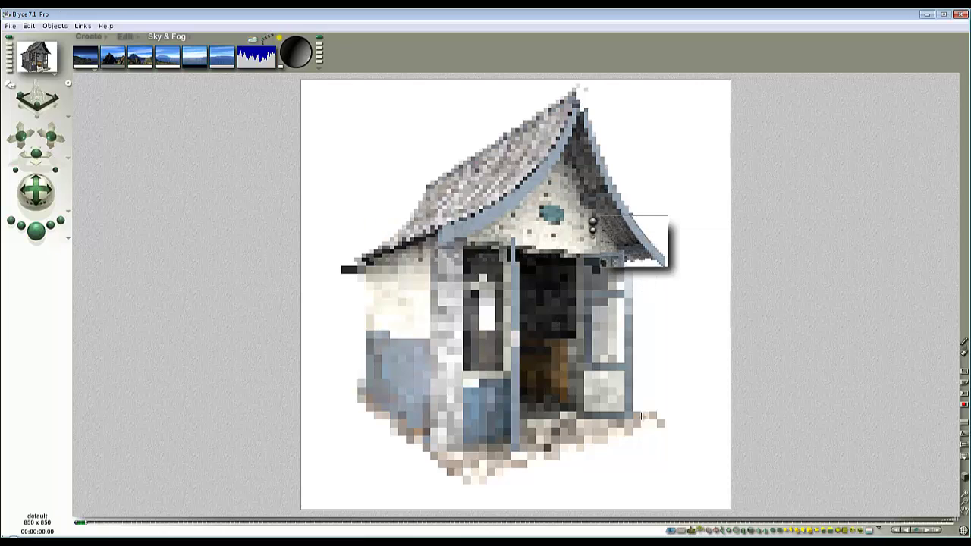
Step: Try a lower HDRI Effect in the Sky Lab's IBL settings and render the open door region
key(Escape)
click(252, 39)
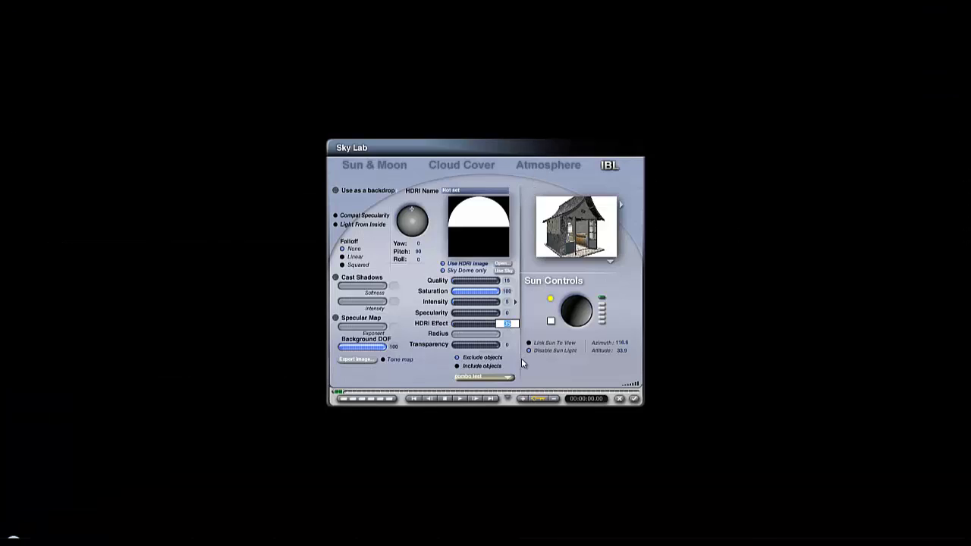
click(634, 399)
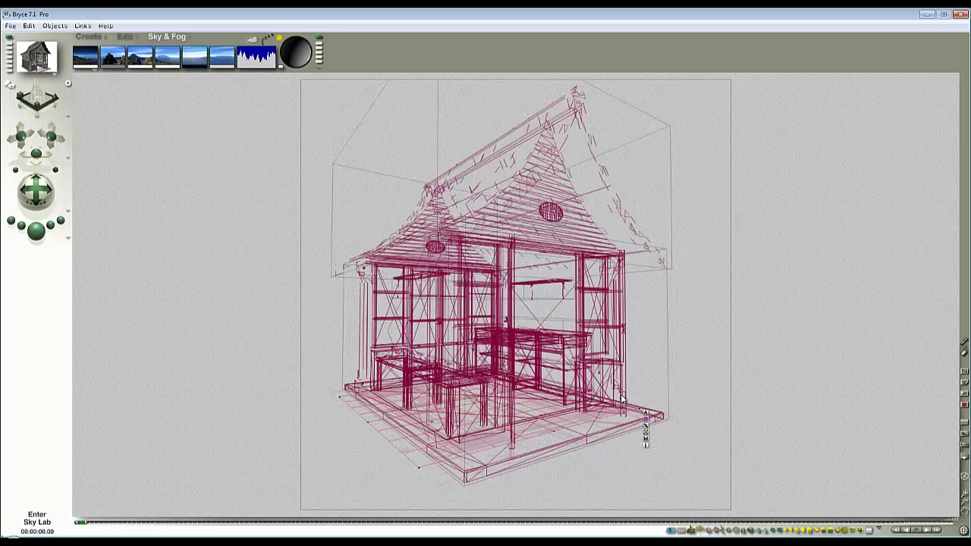
click(38, 230)
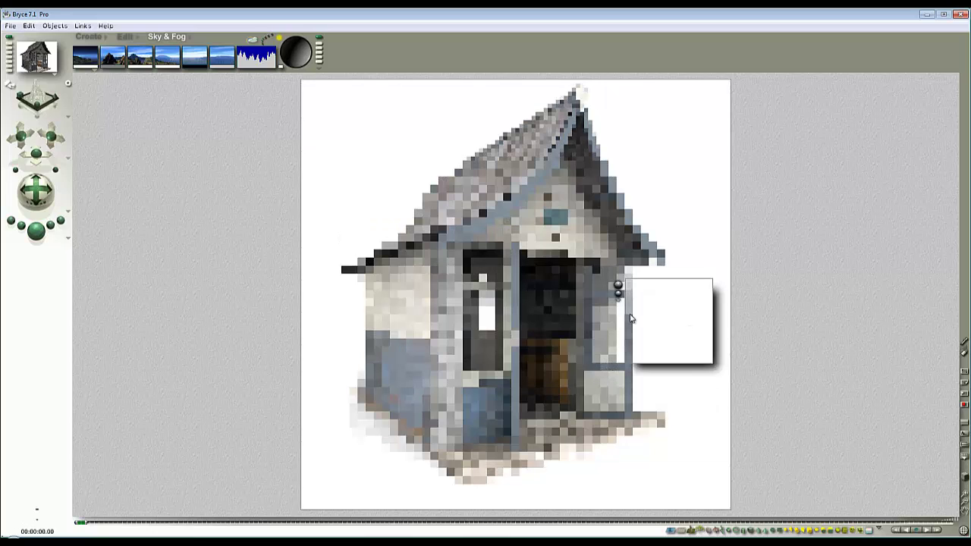
drag(629, 422, 530, 283)
click(524, 289)
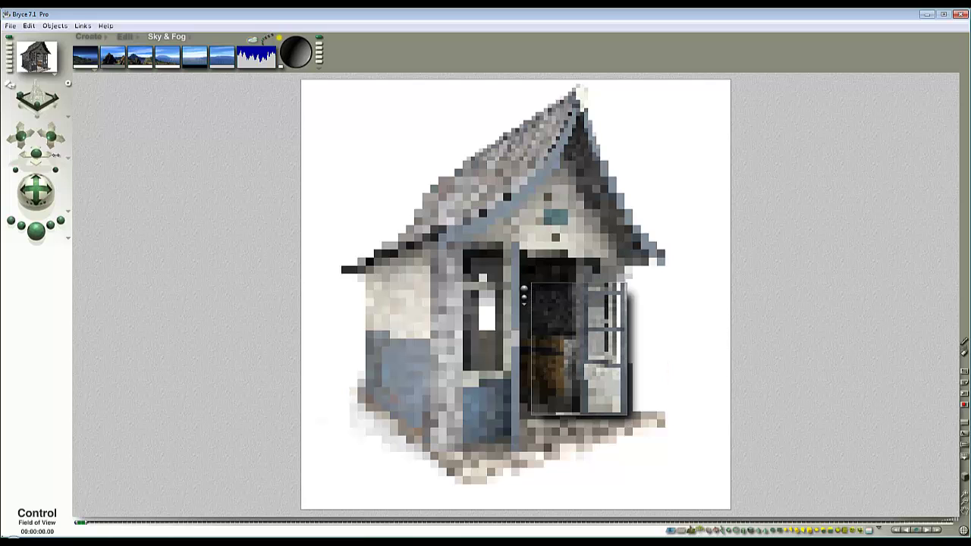
Step: Move the camera slightly back from the hut and render the ground region at its front corner
drag(36, 154, 36, 155)
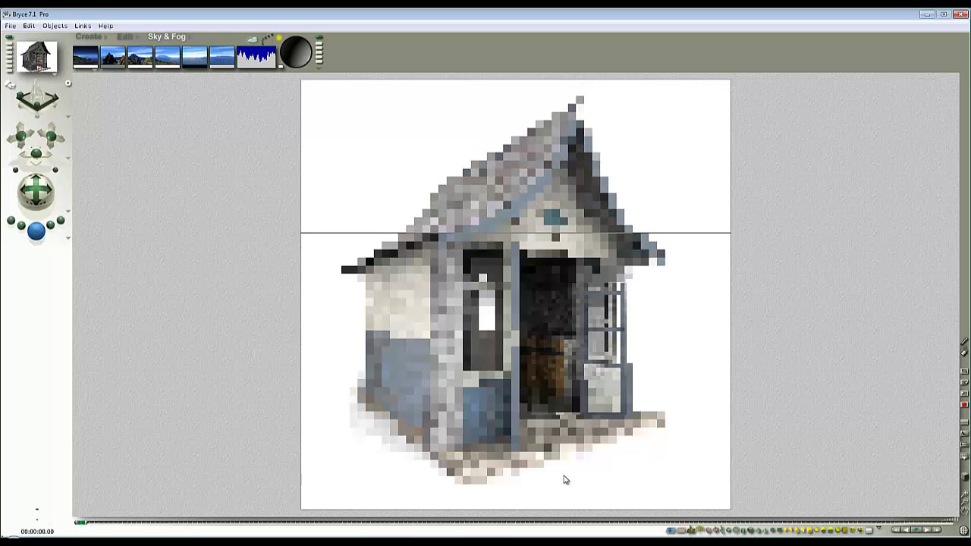
drag(464, 491, 392, 429)
click(385, 434)
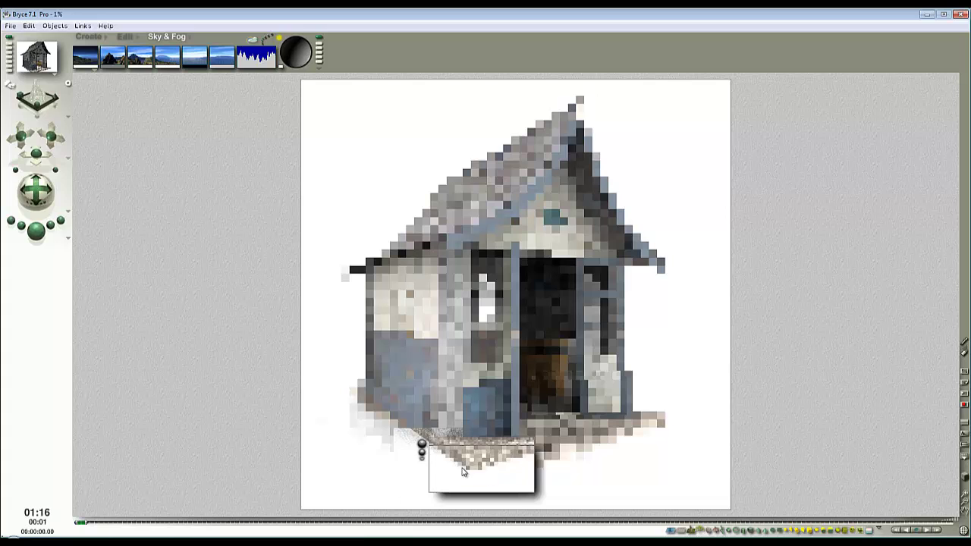
drag(697, 448, 614, 399)
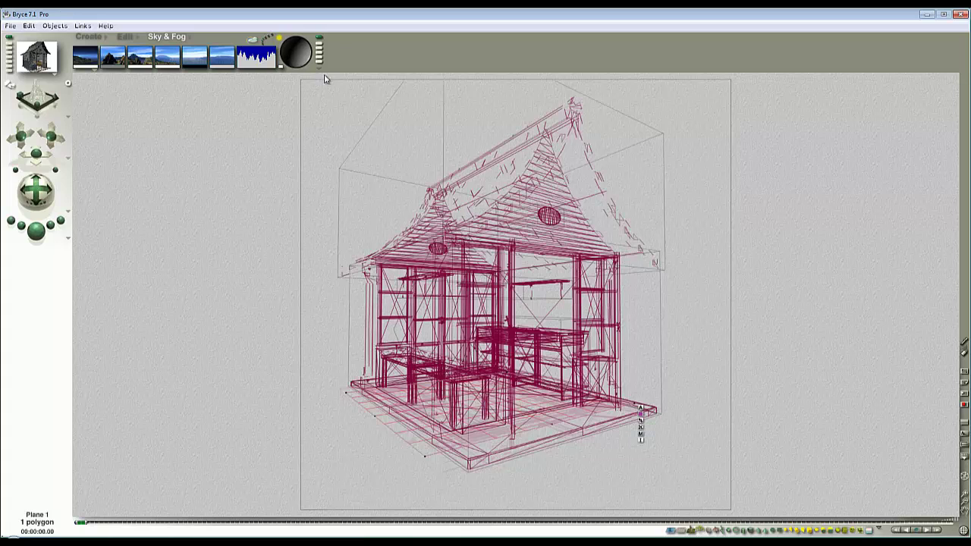
Step: Set the HDRI Effect to 20 in the Sky Lab's IBL settings and check the Atmosphere settings
click(252, 40)
text(2)
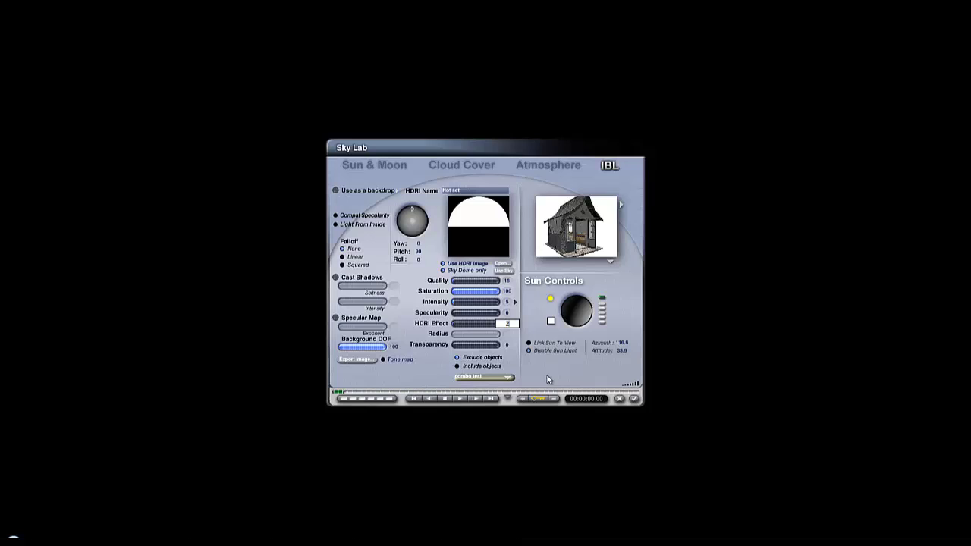
text(0)
key(Return)
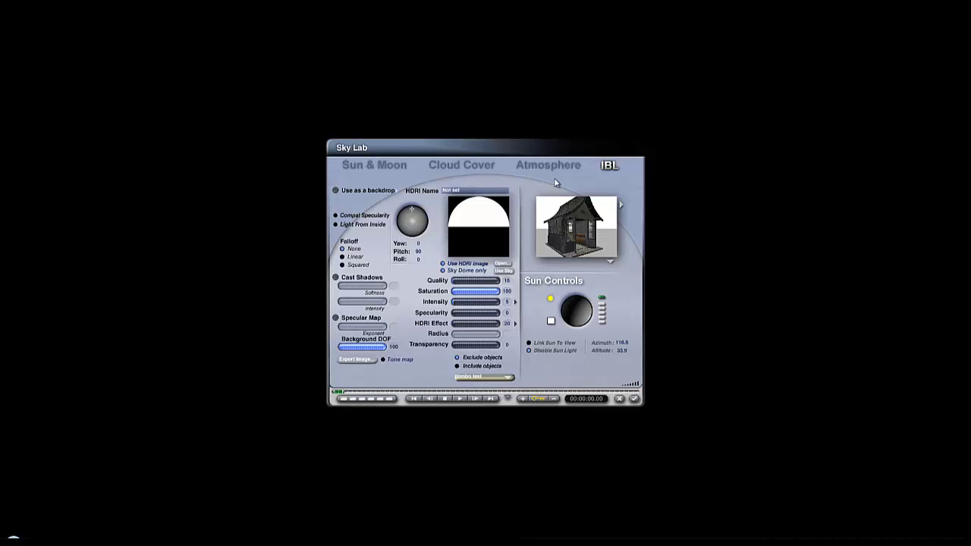
click(557, 166)
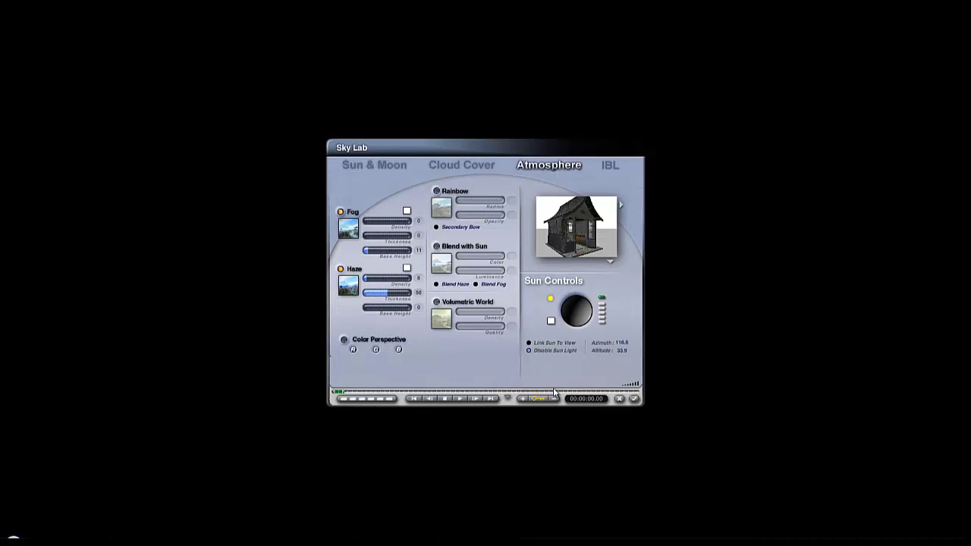
click(635, 399)
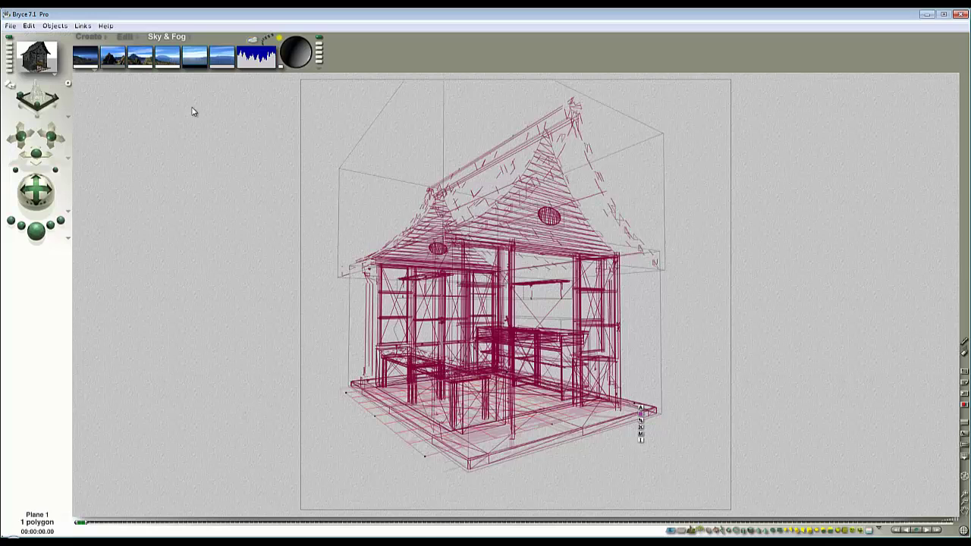
Step: Switch the sky mode from Atmosphere Off to Custom Sky, adjust the haze and render the scene
click(95, 69)
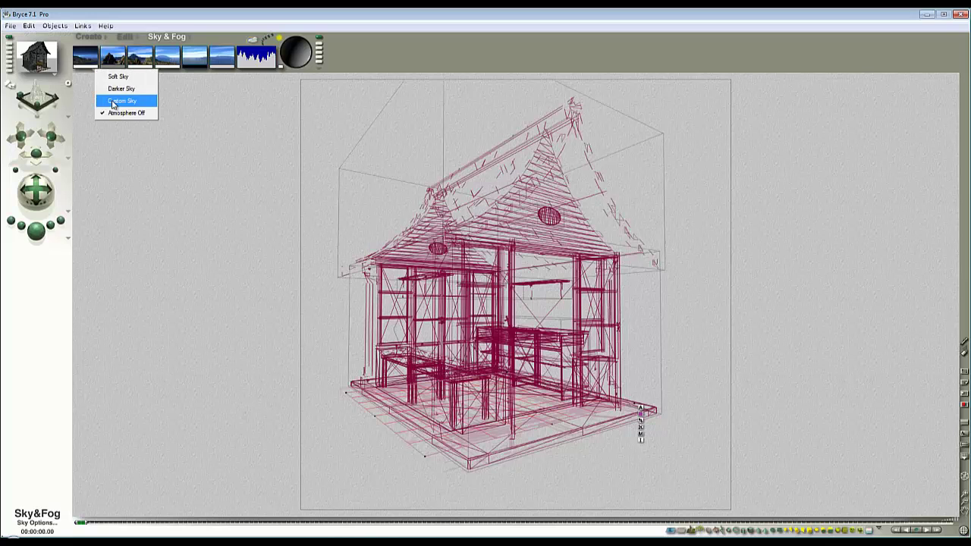
click(113, 101)
drag(86, 66, 178, 61)
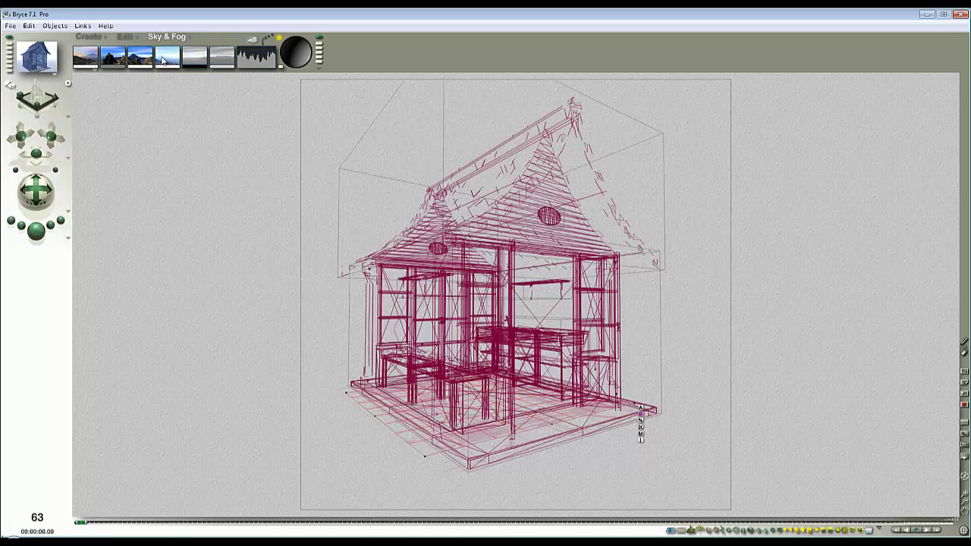
click(268, 41)
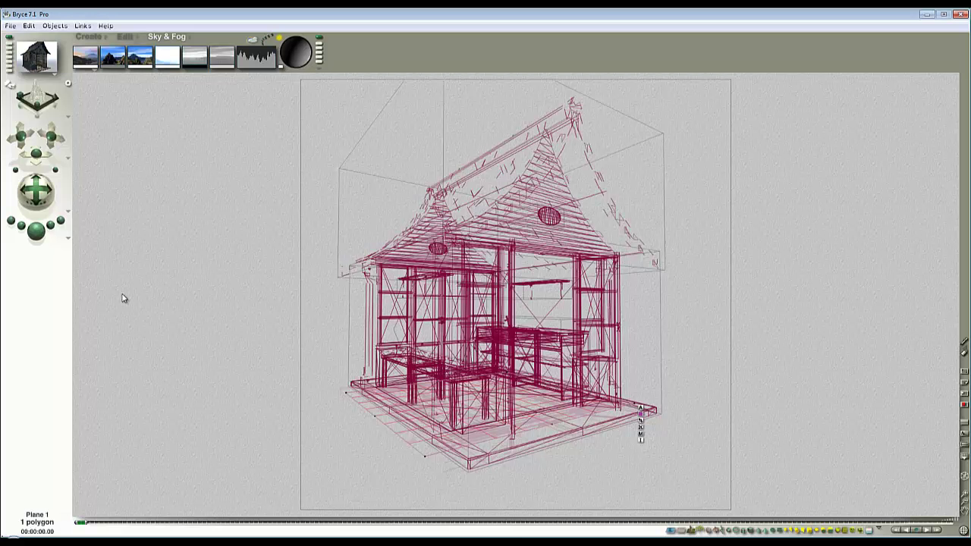
click(35, 231)
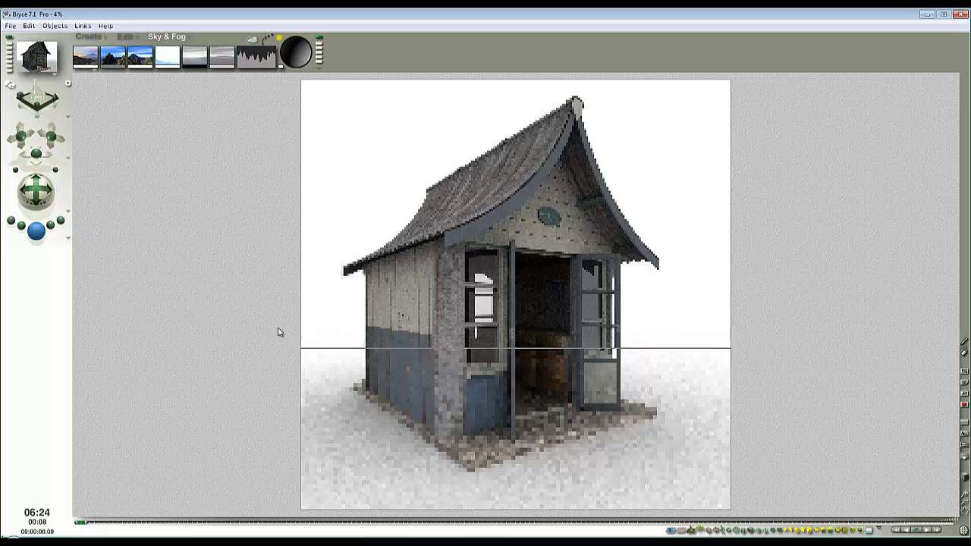
Step: Set the rays per pixel to 256 in the render options and start the final render
click(68, 238)
click(96, 300)
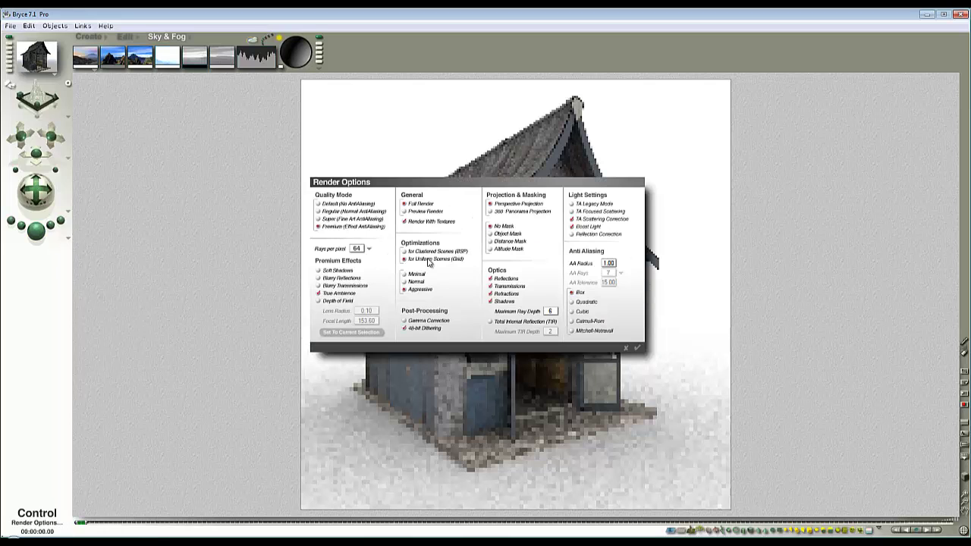
click(368, 248)
click(385, 330)
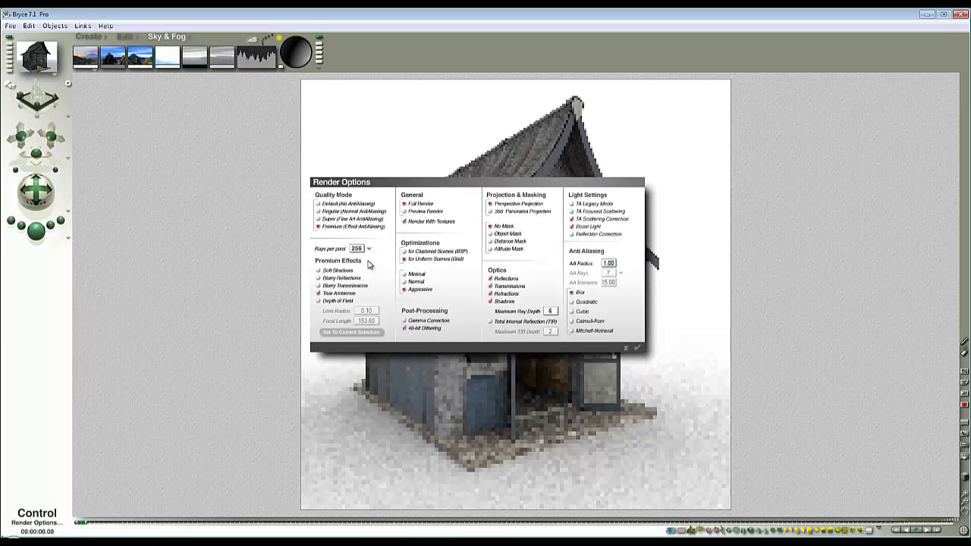
click(642, 349)
click(38, 233)
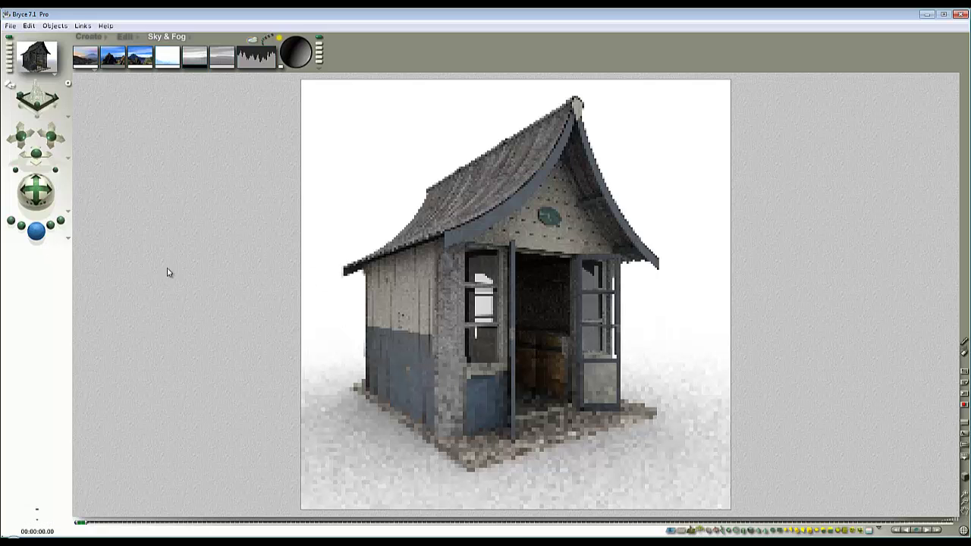